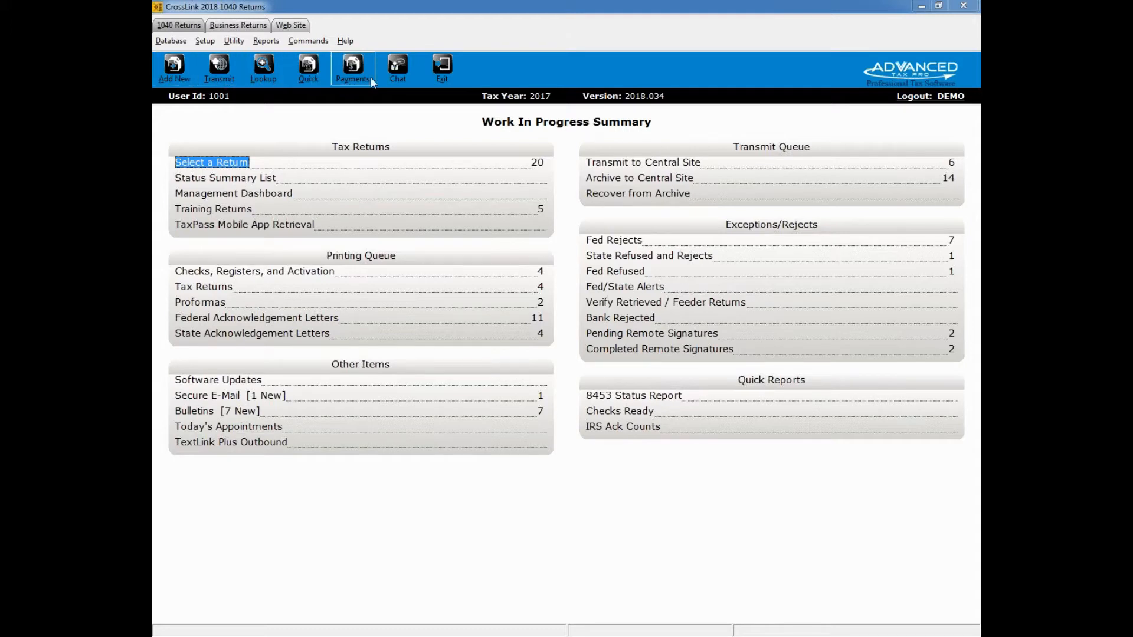
Step: Add a new 1040 return, entering and confirming the taxpayer's Social Security number
{"action": "left_click", "coordinate": [184, 81]}
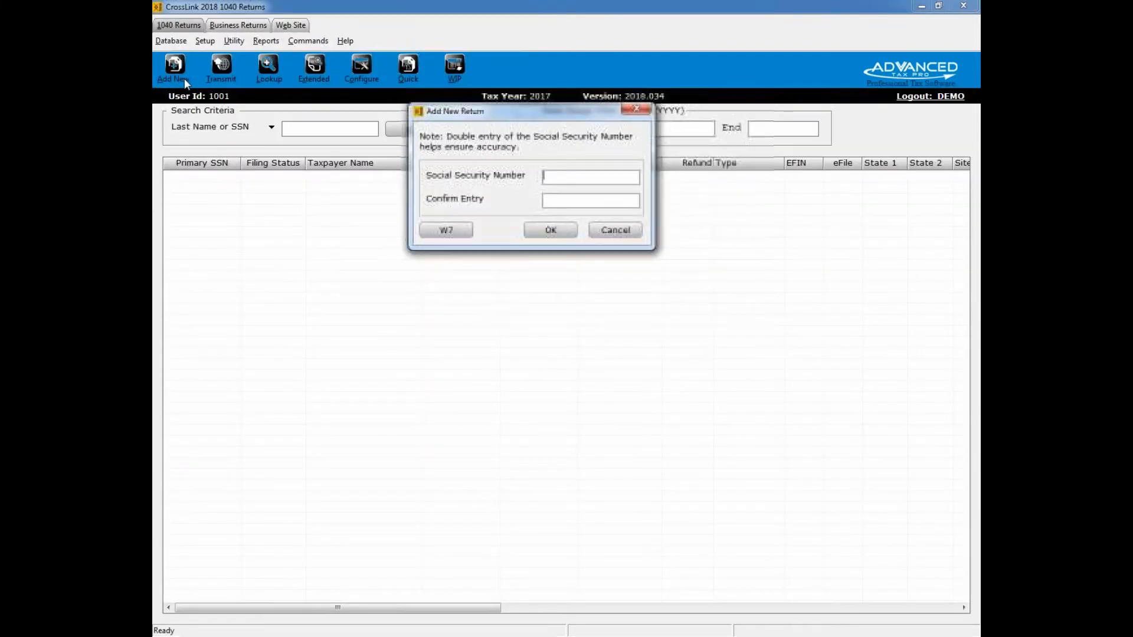
{"action": "left_click_drag", "start_coordinate": [530, 116], "coordinate": [560, 215]}
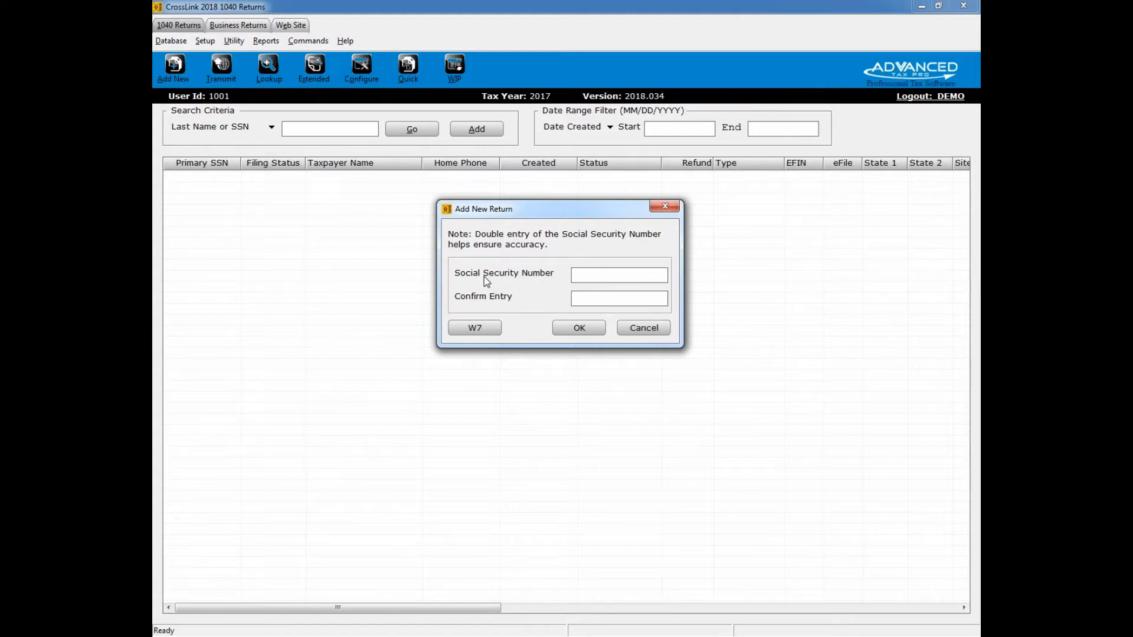
{"action": "left_click", "coordinate": [580, 330]}
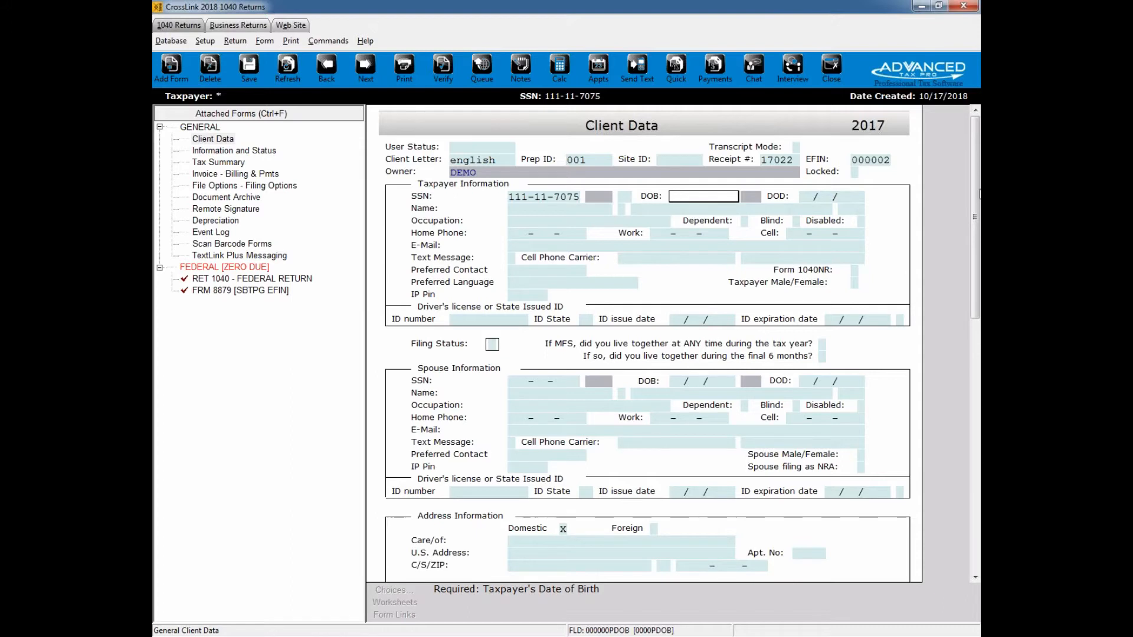
Step: Enter the taxpayer's date of birth on the Client Data form
{"action": "mouse_move", "coordinate": [978, 195]}
{"action": "left_mouse_down"}
{"action": "mouse_move", "coordinate": [958, 459]}
{"action": "mouse_move", "coordinate": [927, 224]}
{"action": "mouse_move", "coordinate": [909, 193]}
{"action": "left_mouse_up"}
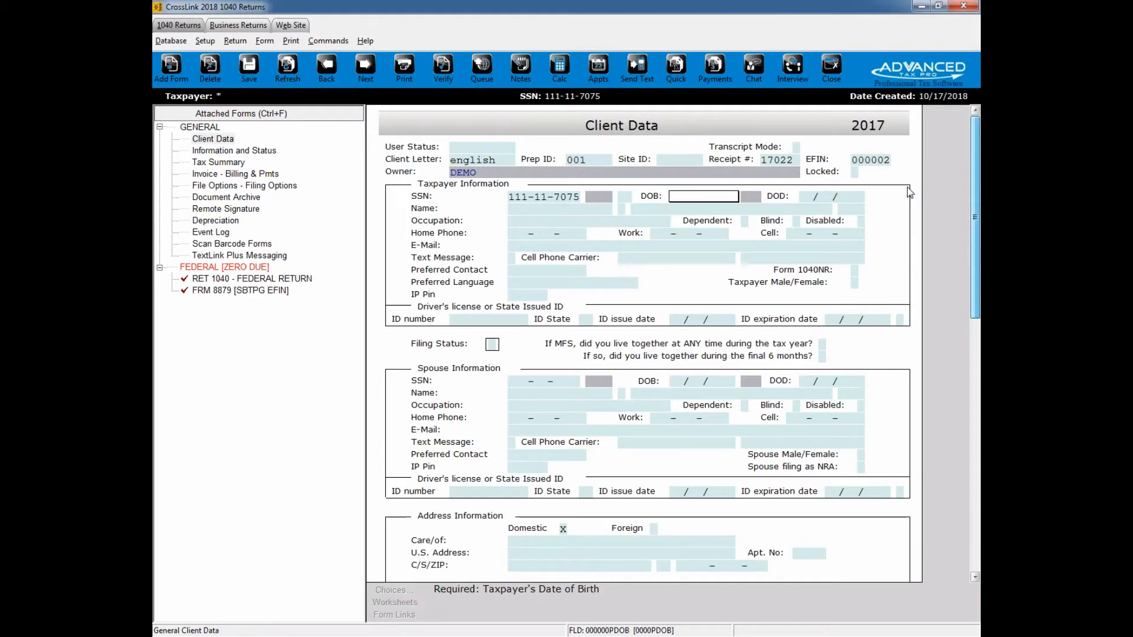
{"action": "type", "text": "04/01/1975"}
{"action": "key", "text": "Return"}
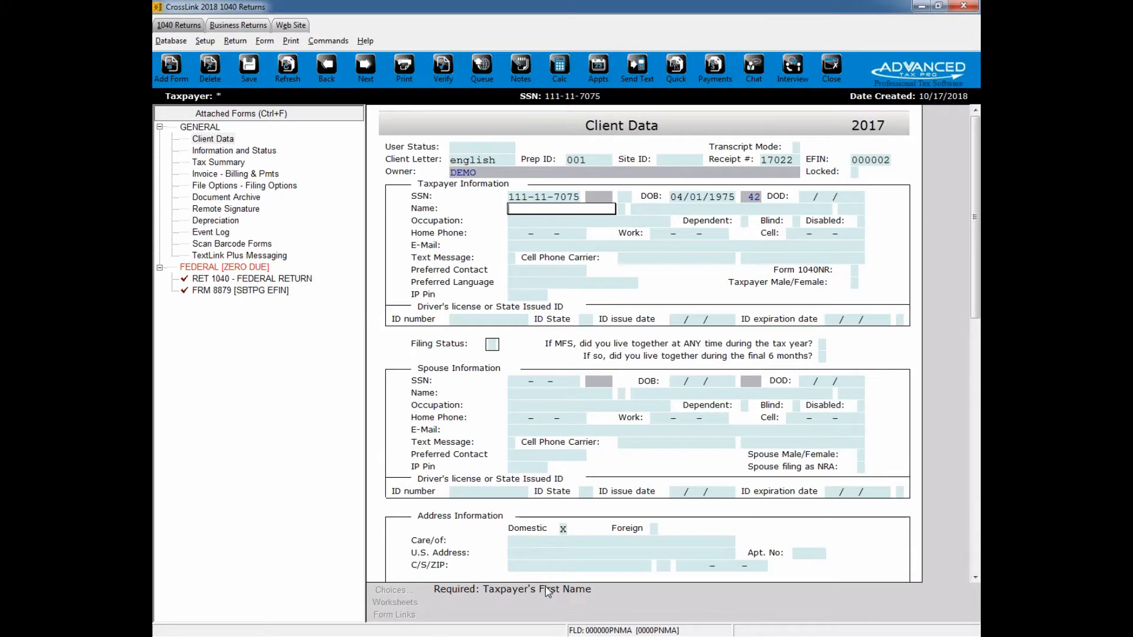
Step: Enter the taxpayer's first and last name, leaving the middle initial and suffix blank
{"action": "key", "text": "Tab"}
{"action": "key", "text": "Tab"}
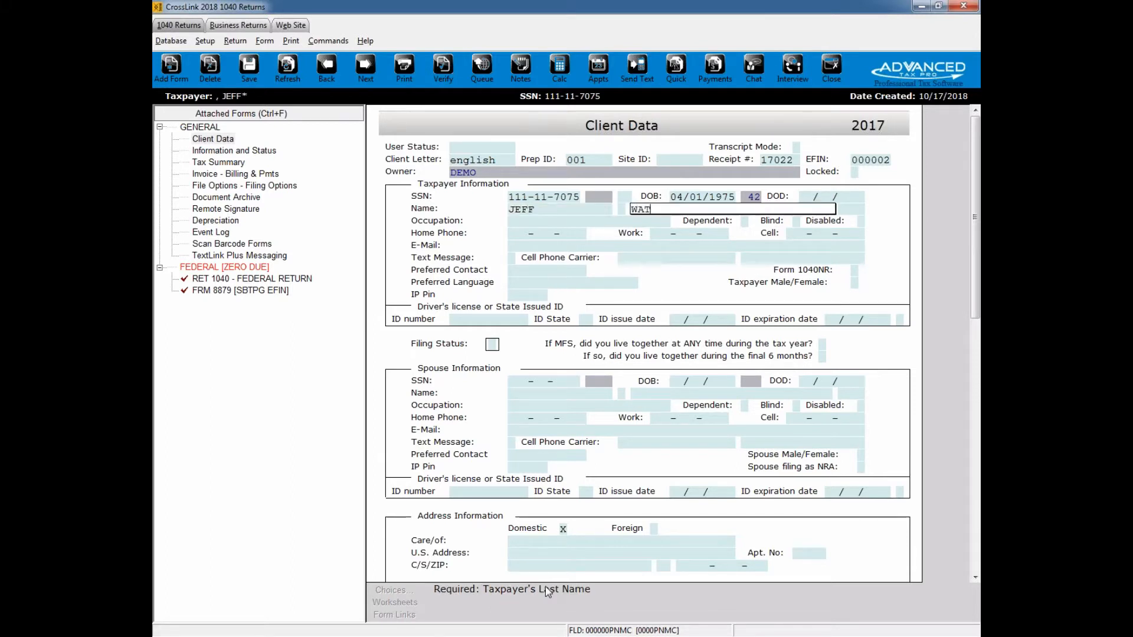
{"action": "key", "text": "Tab"}
{"action": "key", "text": "Tab"}
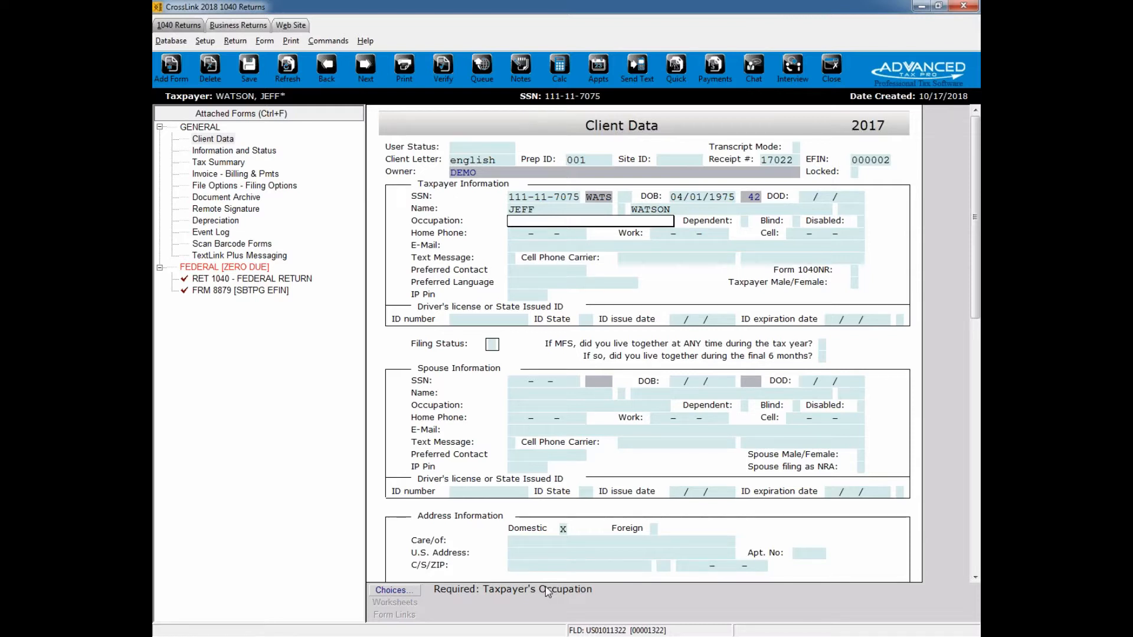
{"action": "left_click", "coordinate": [392, 590]}
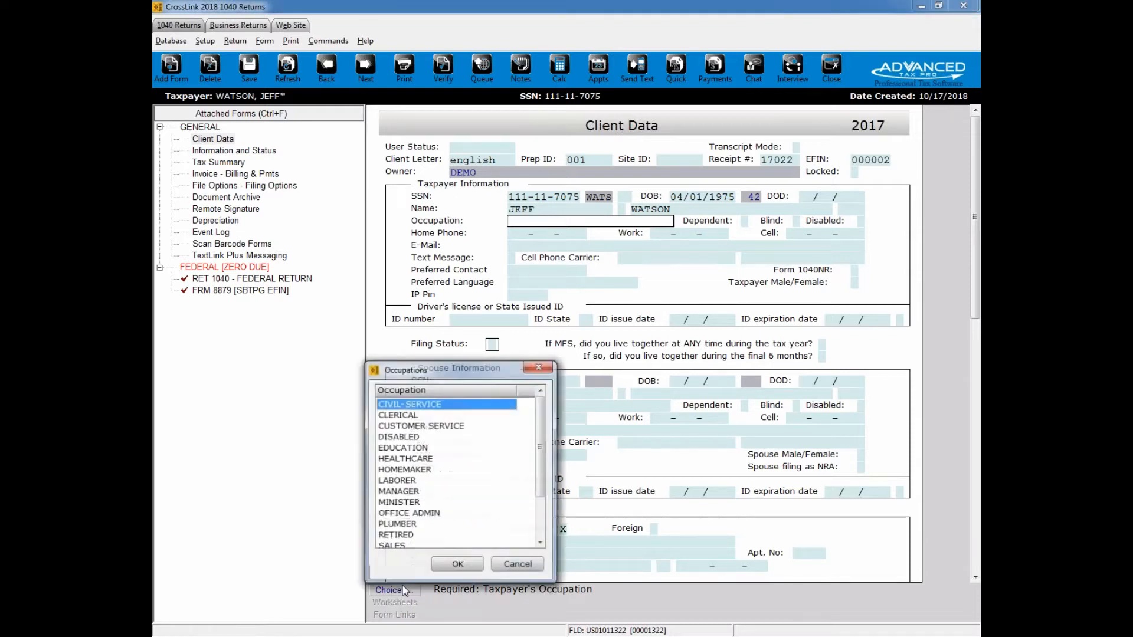
{"action": "left_click_drag", "start_coordinate": [458, 367], "coordinate": [622, 260]}
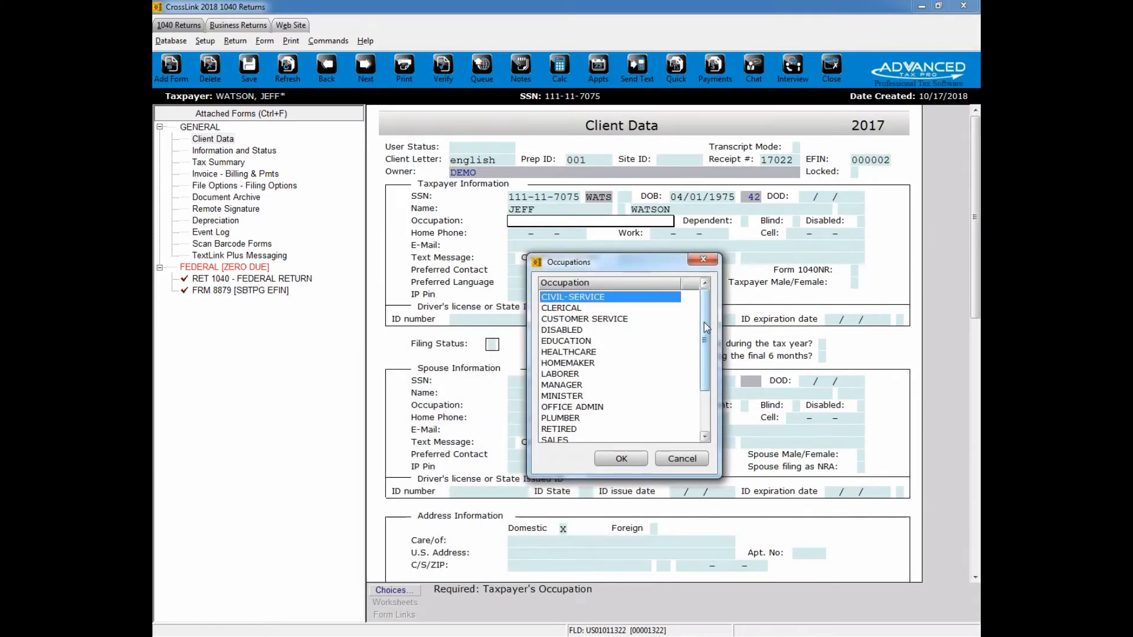
{"action": "mouse_move", "coordinate": [705, 331]}
{"action": "left_mouse_down"}
{"action": "mouse_move", "coordinate": [713, 376]}
{"action": "mouse_move", "coordinate": [716, 311]}
{"action": "left_mouse_up"}
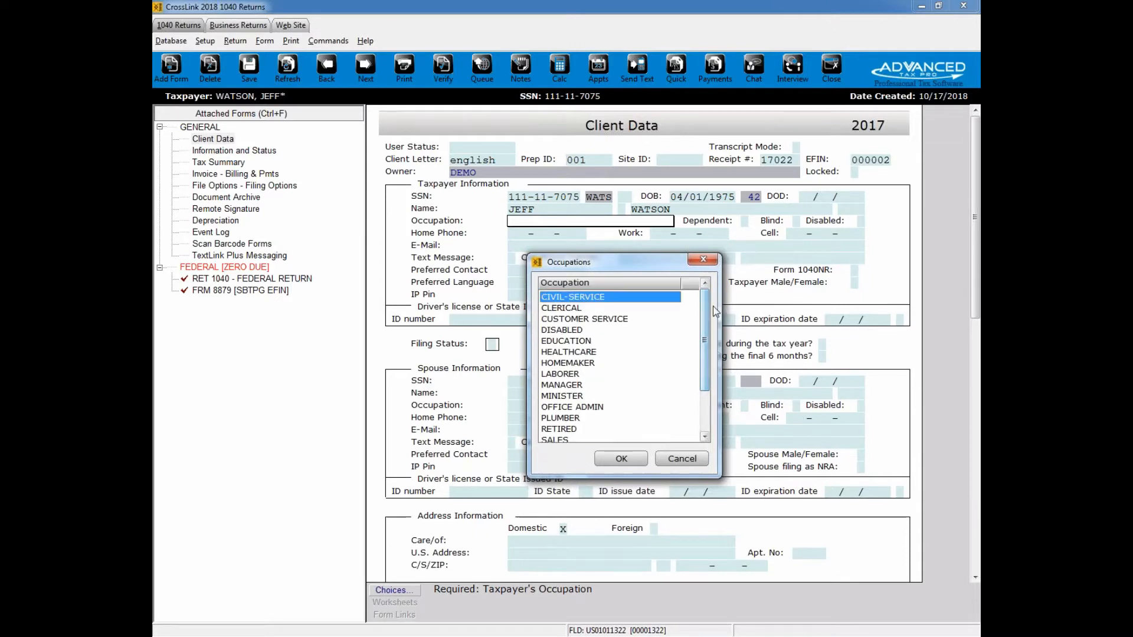
{"action": "left_click", "coordinate": [703, 259]}
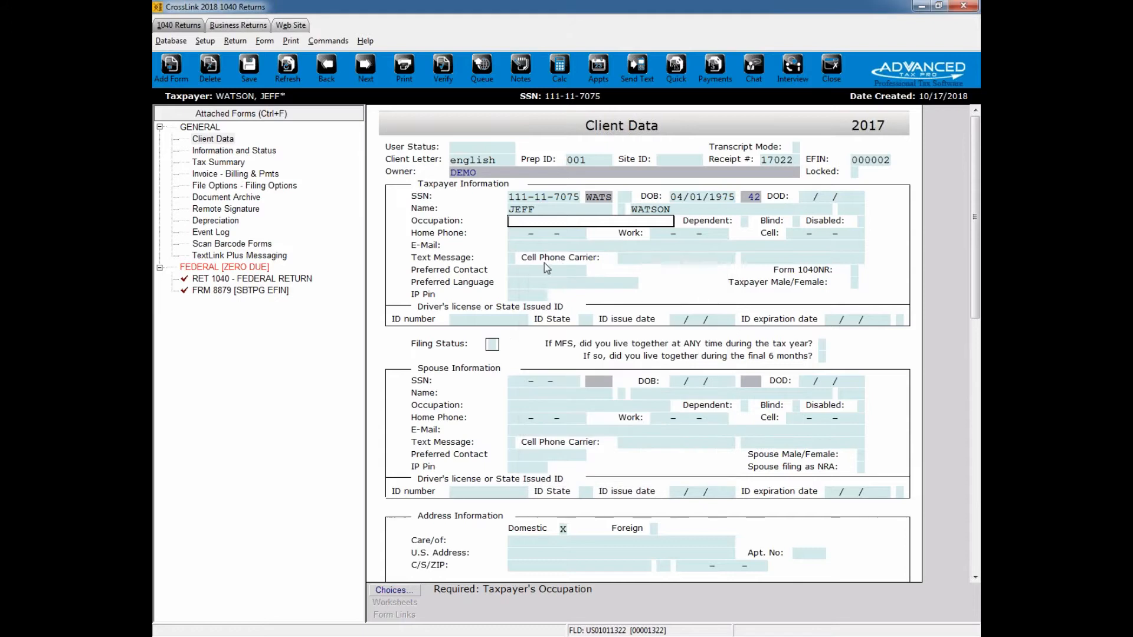
Step: Set the taxpayer's occupation to TEACHER
{"action": "type", "text": "TEACHER"}
{"action": "key", "text": "Tab"}
{"action": "key", "text": "Tab"}
{"action": "key", "text": "Tab"}
{"action": "key", "text": "Tab"}
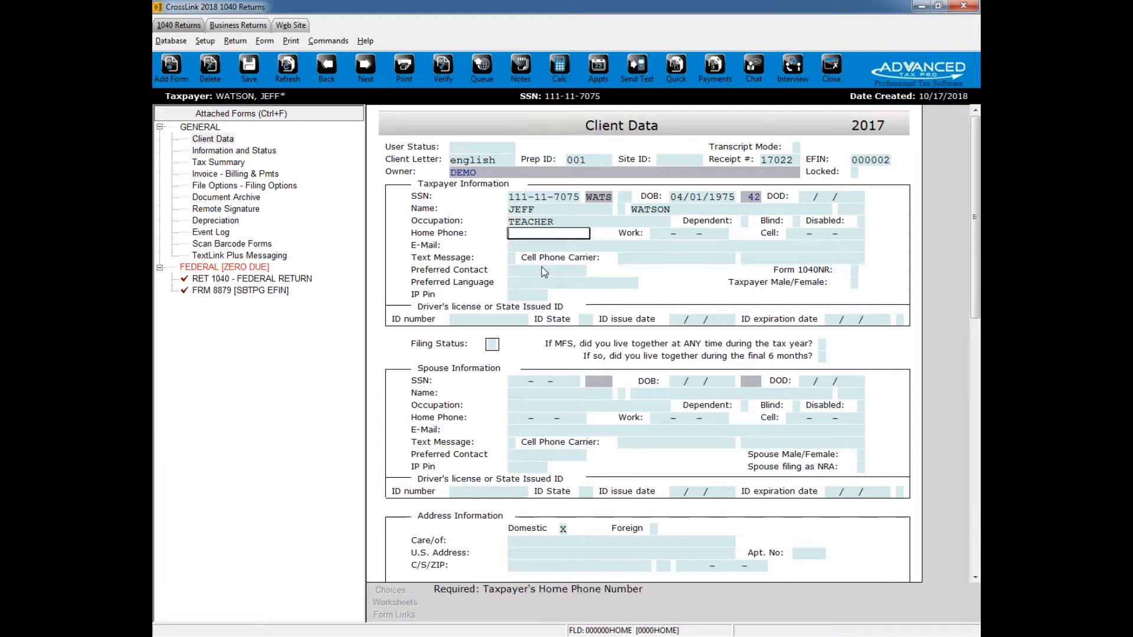
Step: Enter the taxpayer's cell phone number, leaving the home and work numbers blank
{"action": "key", "text": "Tab"}
{"action": "key", "text": "Tab"}
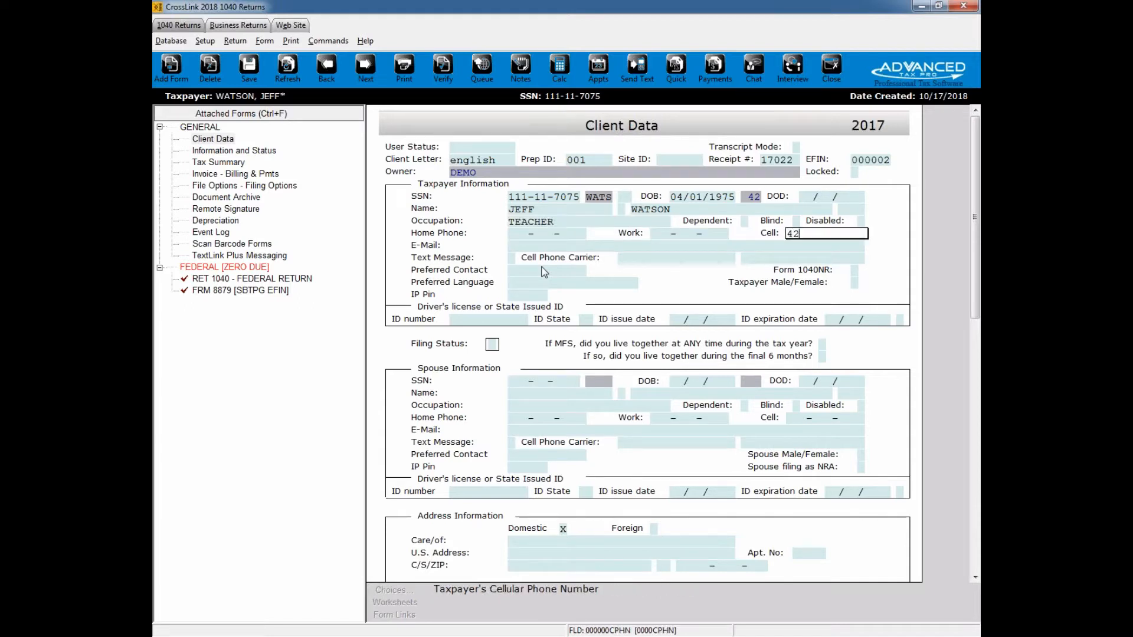
{"action": "key", "text": "Tab"}
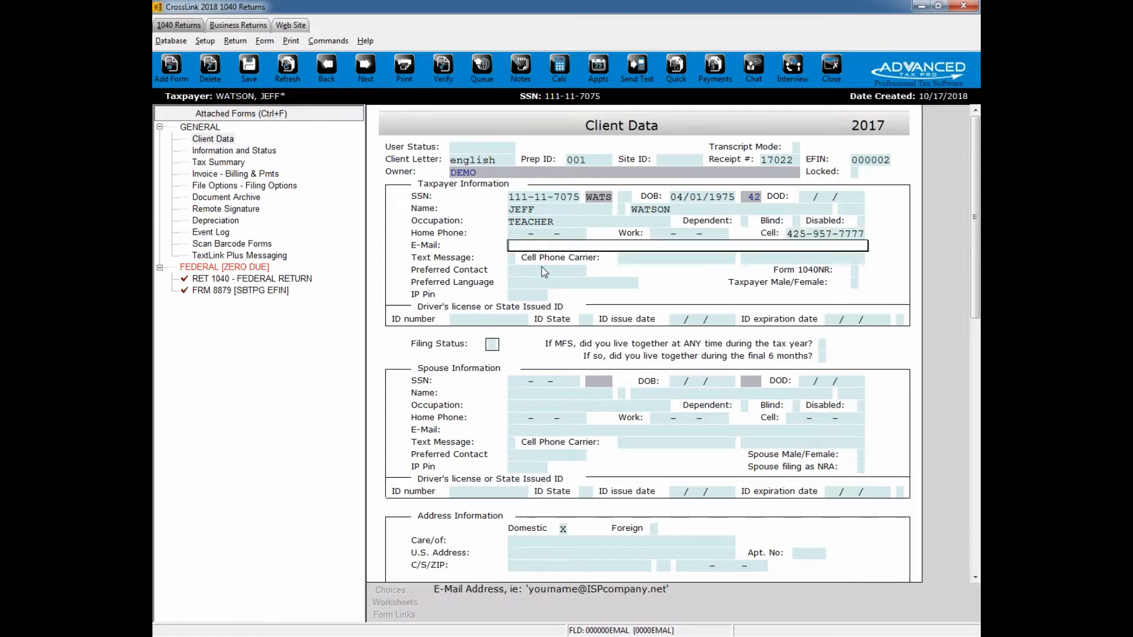
Step: Enter the taxpayer's e-mail address
{"action": "key", "text": "Return"}
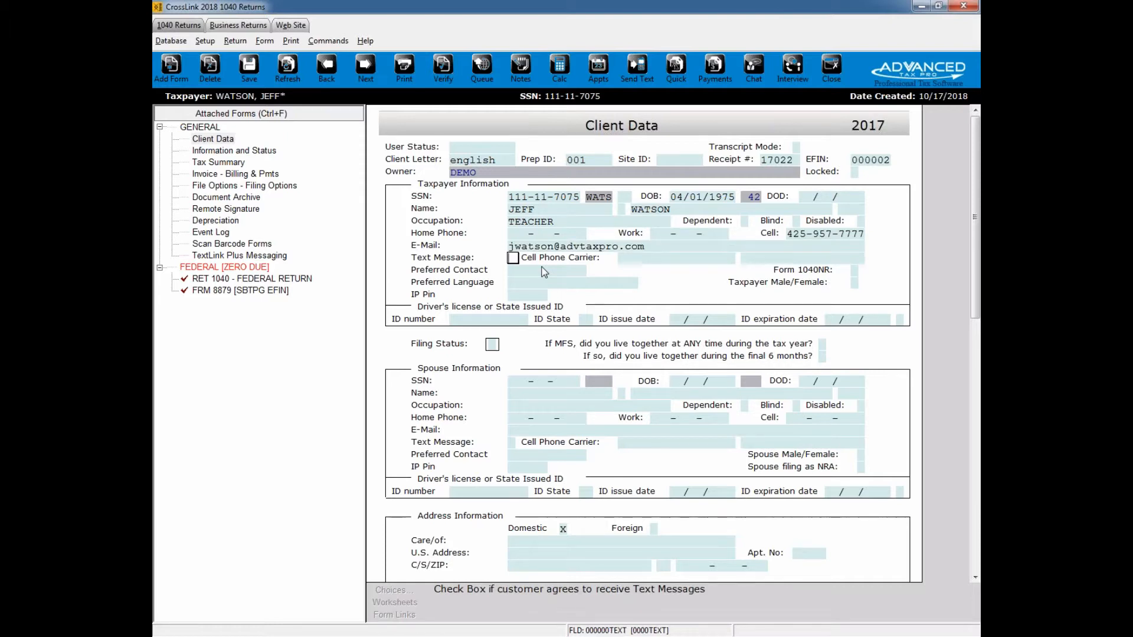
Step: Opt the taxpayer in to text messages with AT&T as the carrier and TEXT as the preferred contact method
{"action": "key", "text": "x"}
{"action": "key", "text": "Return"}
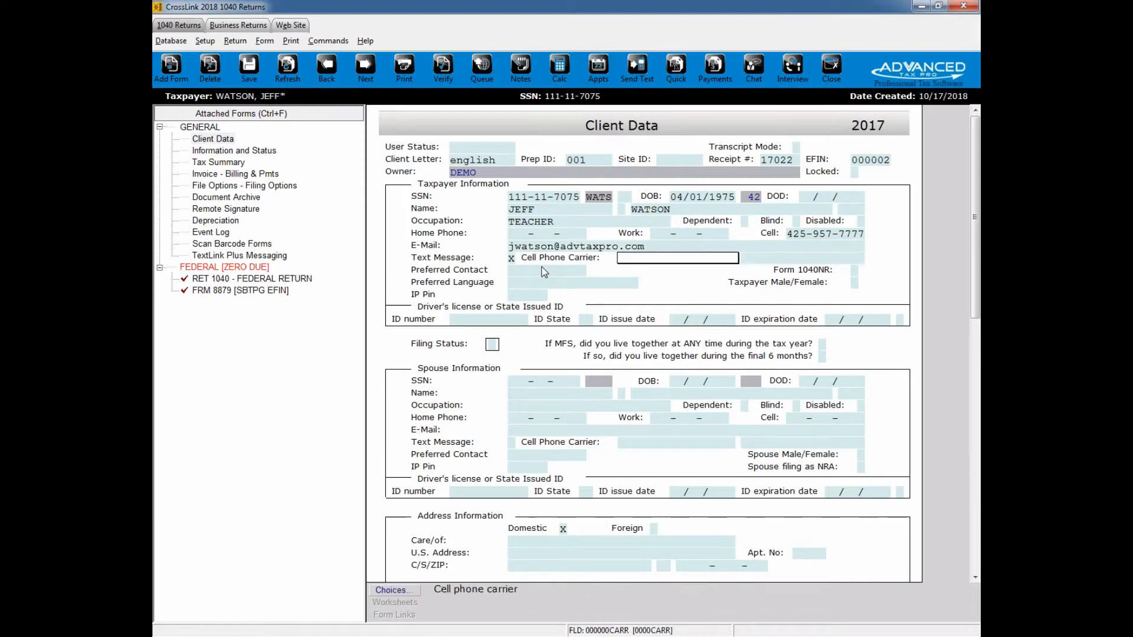
{"action": "type", "text": "AT&T"}
{"action": "key", "text": "Return"}
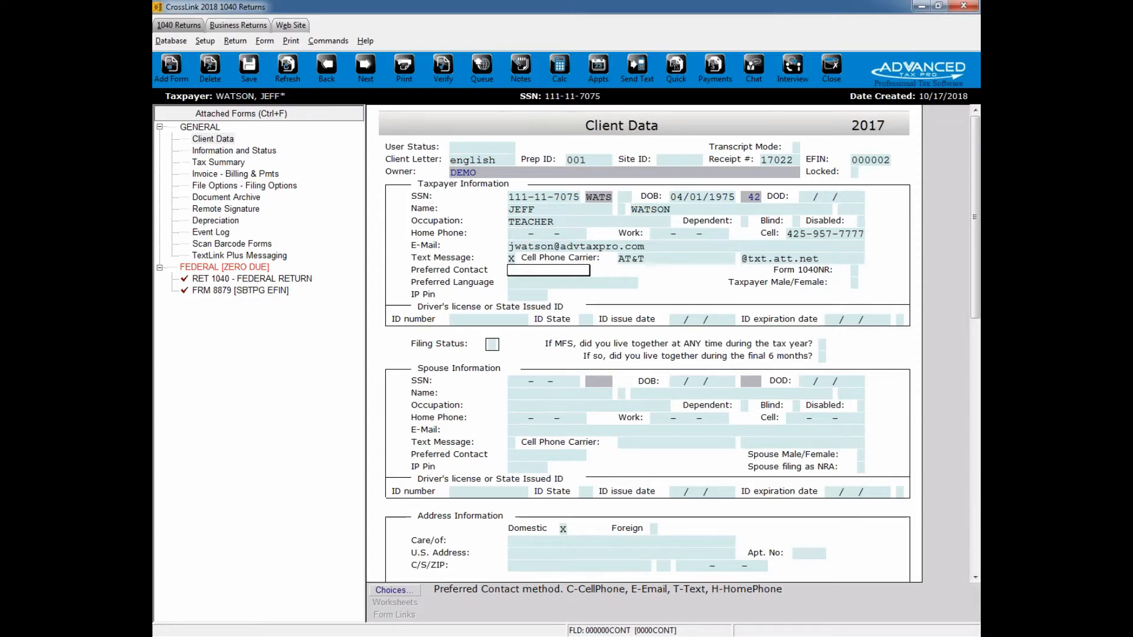
{"action": "type", "text": "TEXT"}
{"action": "key", "text": "Return"}
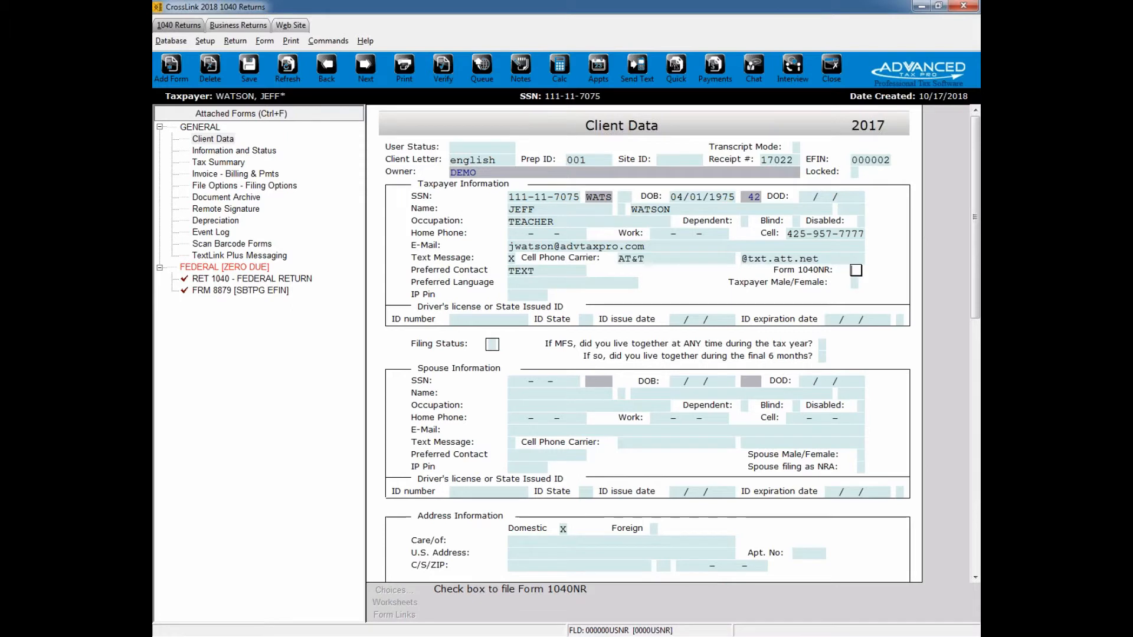
Step: Enter the taxpayer's driver's license number and set the ID state to WA
{"action": "left_click", "coordinate": [495, 320]}
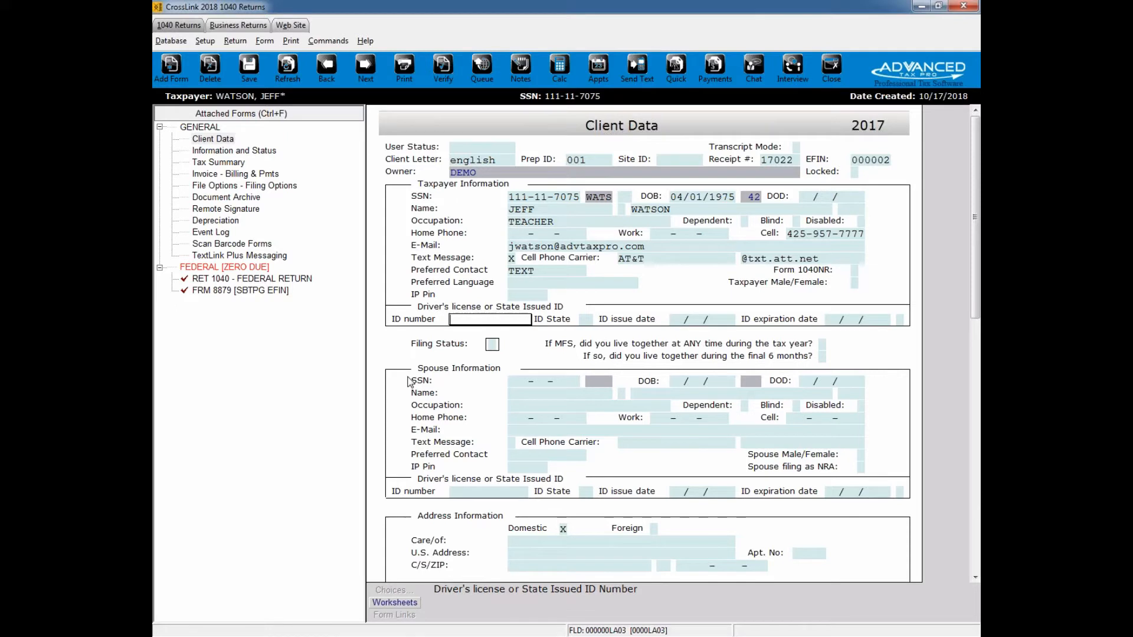
{"action": "type", "text": "345"}
{"action": "key", "text": "Tab"}
{"action": "type", "text": "WA"}
{"action": "key", "text": "Tab"}
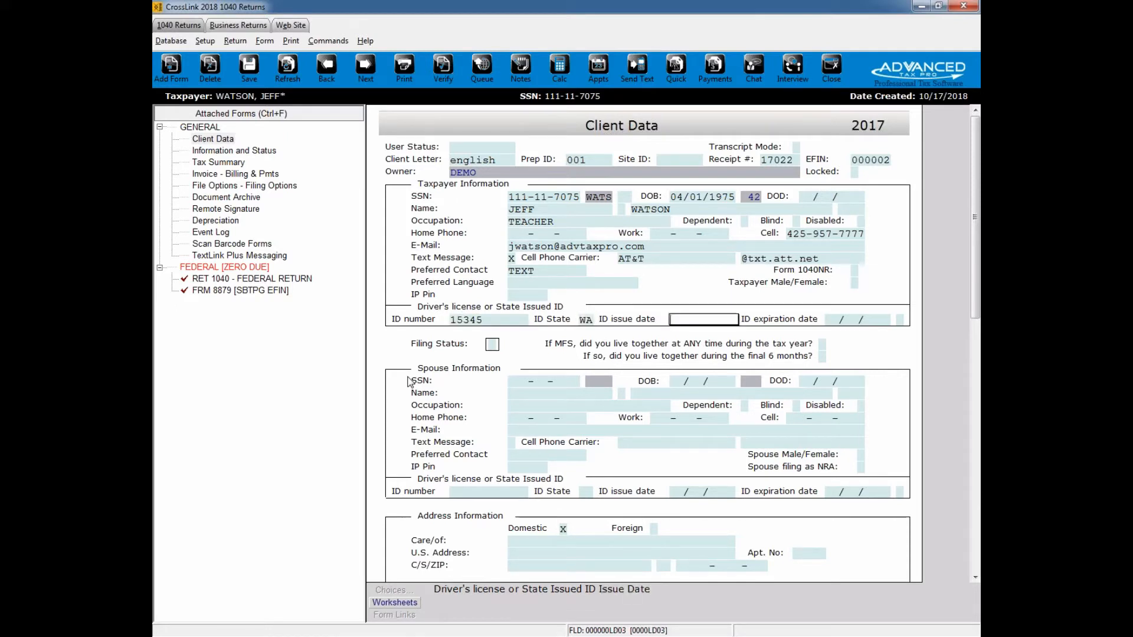
Step: Set the taxpayer's ID issue date to 04/01/2016
{"action": "type", "text": "0"}
{"action": "type", "text": "4/01/"}
{"action": "type", "text": "200"}
{"action": "key", "text": "BackSpace"}
{"action": "key", "text": "BackSpace"}
{"action": "type", "text": "16"}
{"action": "key", "text": "Tab"}
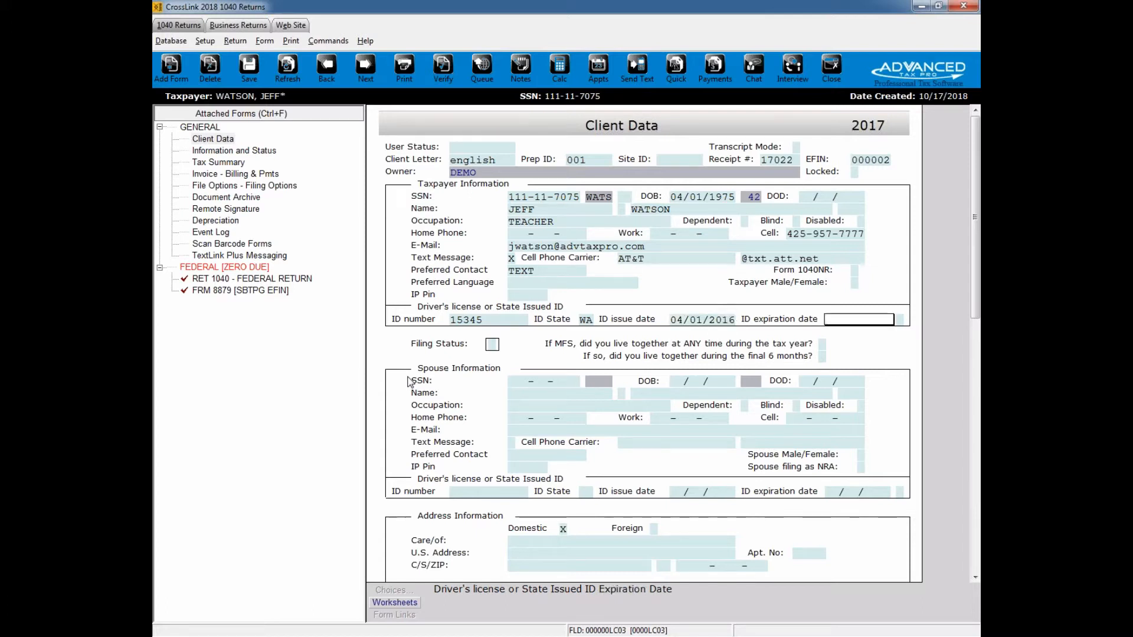
Step: Set the taxpayer's ID expiration date to 04/01/2020 and the ID type to D for driver's license
{"action": "type", "text": "04/01/2020"}
{"action": "key", "text": "Tab"}
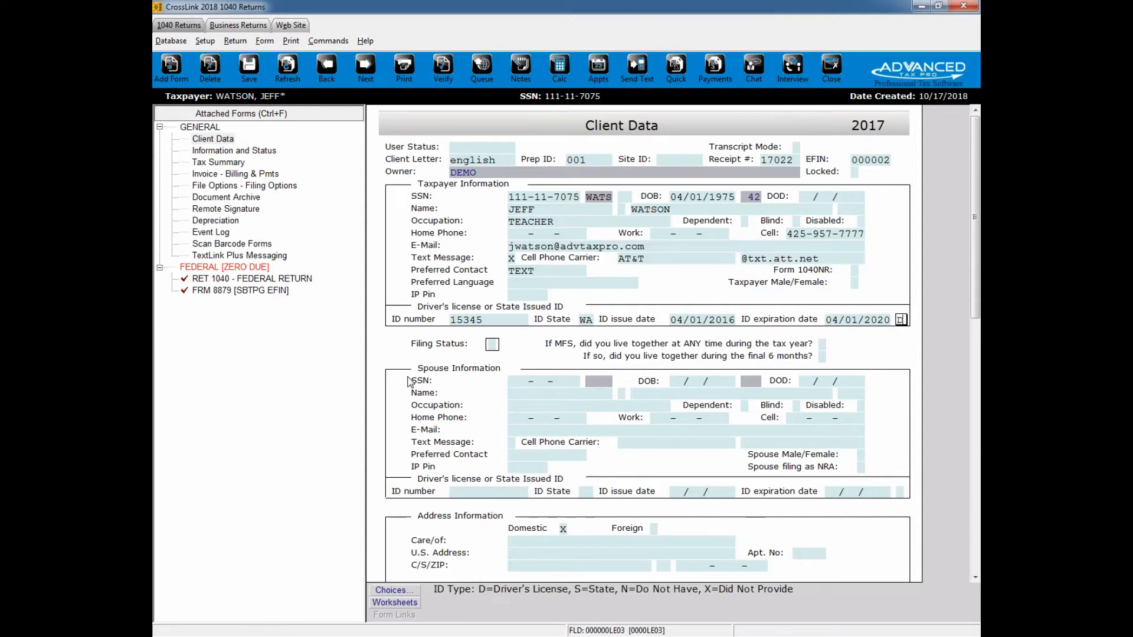
{"action": "type", "text": "D"}
{"action": "key", "text": "Tab"}
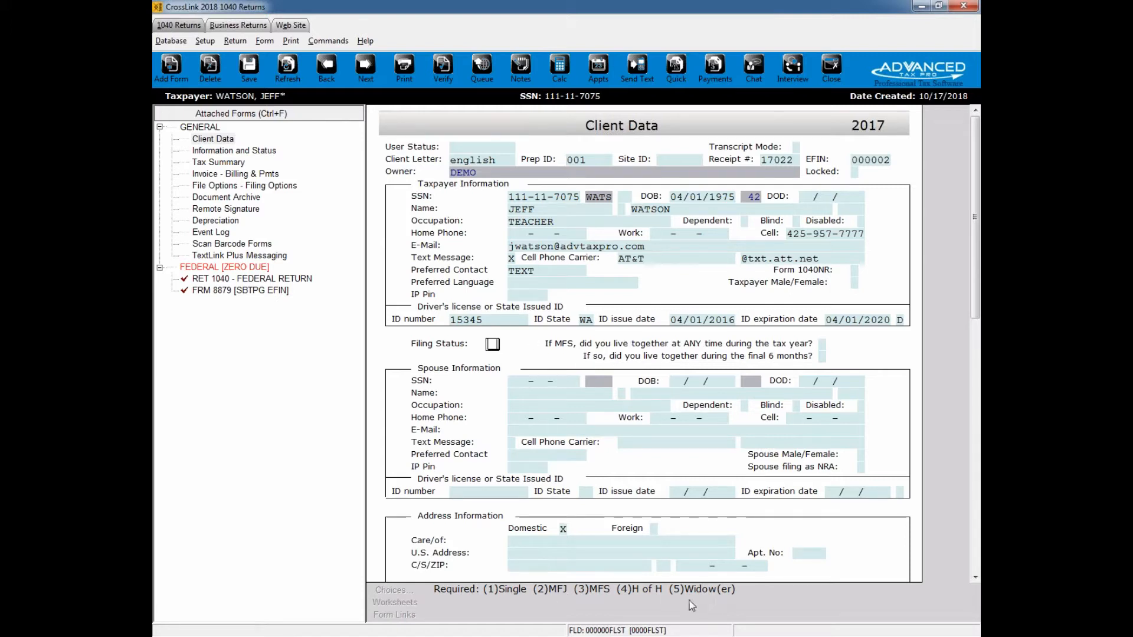
Step: Try filing status 1 (Single) and change it to 2 (MFJ)
{"action": "type", "text": "1"}
{"action": "key", "text": "Return"}
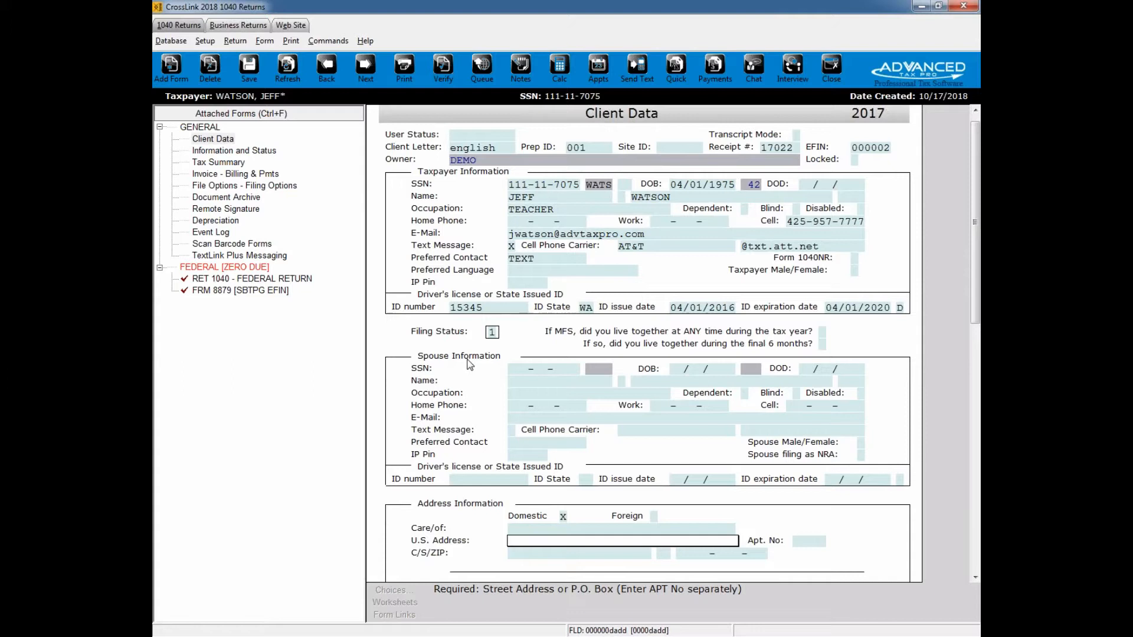
{"action": "left_click", "coordinate": [491, 333]}
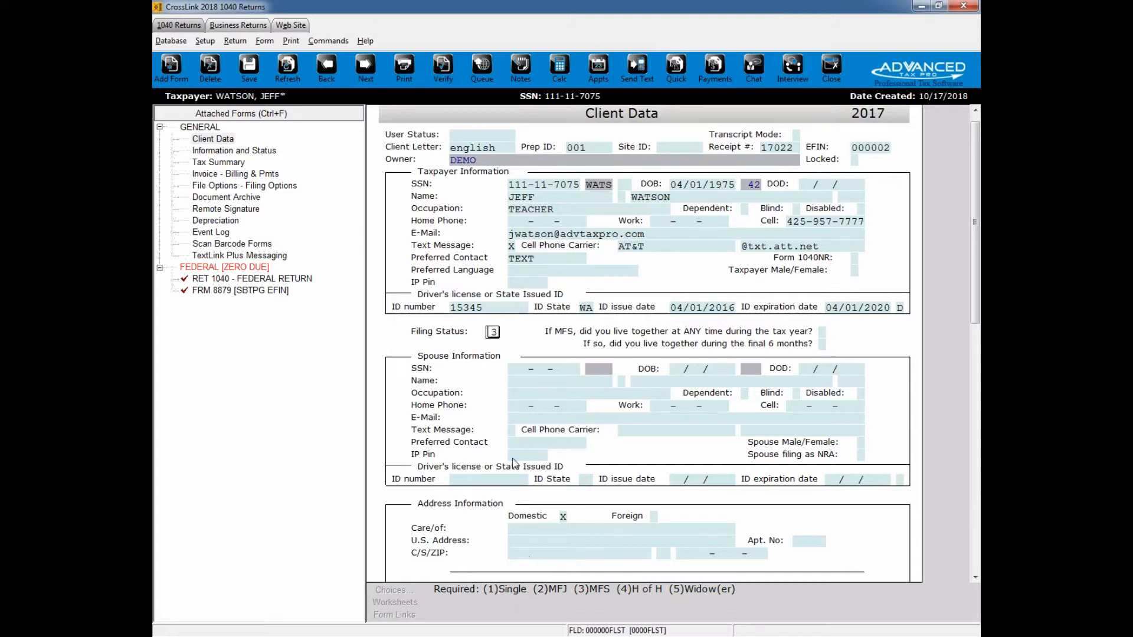
{"action": "type", "text": "2"}
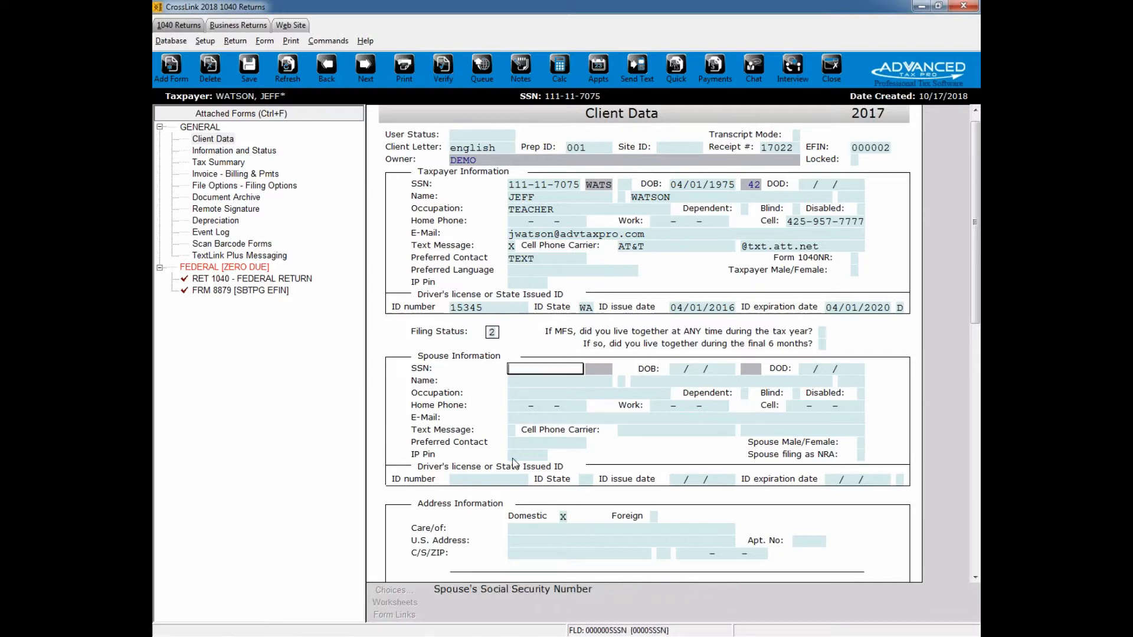
{"action": "key", "text": "Return"}
Step: Set the filing status to 1 (Single)
{"action": "left_click", "coordinate": [493, 332]}
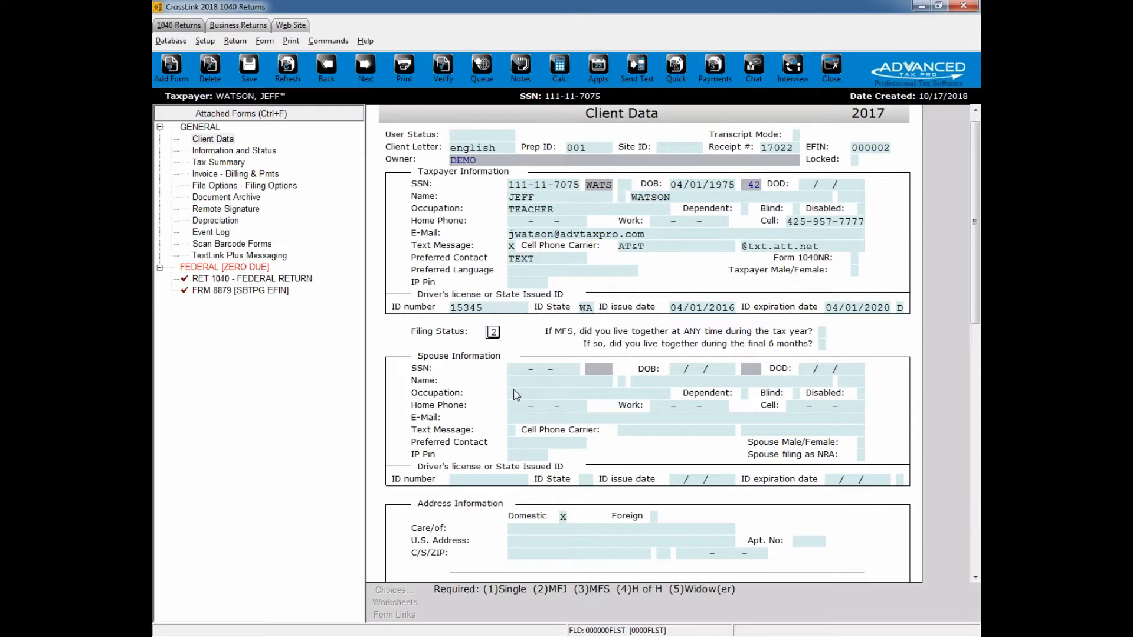
{"action": "type", "text": "1"}
{"action": "key", "text": "Return"}
Step: Enter the taxpayer's U.S. street address and ZIP code in the Address Information section
{"action": "scroll", "coordinate": [515, 396], "scroll_direction": "down", "scroll_amount": 3}
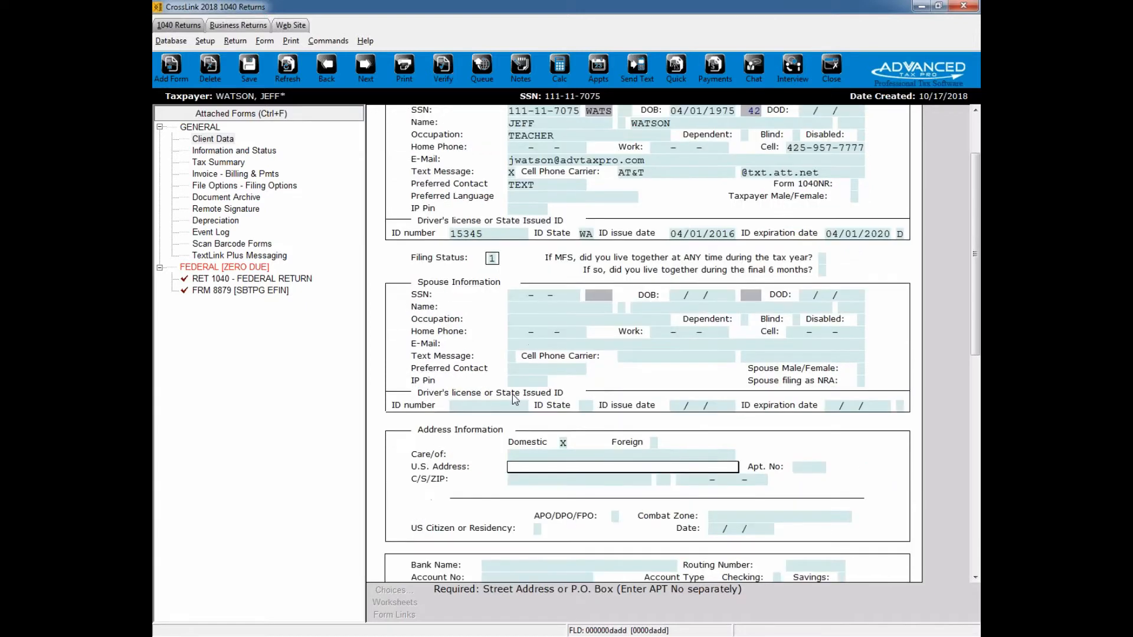
{"action": "scroll", "coordinate": [516, 398], "scroll_direction": "down", "scroll_amount": 5}
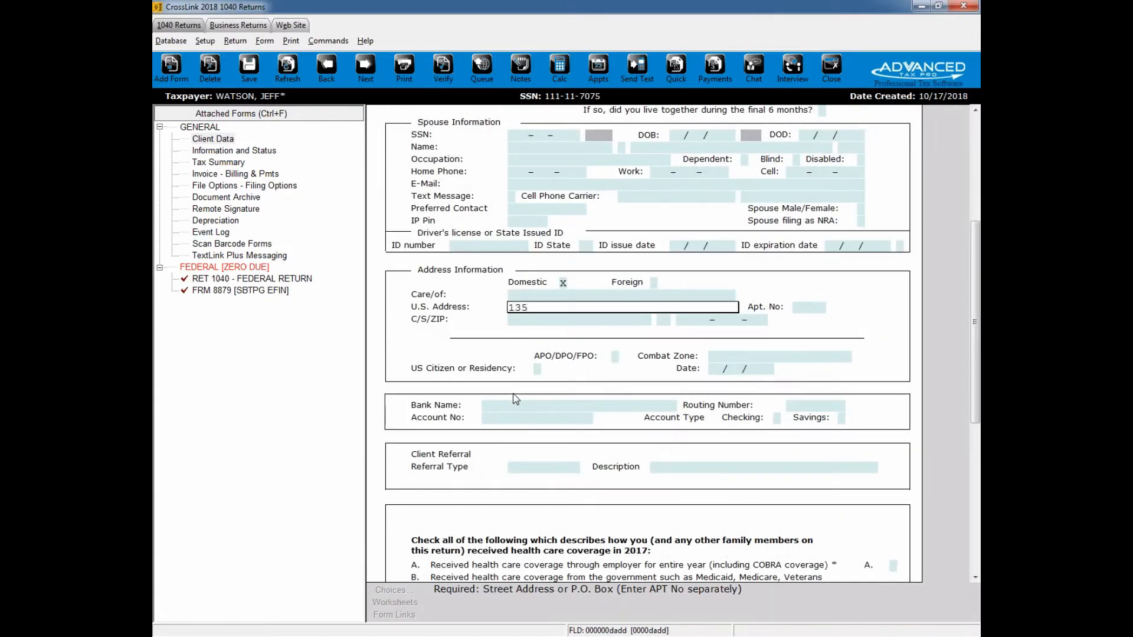
{"action": "key", "text": "Return"}
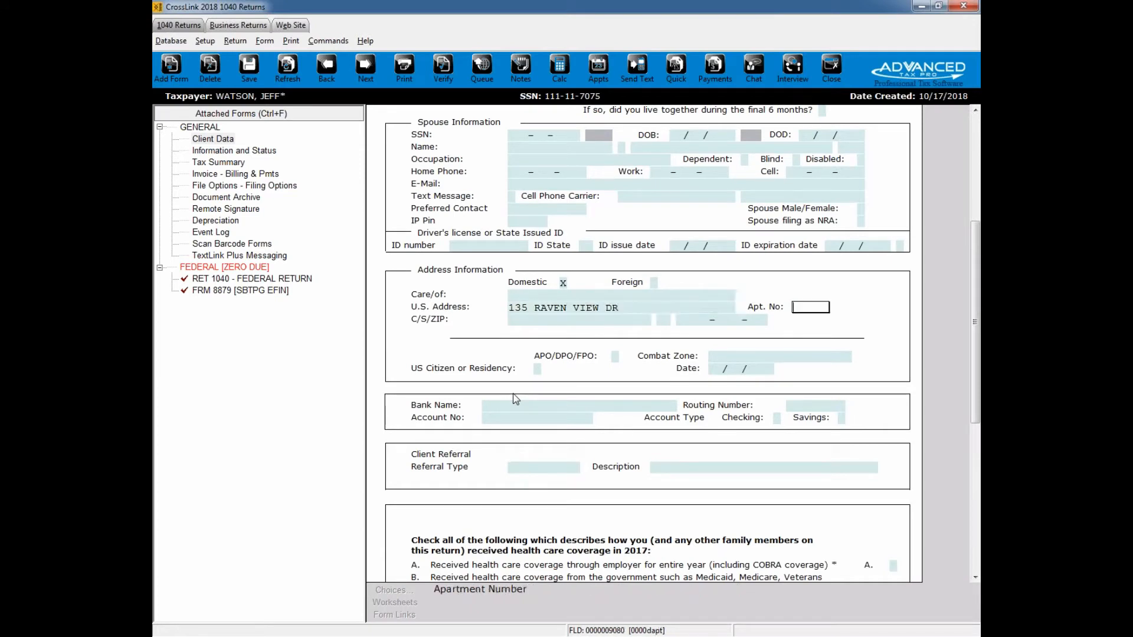
{"action": "type", "text": "98204"}
{"action": "key", "text": "Return"}
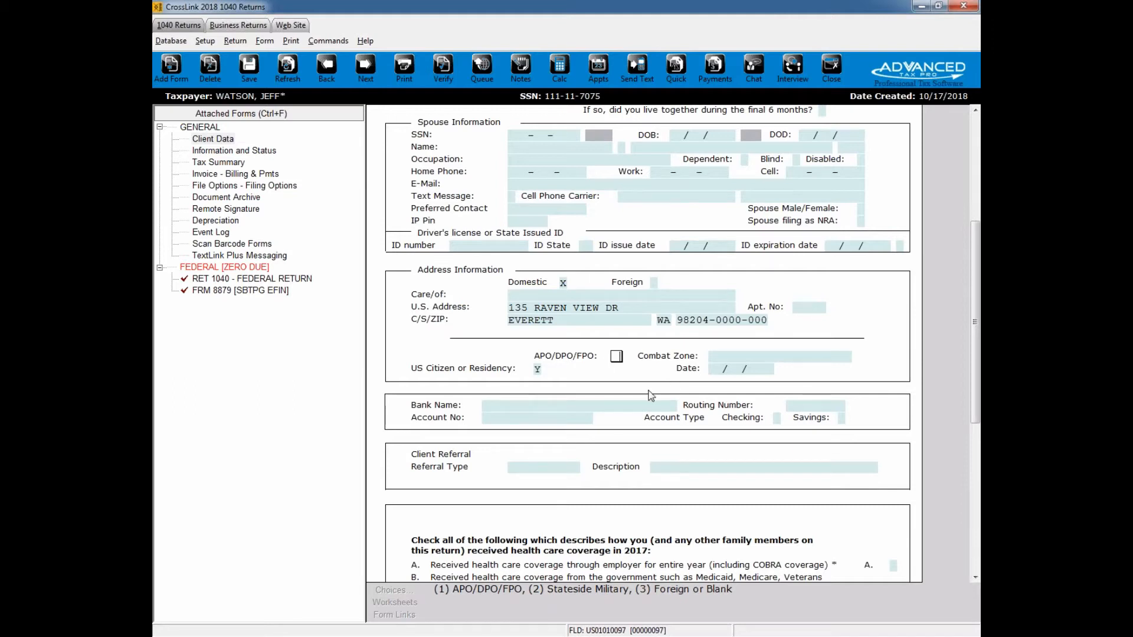
Step: Choose BANK OF AMERICA from the saved banks as the taxpayer's bank
{"action": "scroll", "coordinate": [783, 348], "scroll_direction": "down", "scroll_amount": 3}
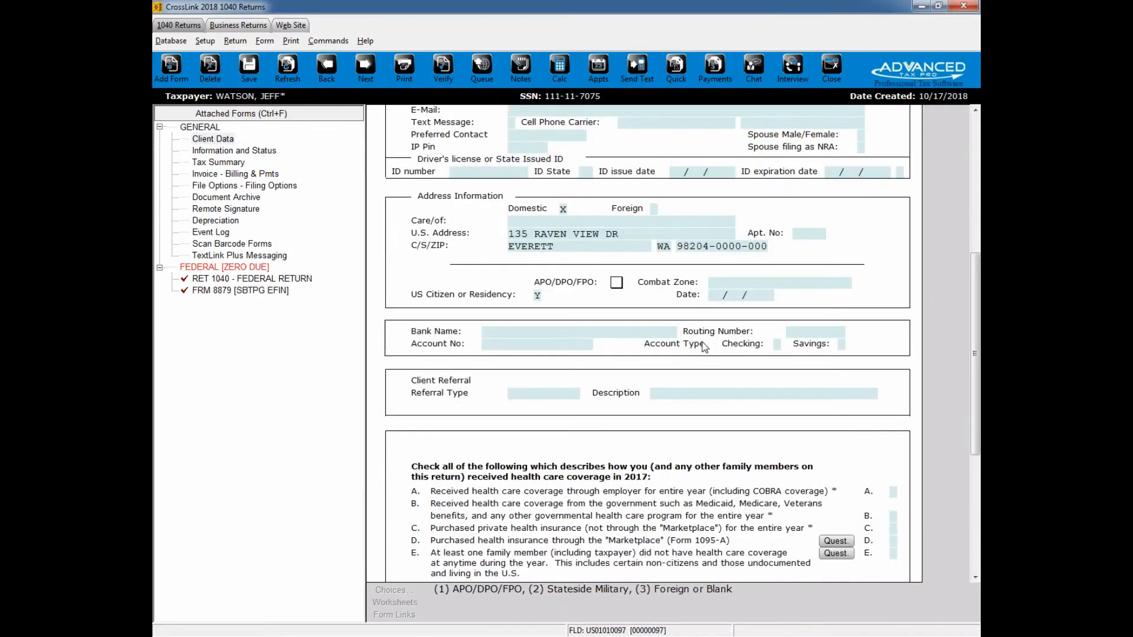
{"action": "left_click", "coordinate": [618, 334]}
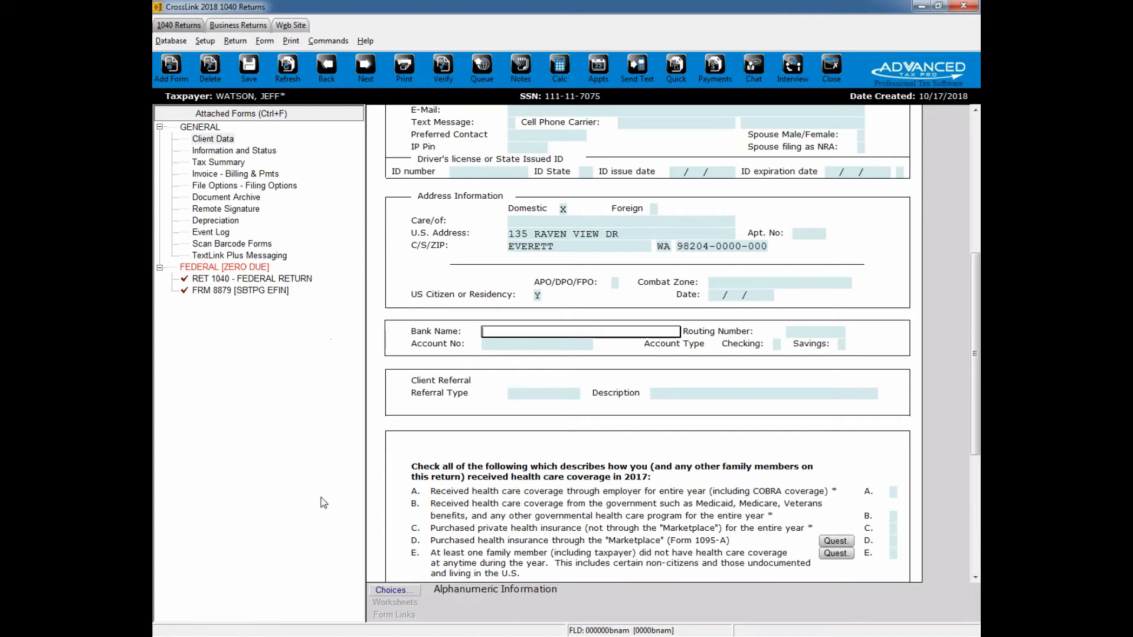
{"action": "left_click", "coordinate": [389, 591]}
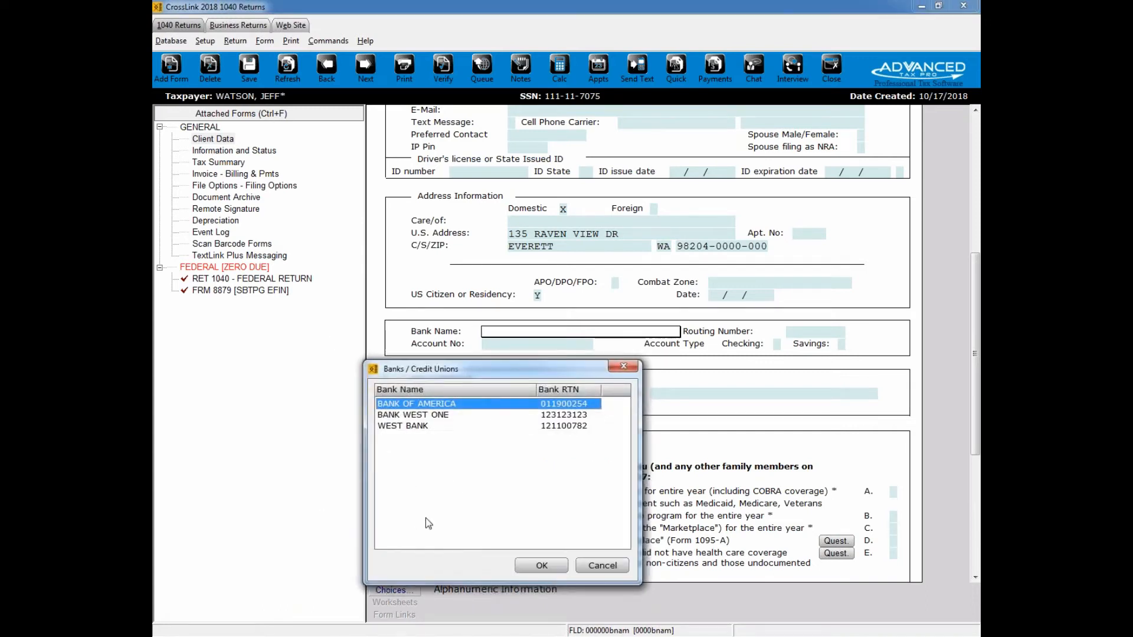
{"action": "double_click", "coordinate": [440, 405]}
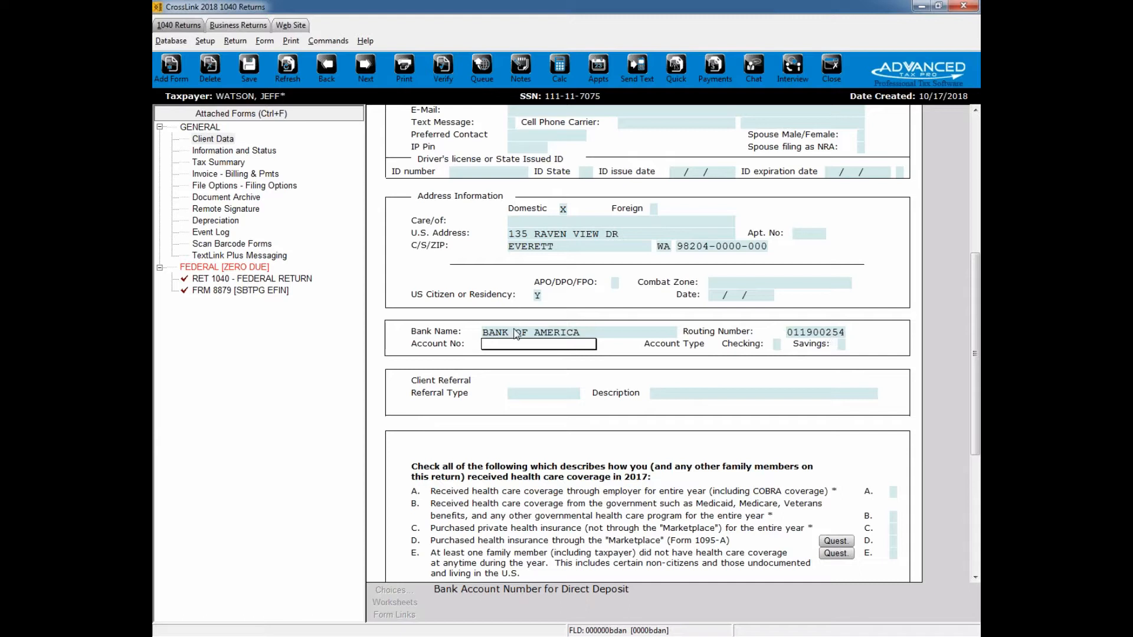
Step: Enter and re-enter the taxpayer's bank account number for validation, and mark the account type as Checking
{"action": "type", "text": "123123123"}
{"action": "key", "text": "Return"}
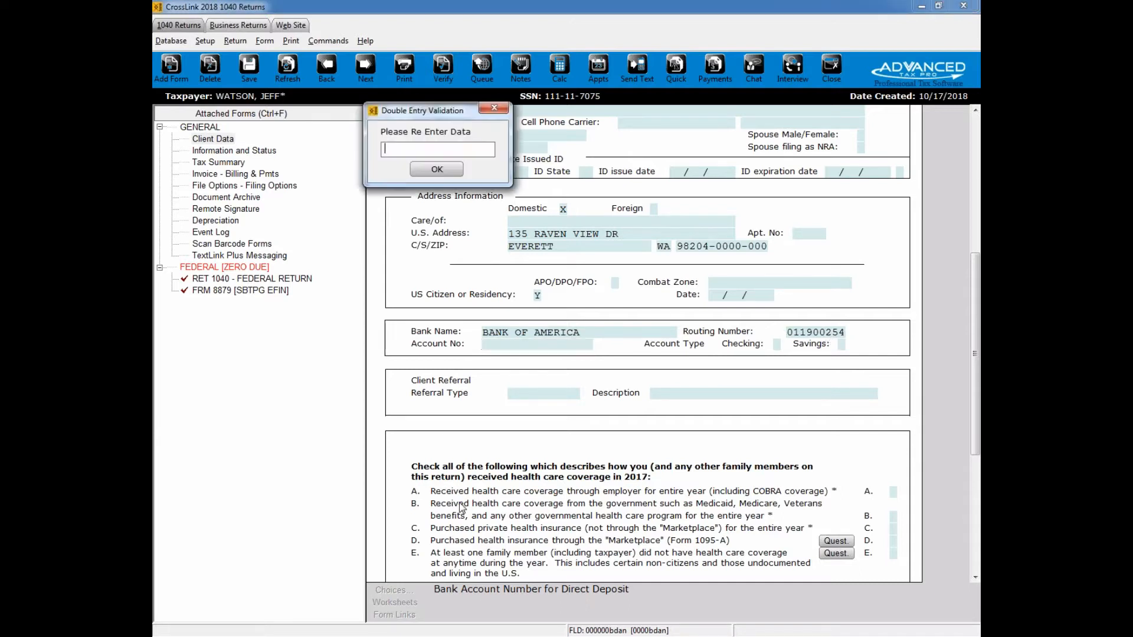
{"action": "type", "text": "123123123"}
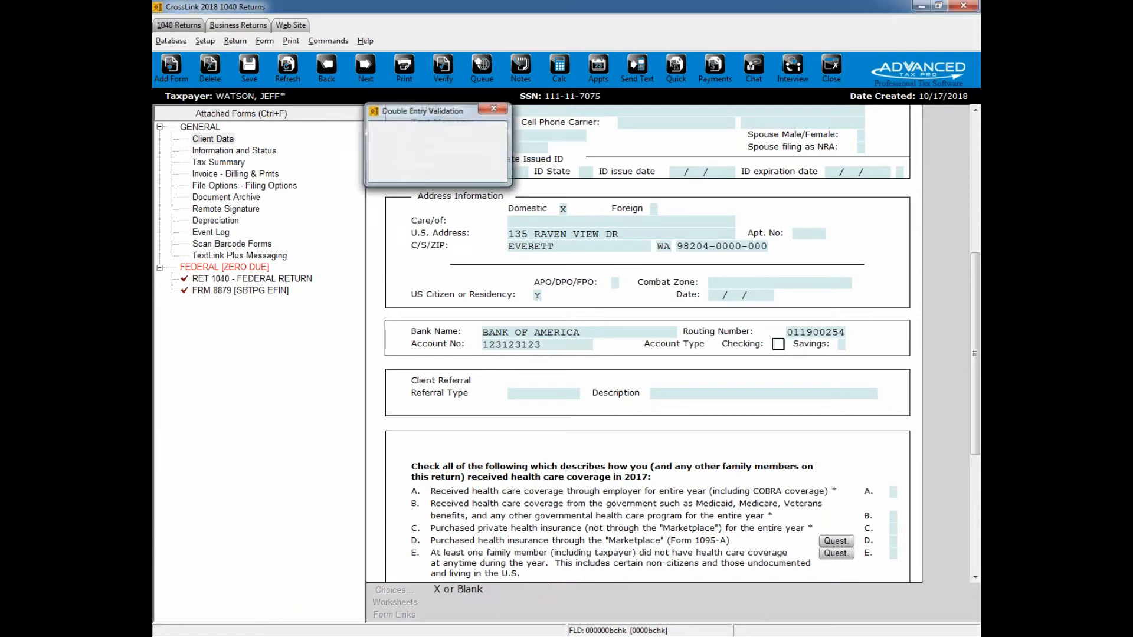
{"action": "key", "text": "Return"}
{"action": "type", "text": "x"}
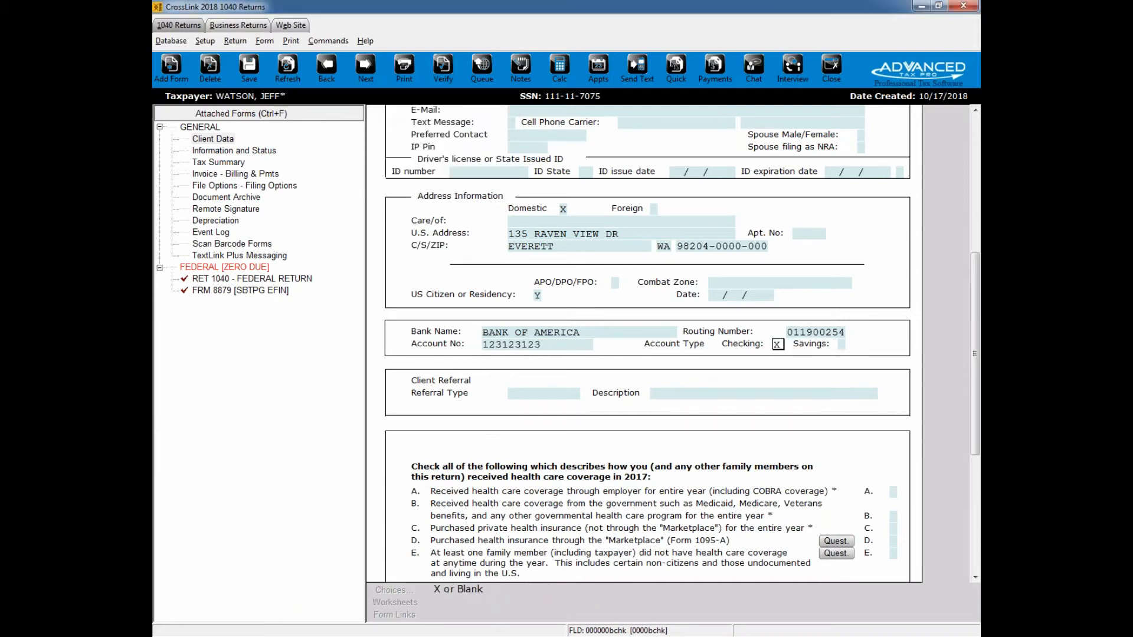
Step: Set the client referral type to REFERRAL and enter the referrer's full name as the description
{"action": "left_click", "coordinate": [512, 394]}
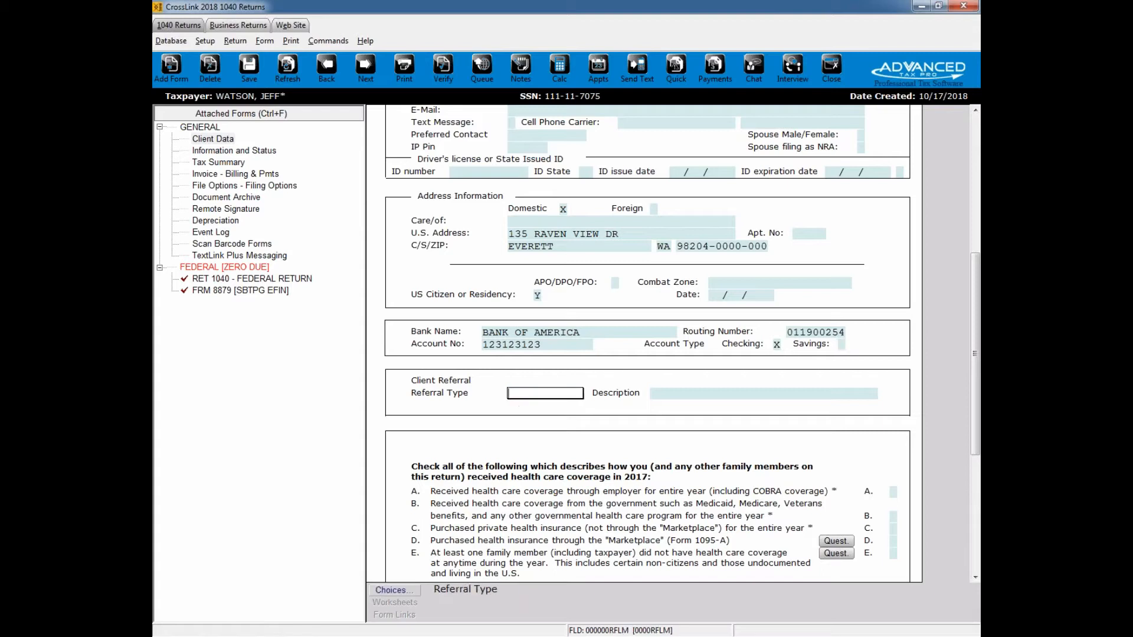
{"action": "scroll", "coordinate": [505, 409], "scroll_direction": "down", "scroll_amount": 3}
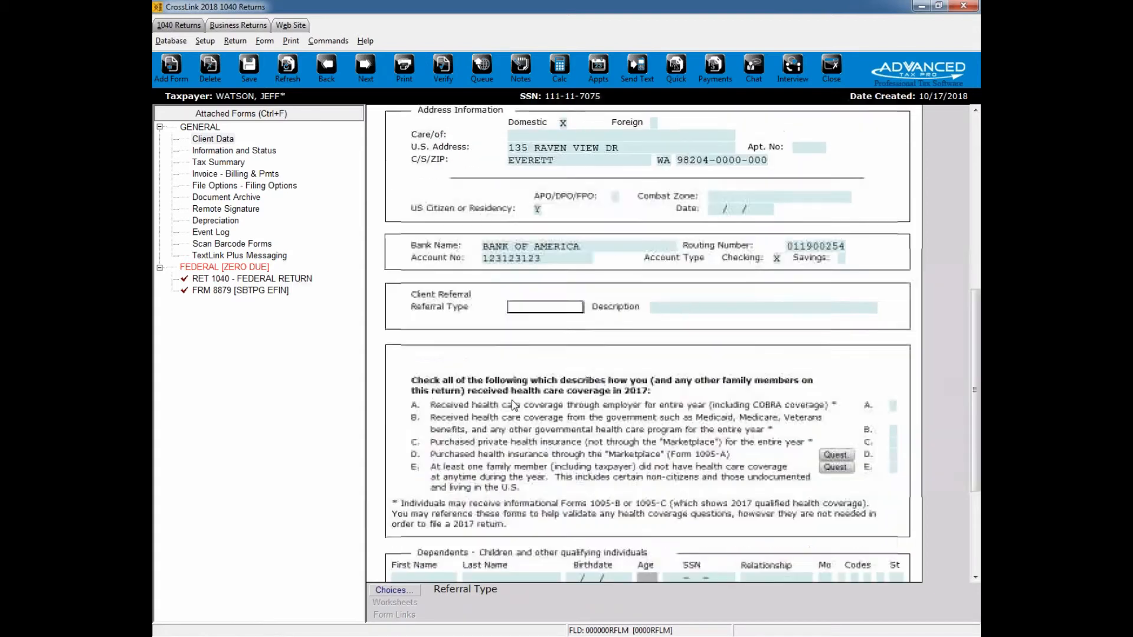
{"action": "scroll", "coordinate": [527, 407], "scroll_direction": "down", "scroll_amount": 1}
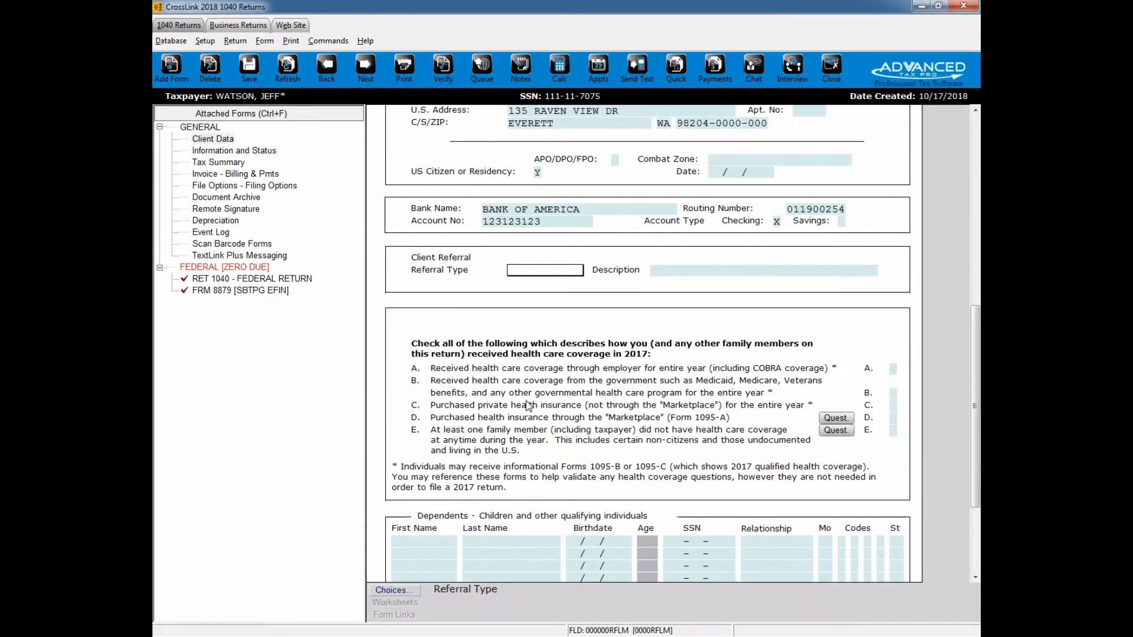
{"action": "left_click", "coordinate": [405, 589]}
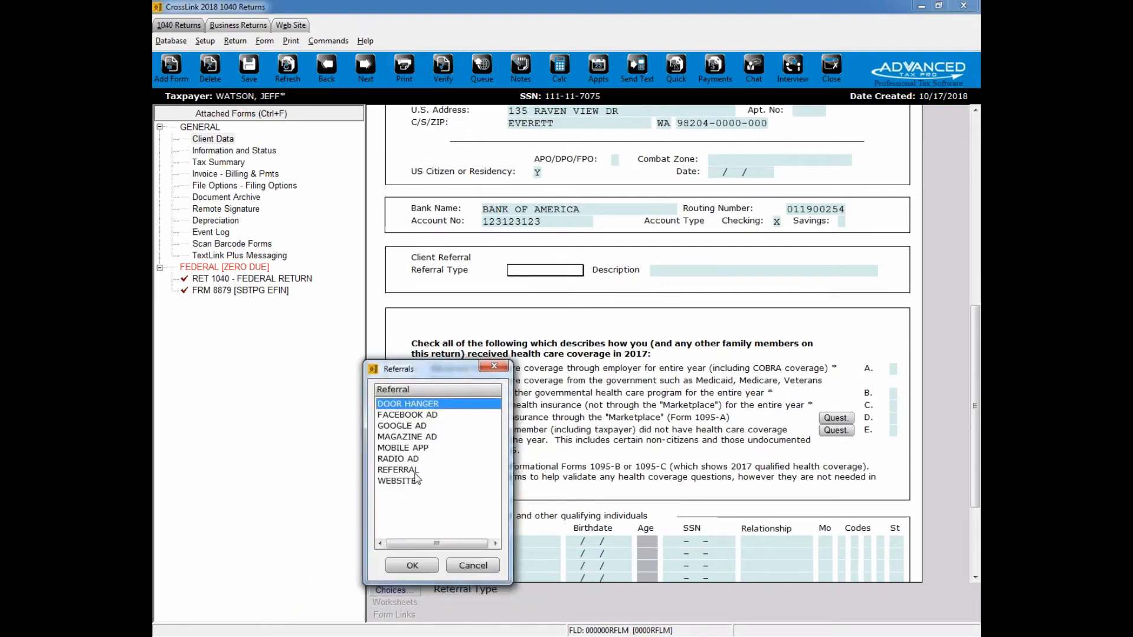
{"action": "double_click", "coordinate": [437, 470]}
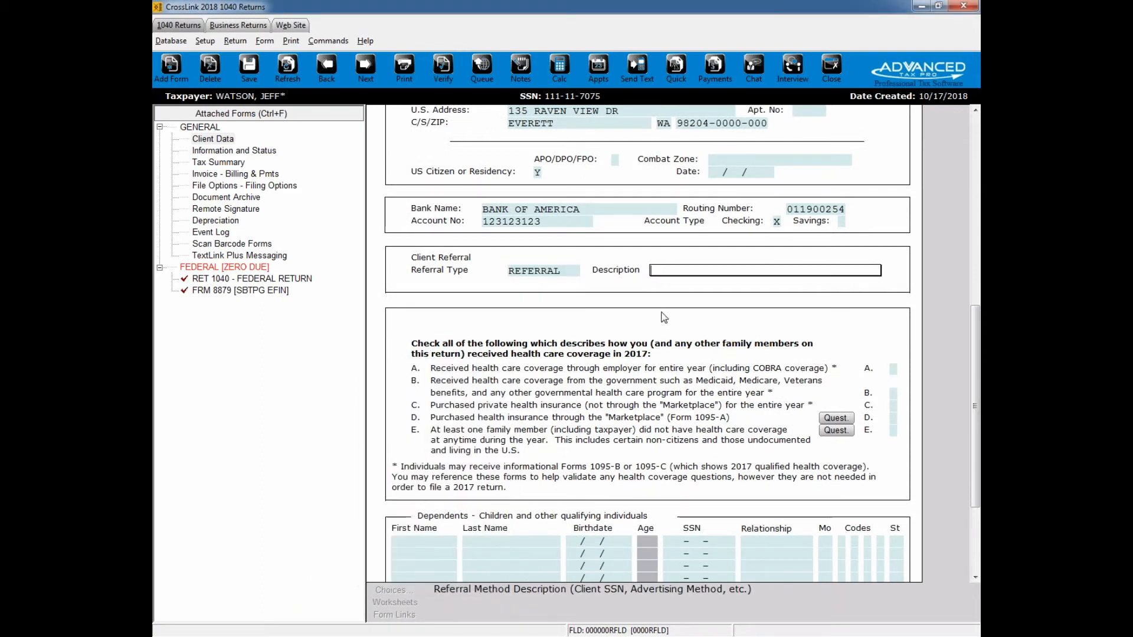
{"action": "type", "text": "BOB LOBLAW"}
{"action": "key", "text": "Tab"}
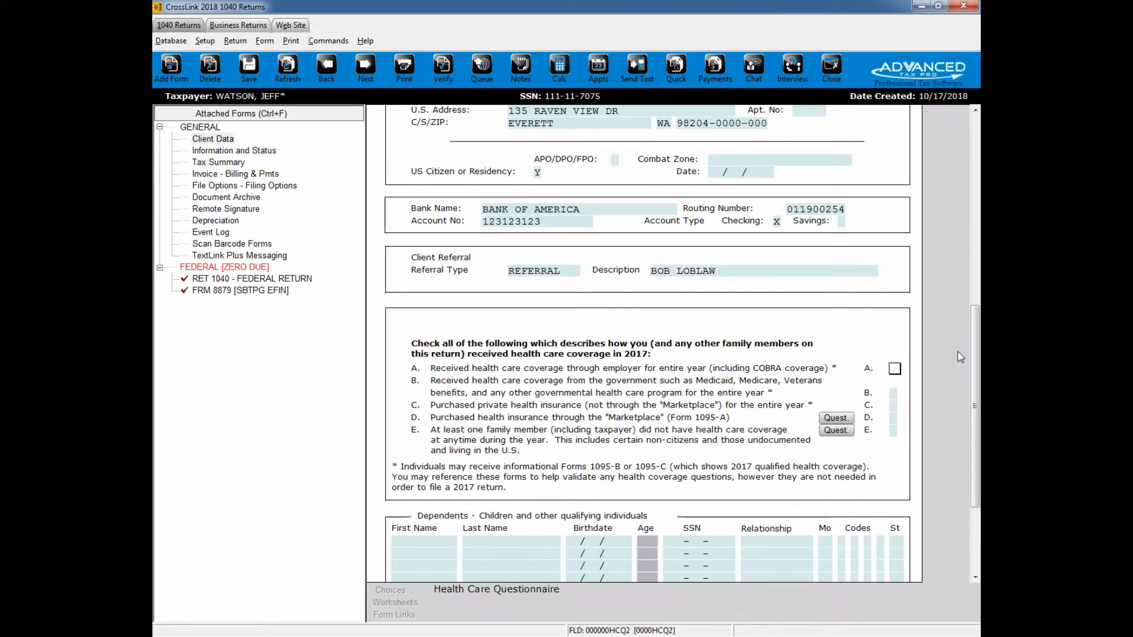
Step: Enter the dependent's first and last name in the first row of the Dependents section
{"action": "scroll", "coordinate": [977, 371], "scroll_direction": "down", "scroll_amount": 2}
{"action": "left_click_drag", "start_coordinate": [977, 372], "coordinate": [966, 402]}
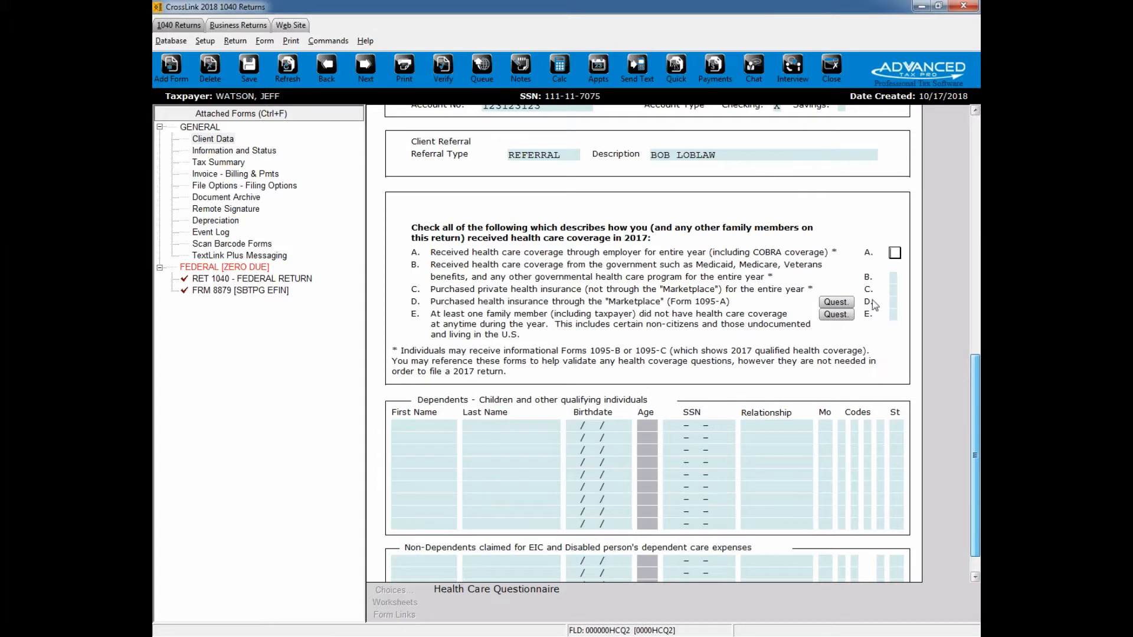
{"action": "scroll", "coordinate": [727, 306], "scroll_direction": "down", "scroll_amount": 1}
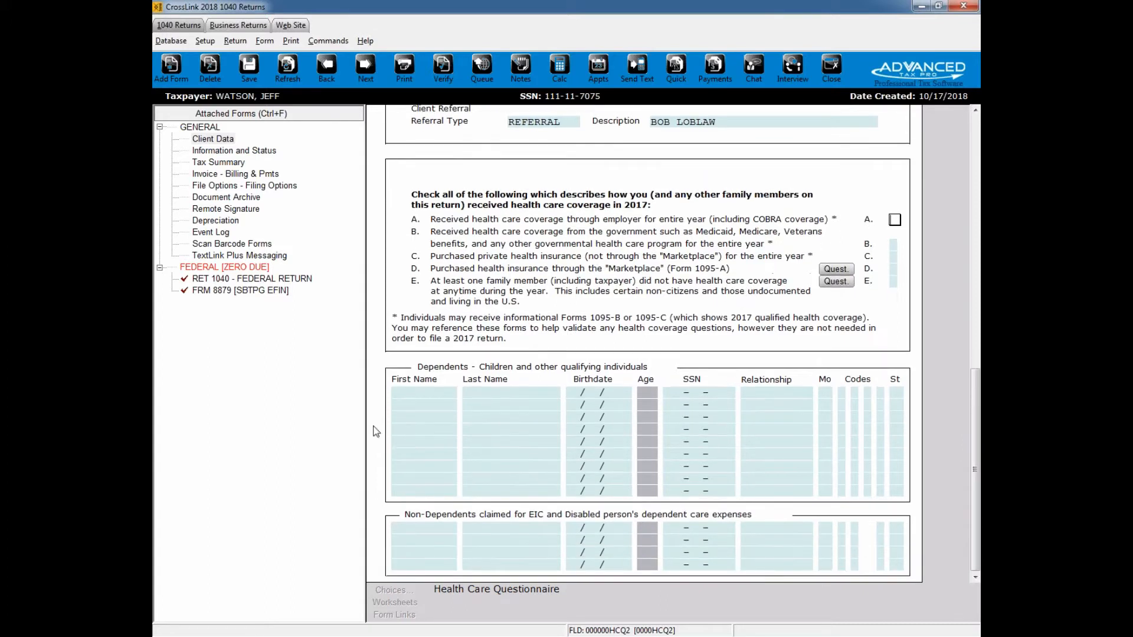
{"action": "left_click", "coordinate": [439, 393]}
{"action": "type", "text": "MAY"}
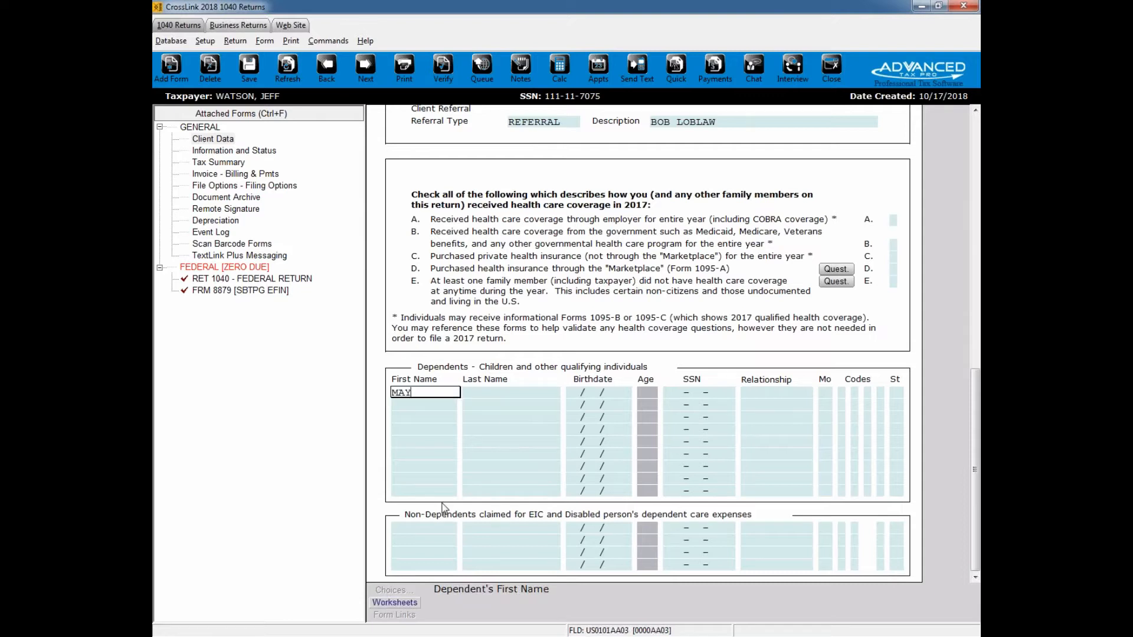
{"action": "key", "text": "BackSpace"}
{"action": "type", "text": "RTY"}
{"action": "type", "text": "TY"}
{"action": "type", "text": "Y"}
{"action": "key", "text": "Tab"}
{"action": "type", "text": "W"}
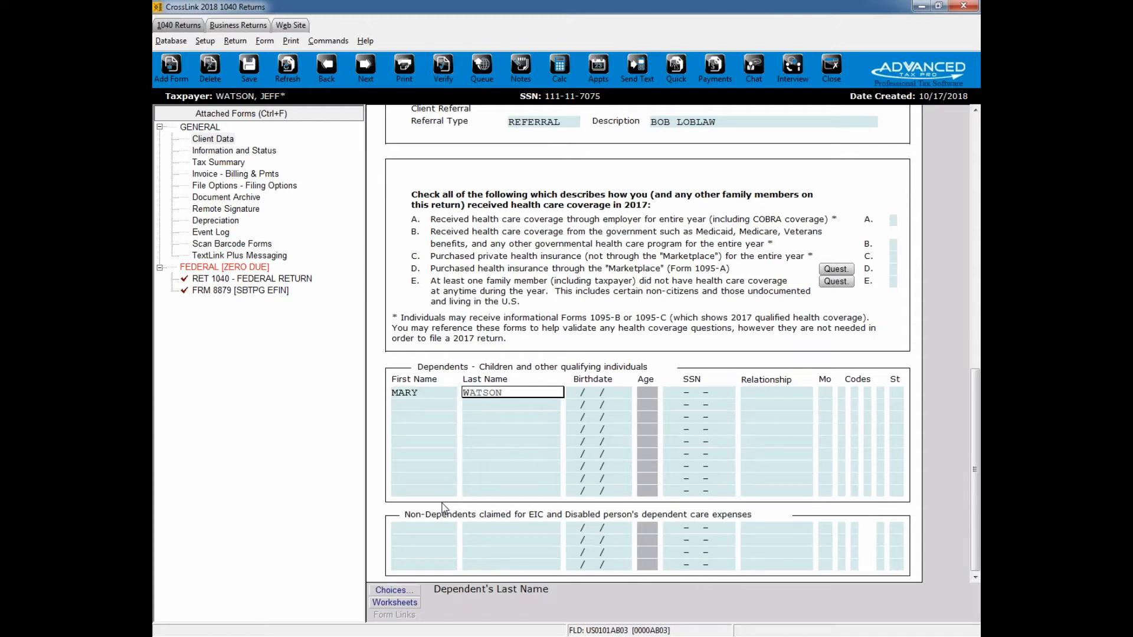
{"action": "key", "text": "Tab"}
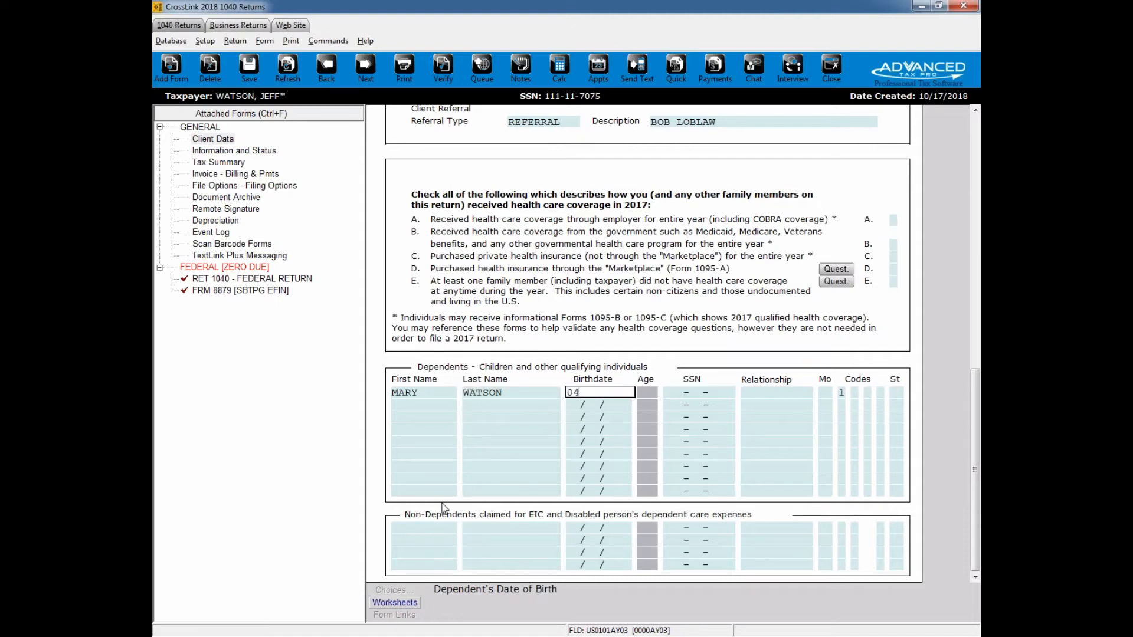
Step: Enter the dependent's date of birth and Social Security number
{"action": "type", "text": "04/01/2008"}
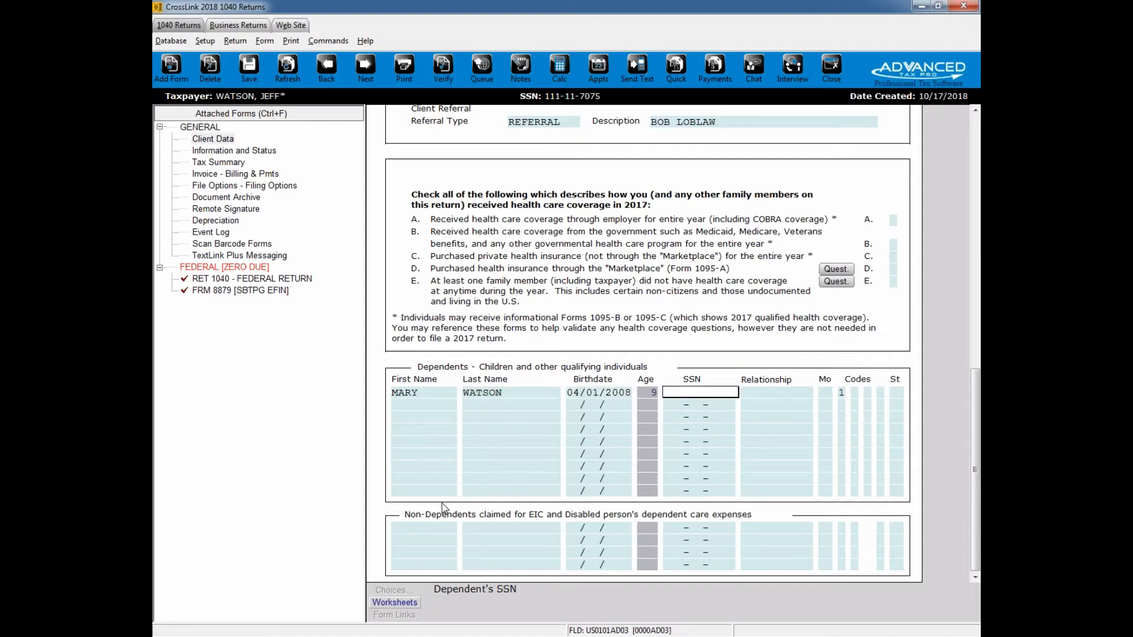
{"action": "type", "text": " 9 111-11-1111 "}
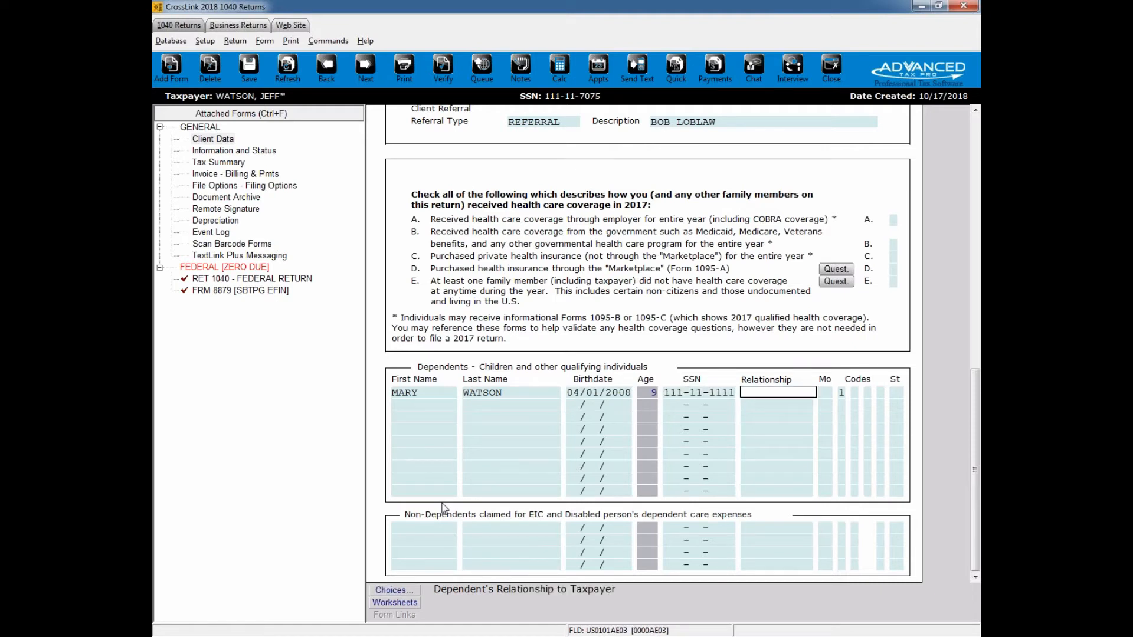
{"action": "type", "text": "DAUGHTER"}
Step: Set the dependent's relationship to DAUGHTER and the months lived with the taxpayer to 12
{"action": "key", "text": "Return"}
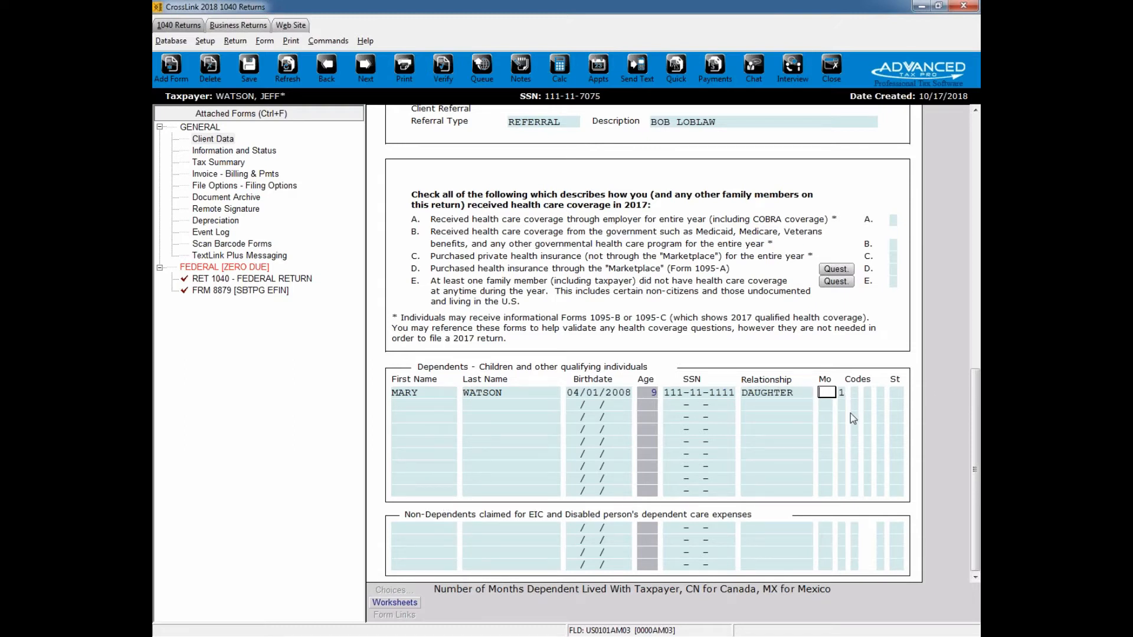
{"action": "key", "text": "Return"}
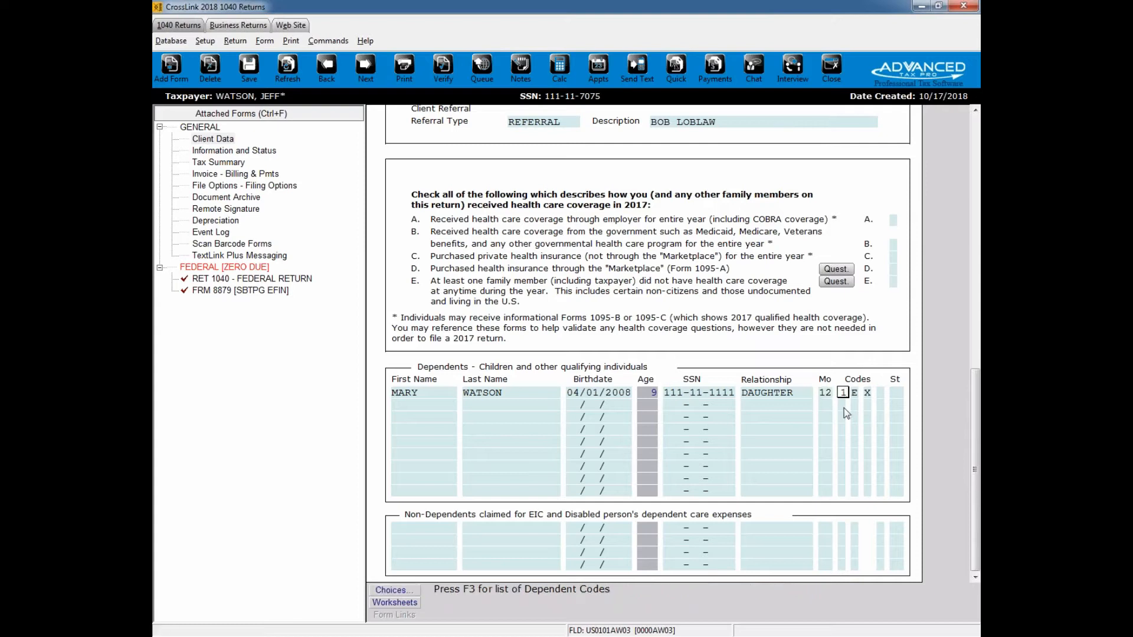
Step: Review the available exemption claim status codes for the dependent, keeping the current code
{"action": "left_click", "coordinate": [395, 590]}
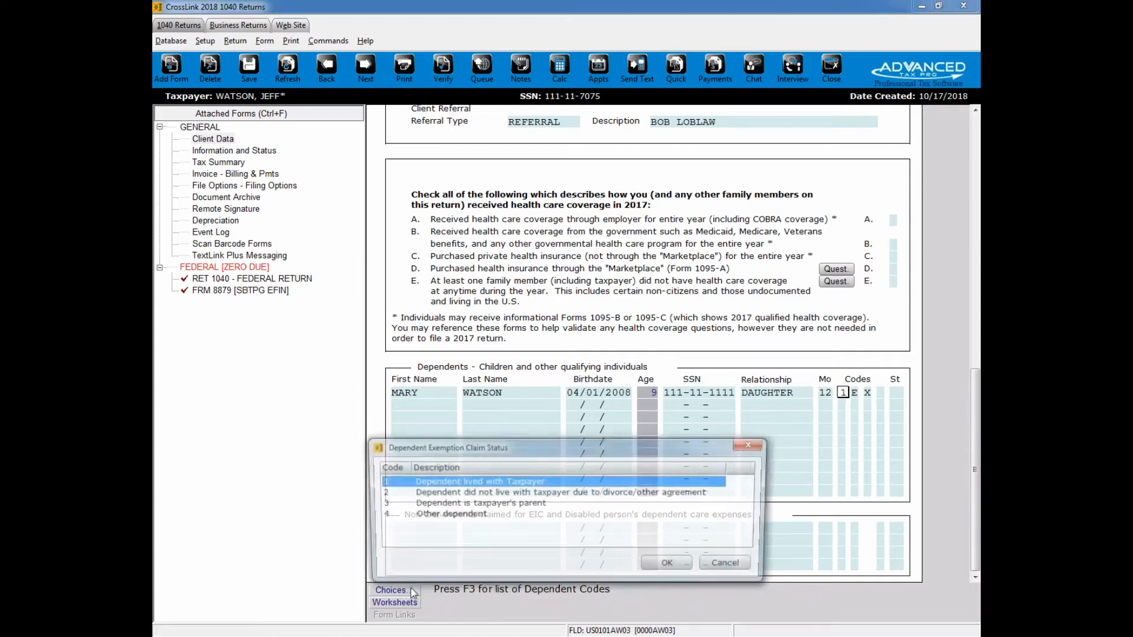
{"action": "left_click", "coordinate": [752, 443]}
{"action": "key", "text": "Return"}
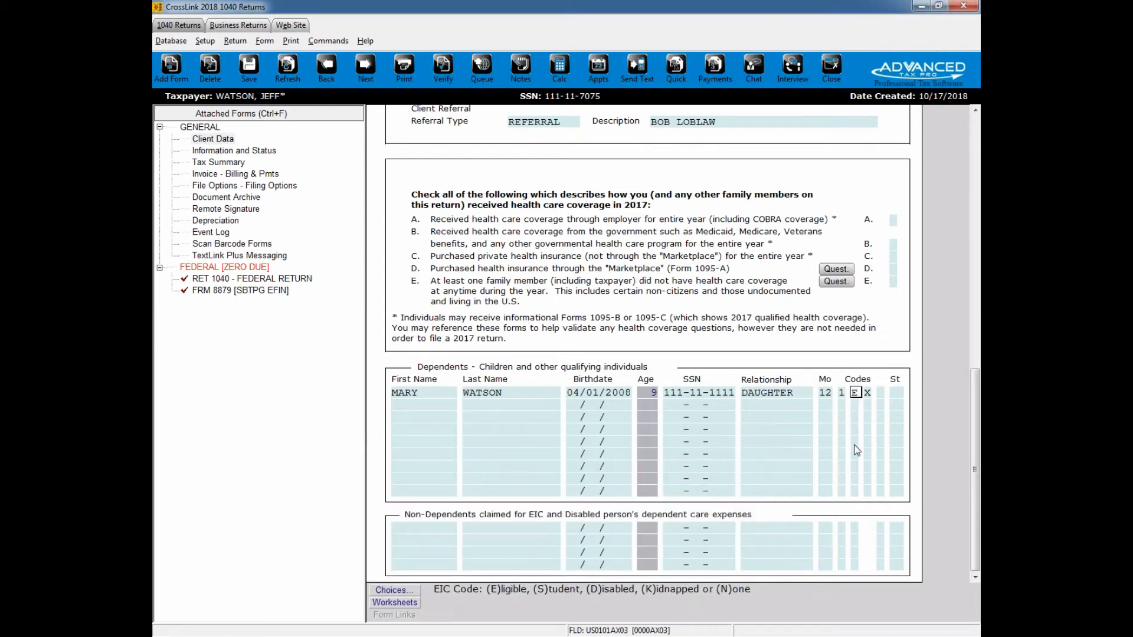
Step: Flag the dependent with X for Form 2441 dependent care
{"action": "left_click", "coordinate": [870, 393]}
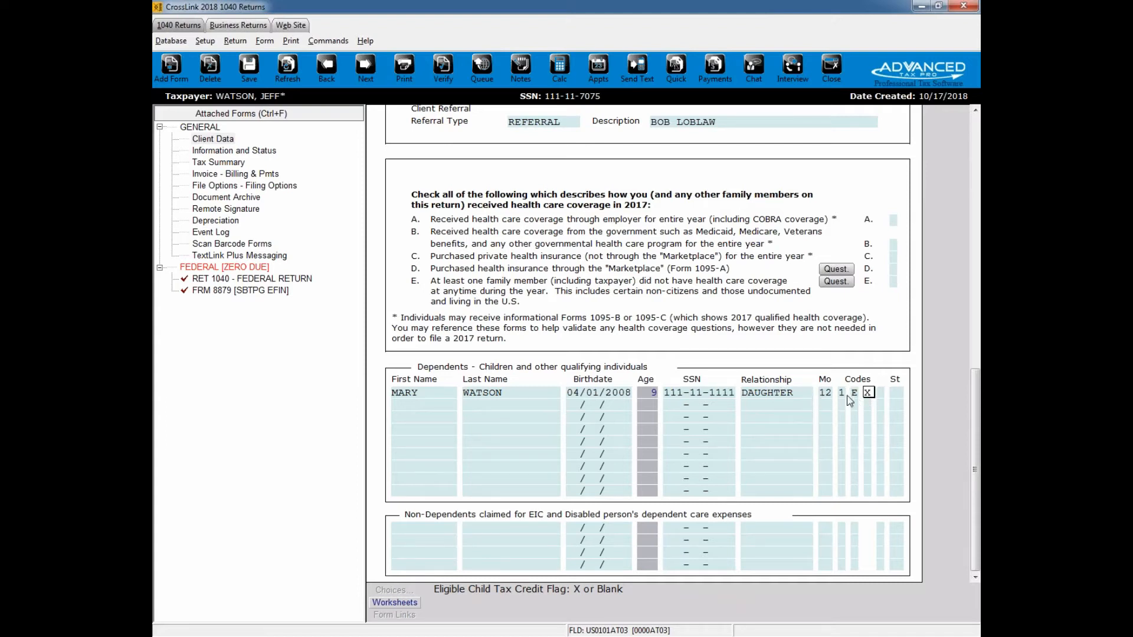
{"action": "left_click", "coordinate": [881, 394]}
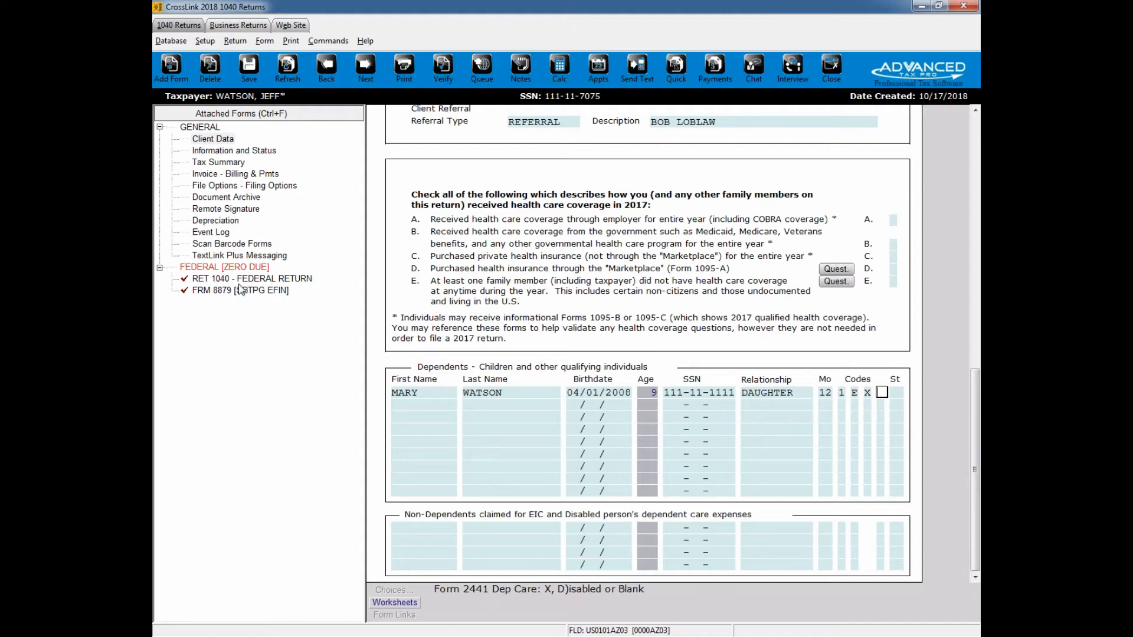
{"action": "type", "text": "X"}
{"action": "key", "text": "Tab"}
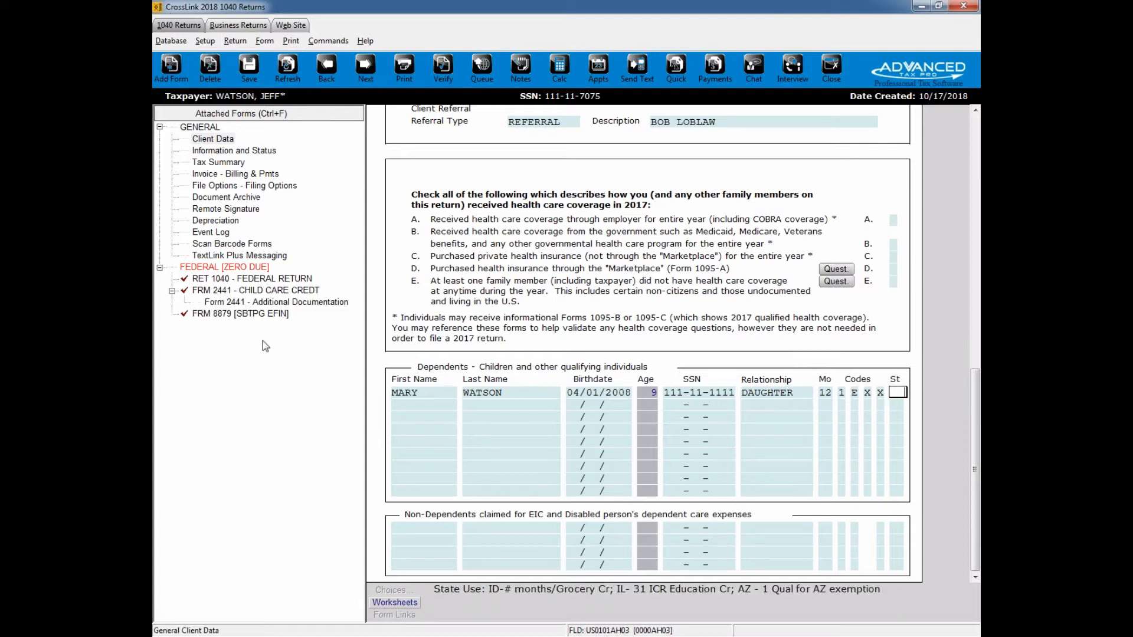
Step: Point out the Form 2441 entries among the attached forms and go back to the start of the Client Data form
{"action": "left_click", "coordinate": [252, 304]}
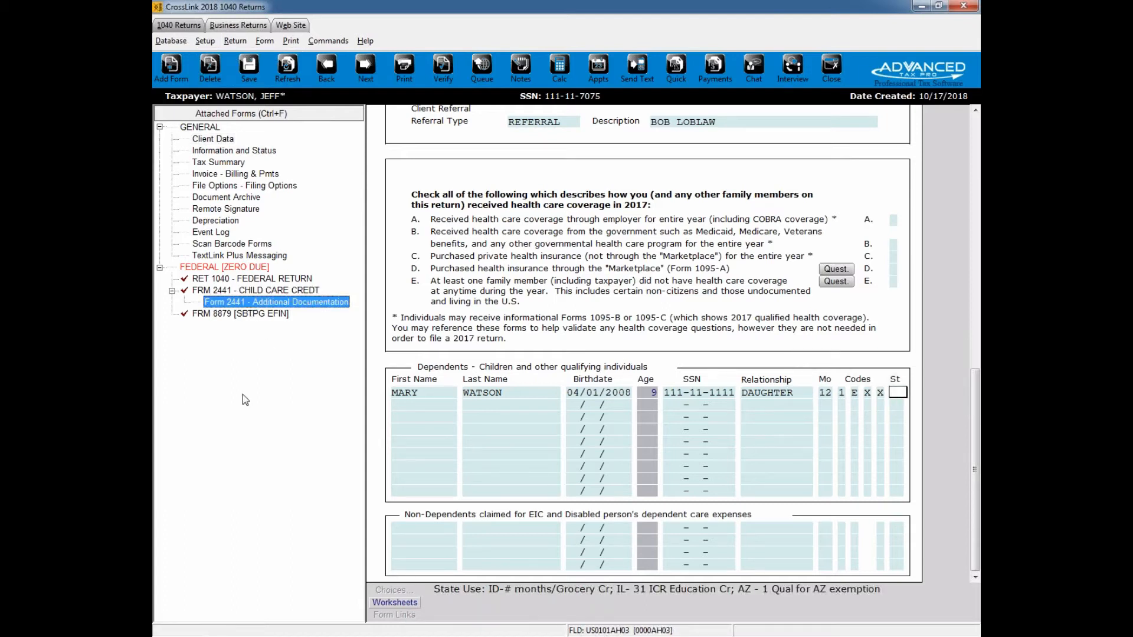
{"action": "left_click", "coordinate": [273, 290]}
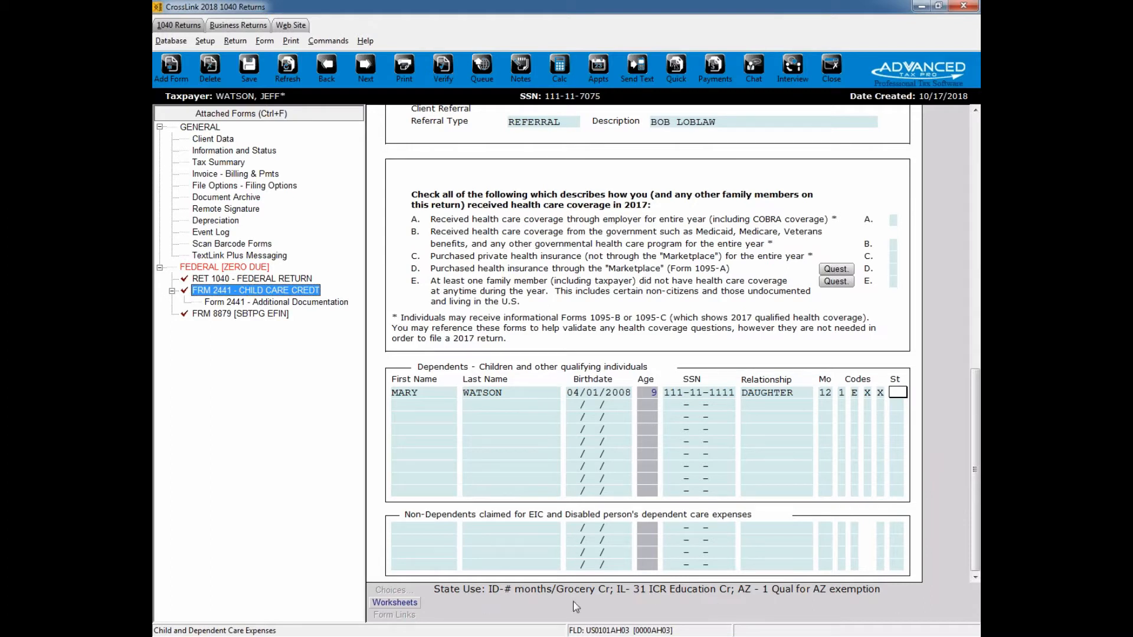
{"action": "scroll", "coordinate": [976, 439], "scroll_direction": "up", "scroll_amount": 1}
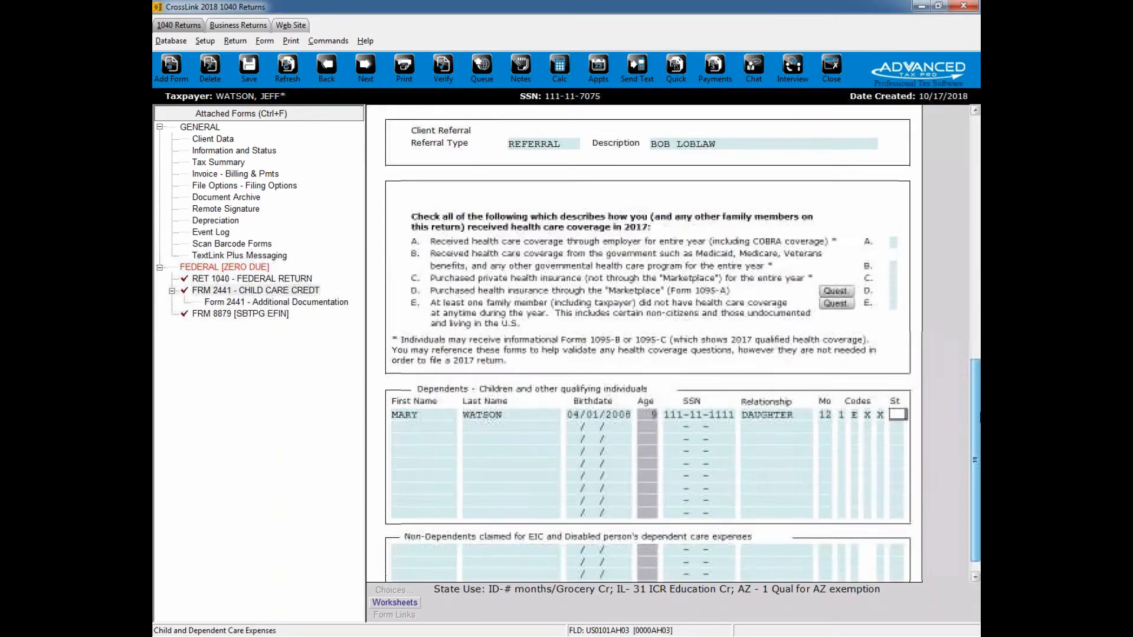
{"action": "left_click_drag", "start_coordinate": [980, 414], "coordinate": [976, 171]}
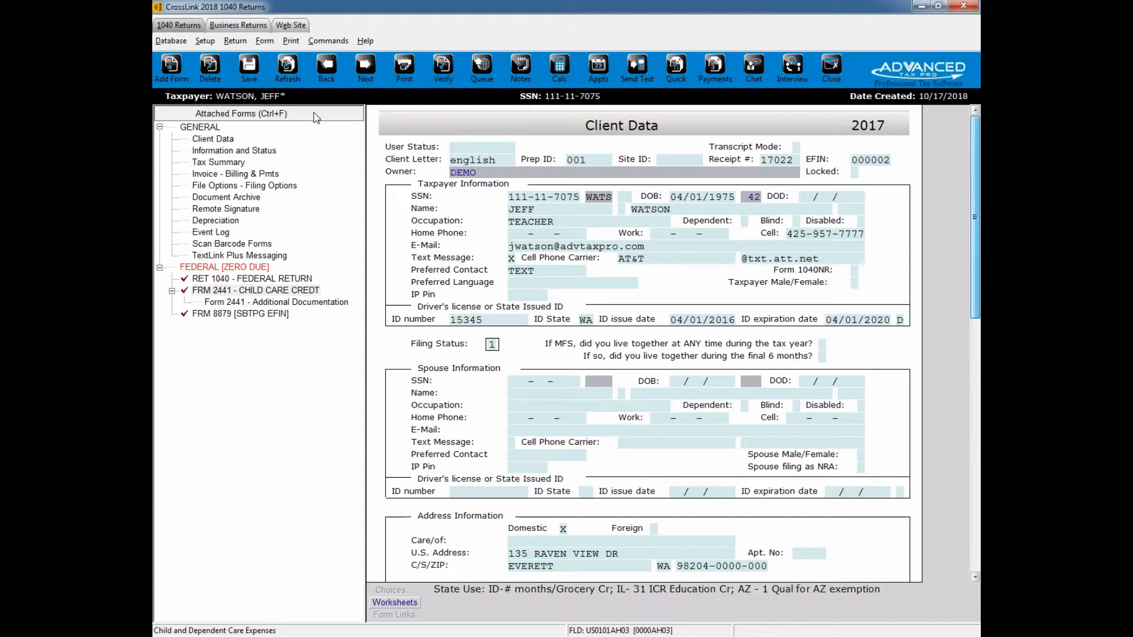
Step: Open the list of all forms and schedules and look up Schedule C among the federal forms
{"action": "left_click", "coordinate": [174, 83]}
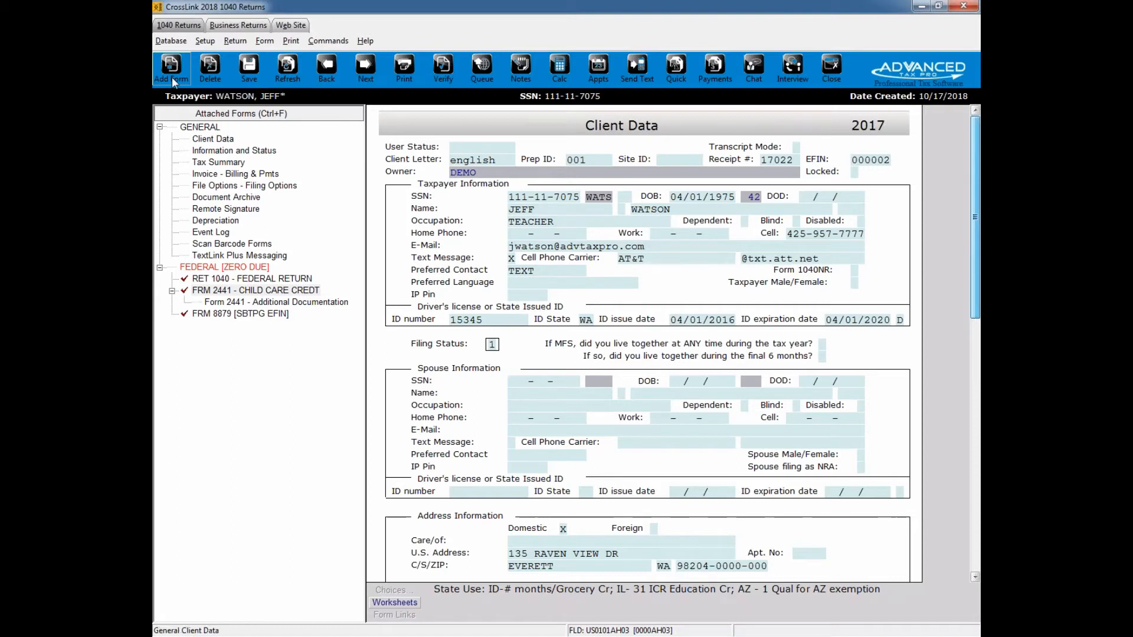
{"action": "left_click_drag", "start_coordinate": [488, 226], "coordinate": [514, 183]}
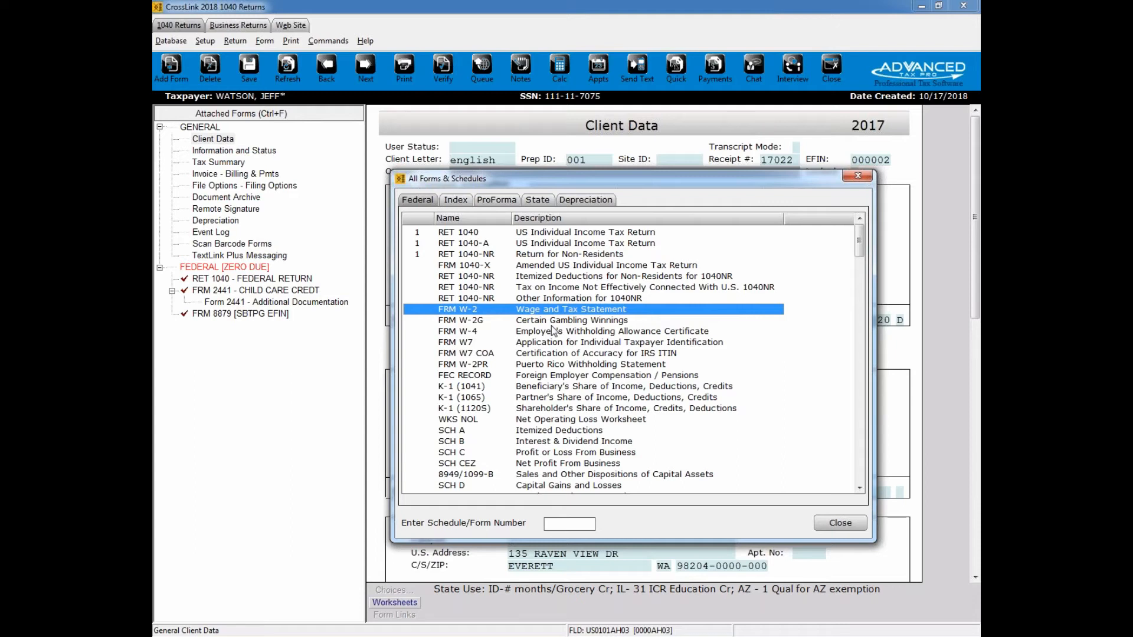
{"action": "type", "text": "c"}
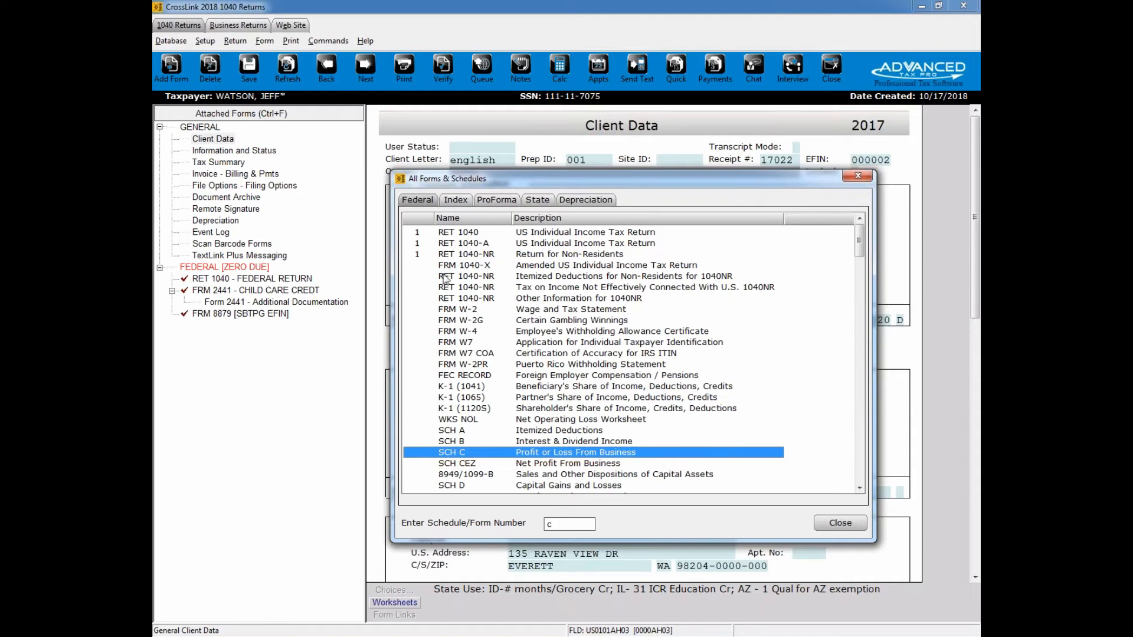
Step: Search the forms index by topic for "chil" and for "unio", and clear the search text
{"action": "left_click", "coordinate": [456, 201]}
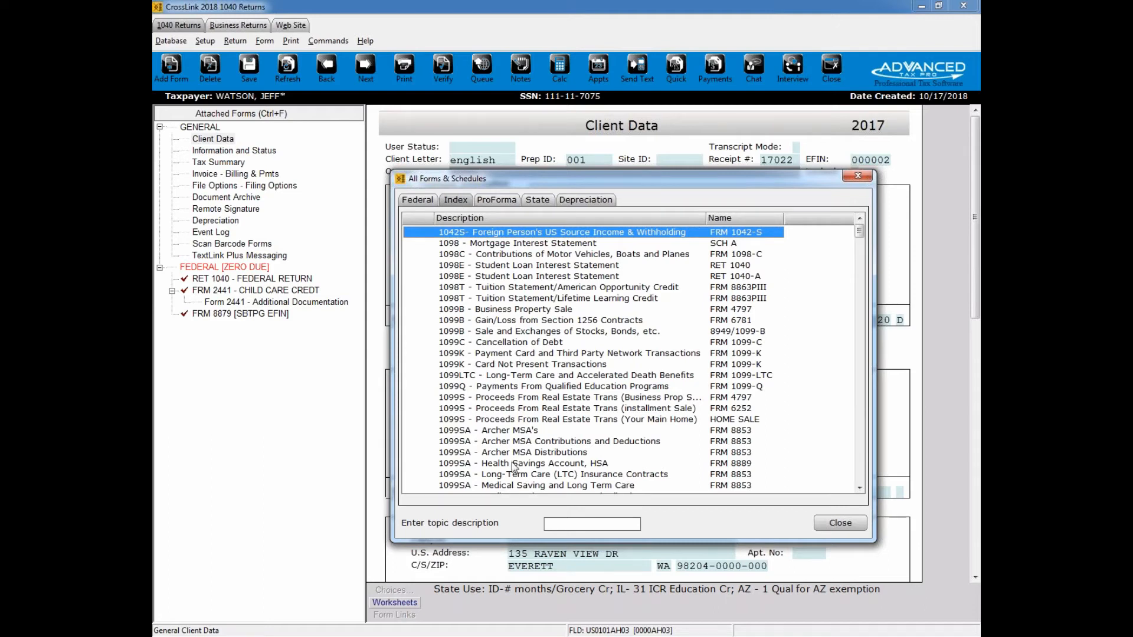
{"action": "type", "text": "chil"}
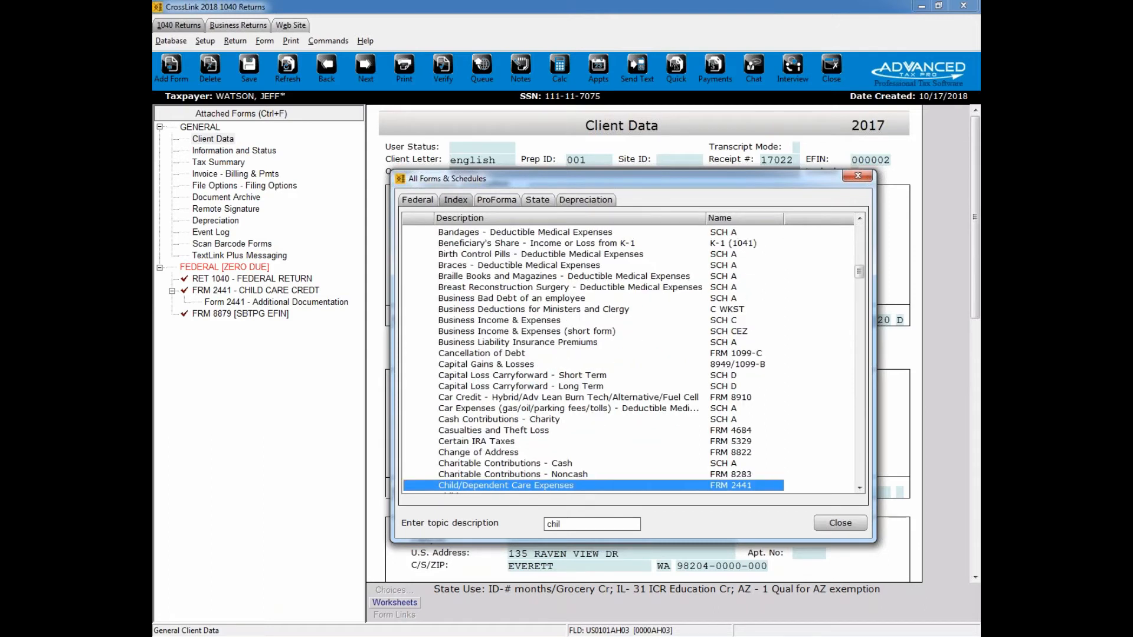
{"action": "key", "text": "BackSpace"}
{"action": "key", "text": "BackSpace"}
{"action": "key", "text": "BackSpace"}
{"action": "type", "text": "unio"}
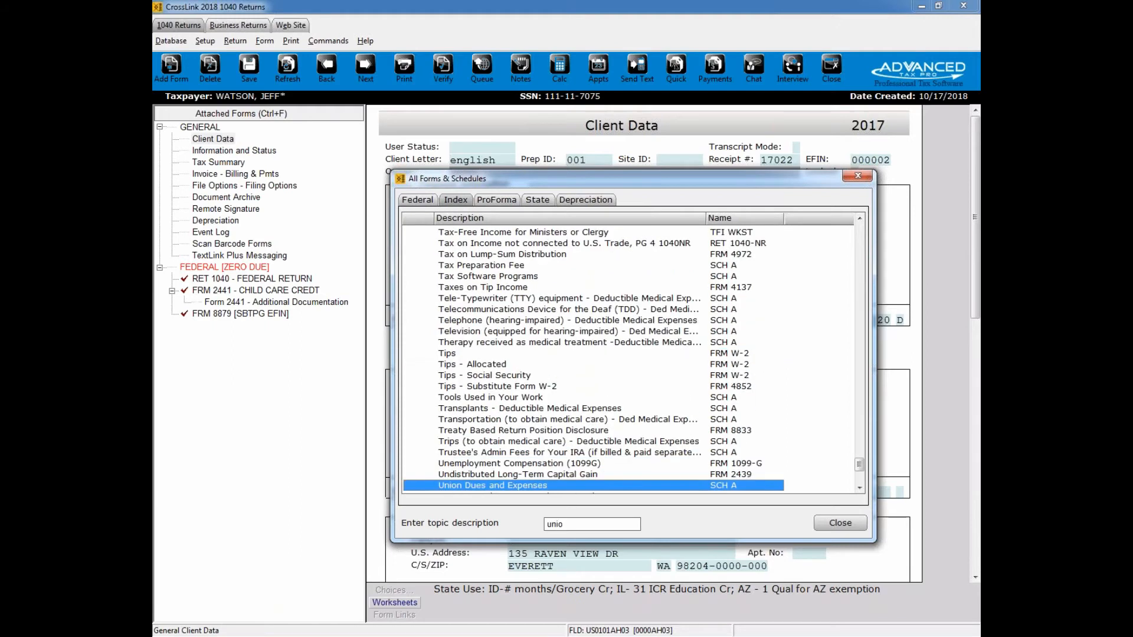
{"action": "key", "text": "BackSpace"}
{"action": "key", "text": "BackSpace"}
{"action": "key", "text": "BackSpace"}
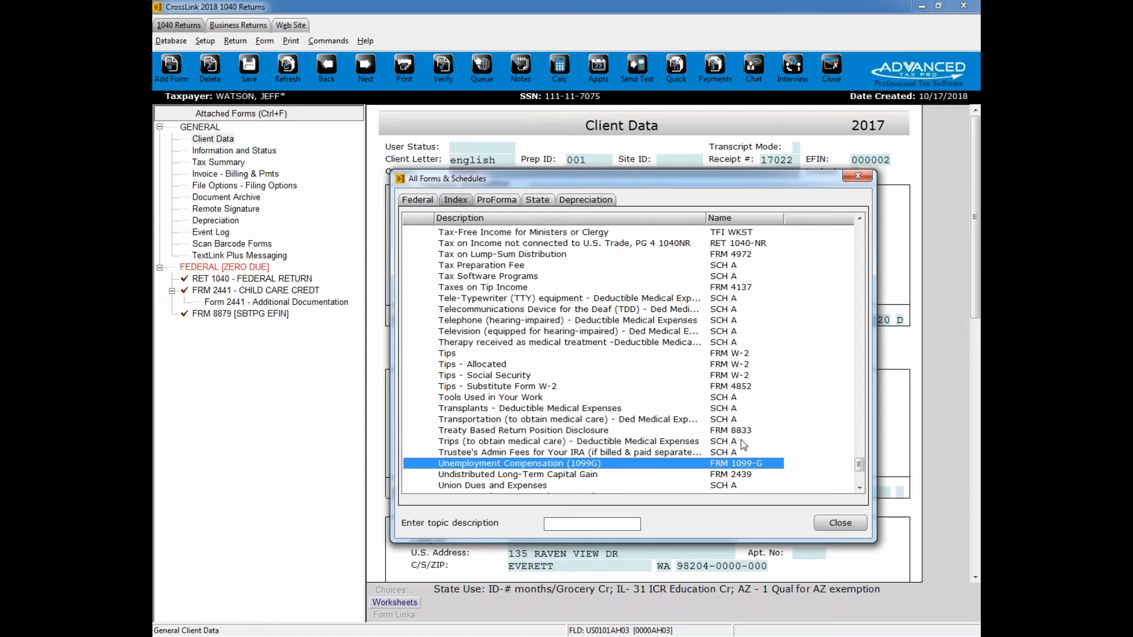
Step: Look through the available state forms for Alabama and for Georgia
{"action": "left_click", "coordinate": [538, 201]}
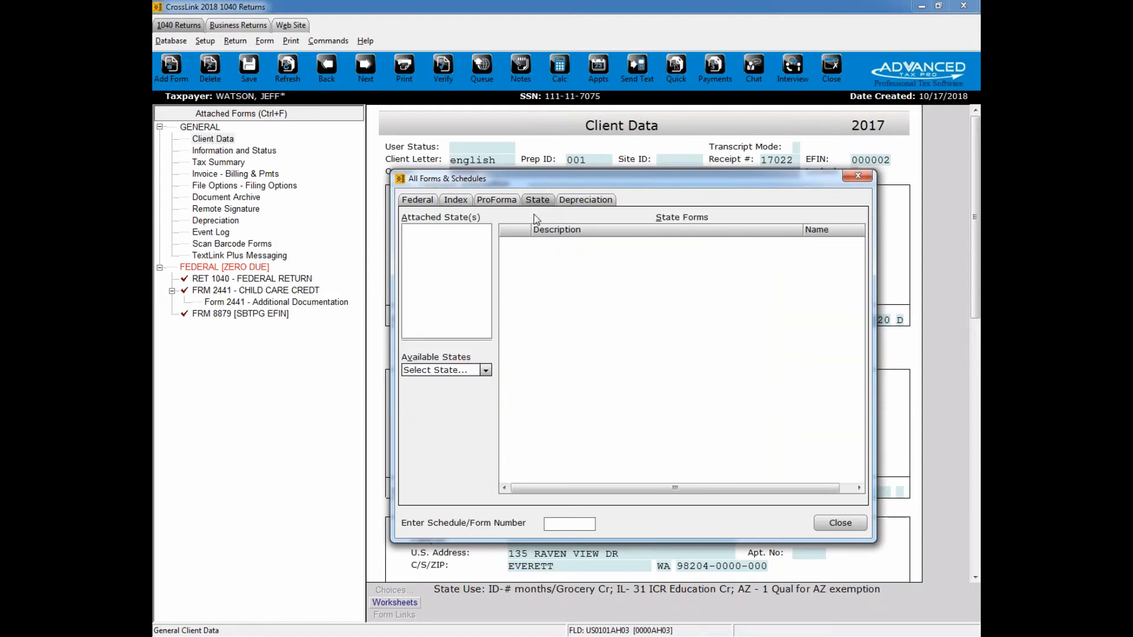
{"action": "left_click", "coordinate": [485, 370]}
{"action": "mouse_move", "coordinate": [488, 393]}
{"action": "left_mouse_down"}
{"action": "mouse_move", "coordinate": [487, 431]}
{"action": "mouse_move", "coordinate": [491, 386]}
{"action": "left_mouse_up"}
{"action": "left_click", "coordinate": [466, 393]}
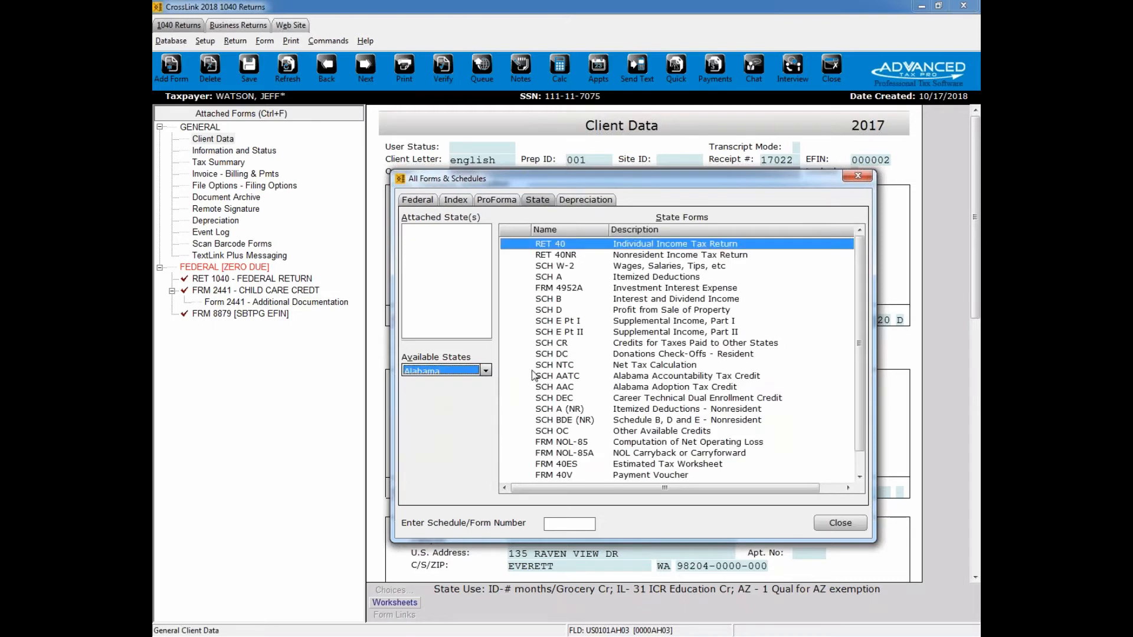
{"action": "left_click", "coordinate": [487, 372]}
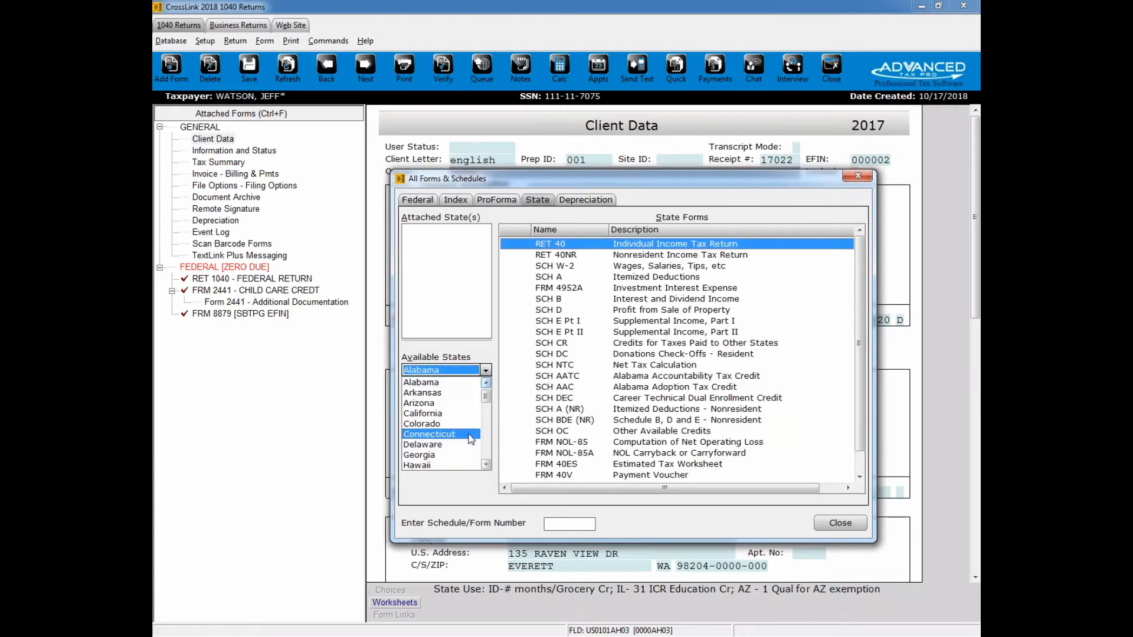
{"action": "left_click", "coordinate": [472, 455]}
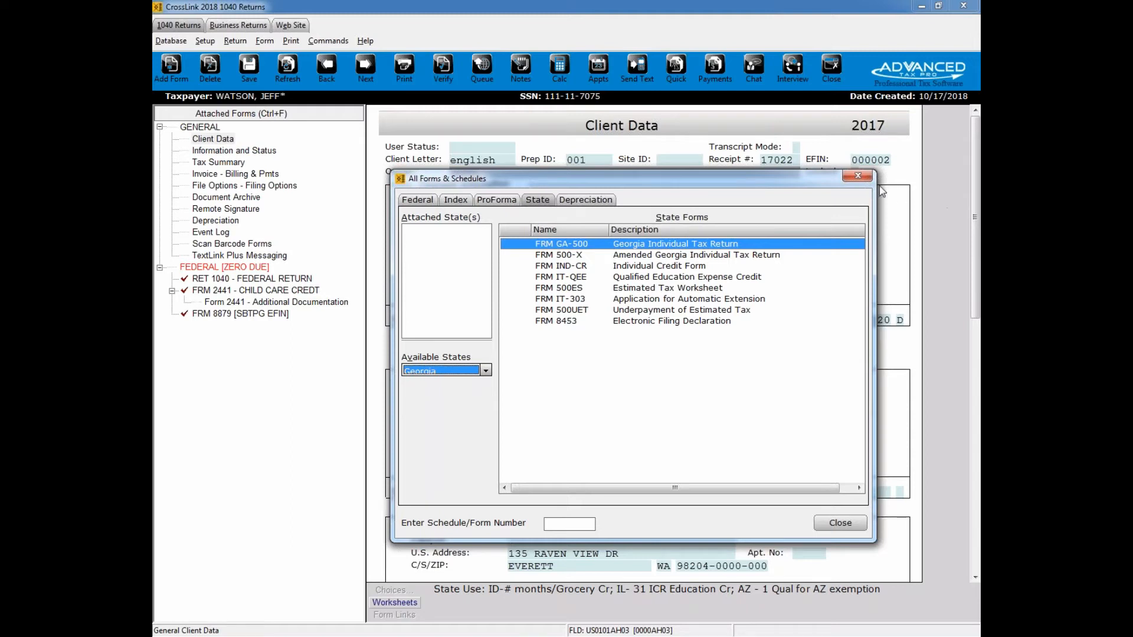
Step: Add a federal Form W-2 to the return and choose Maryland Transit Administration as the employer from the saved employers
{"action": "left_click", "coordinate": [420, 200]}
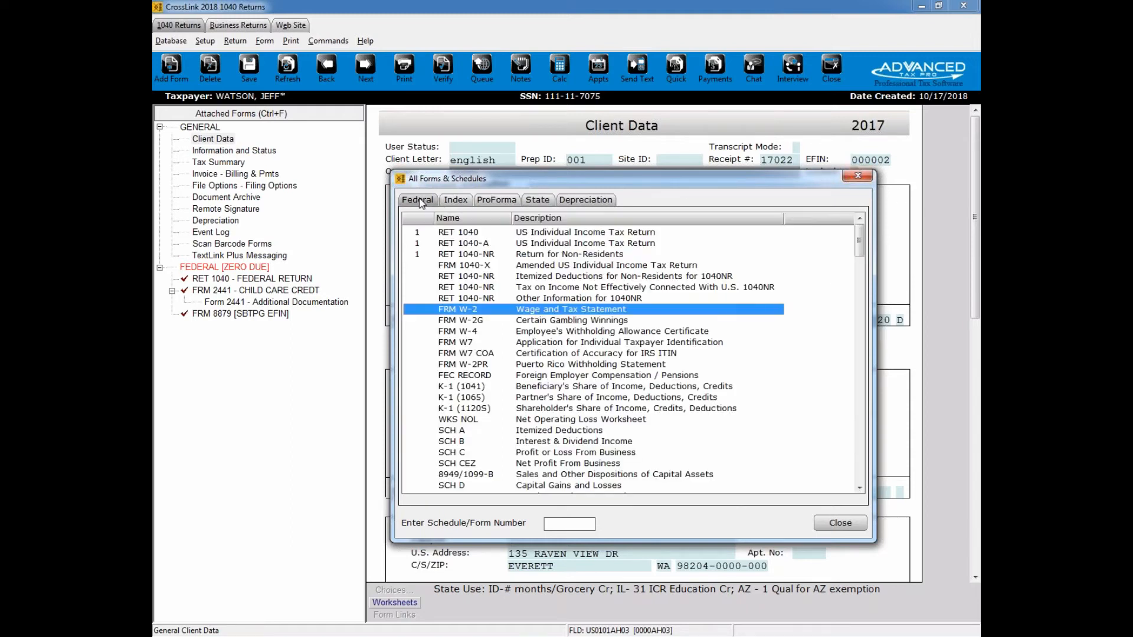
{"action": "double_click", "coordinate": [553, 310]}
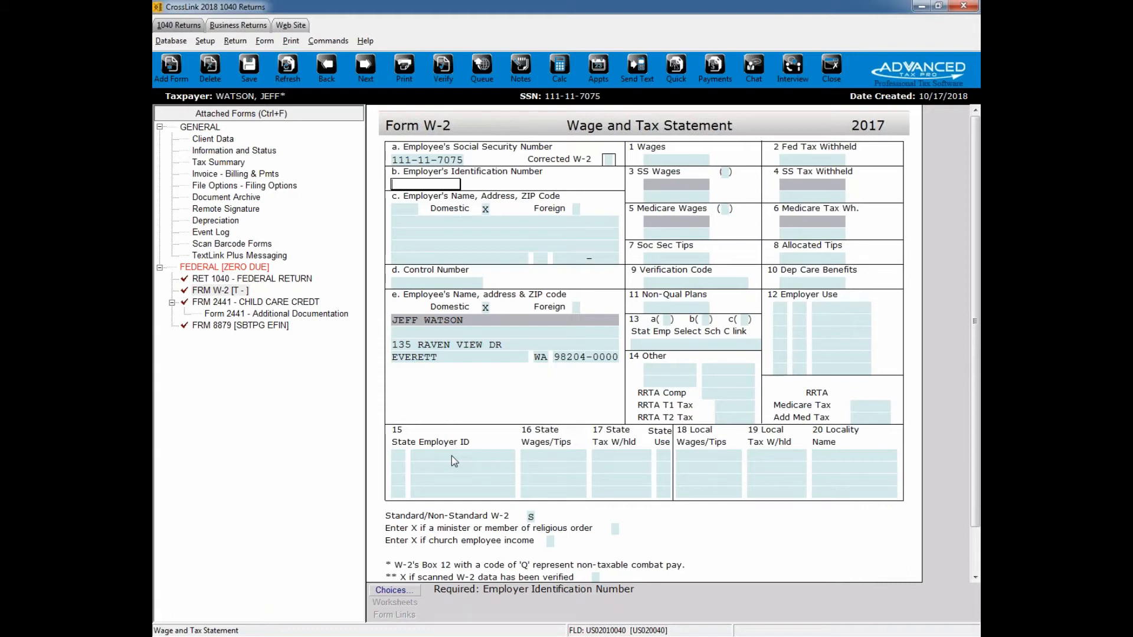
{"action": "left_click", "coordinate": [393, 591]}
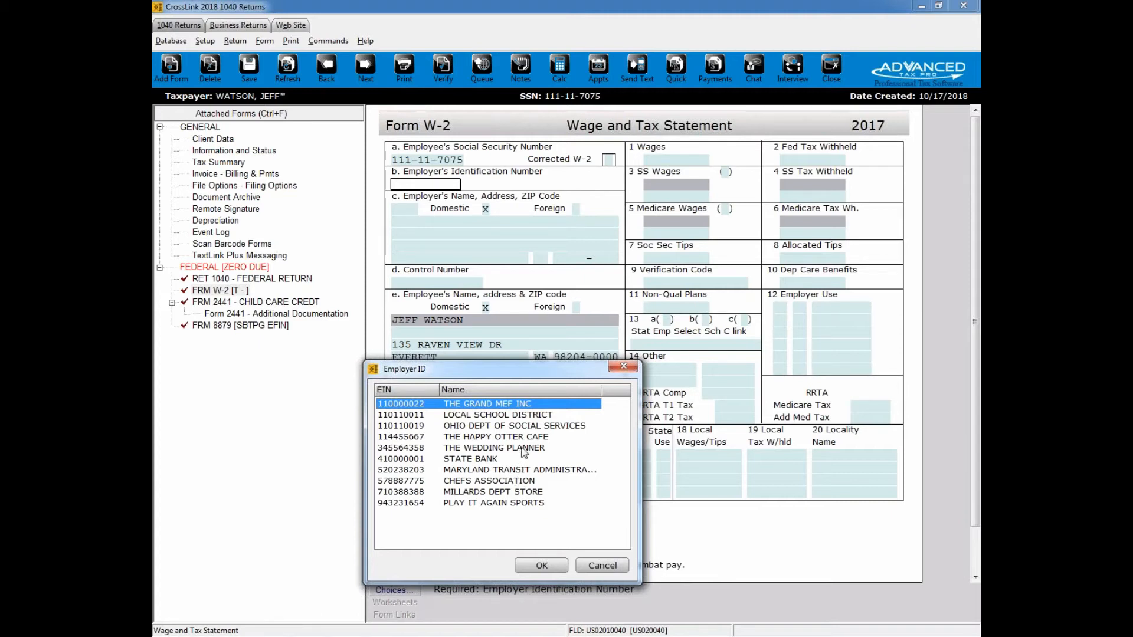
{"action": "double_click", "coordinate": [470, 469]}
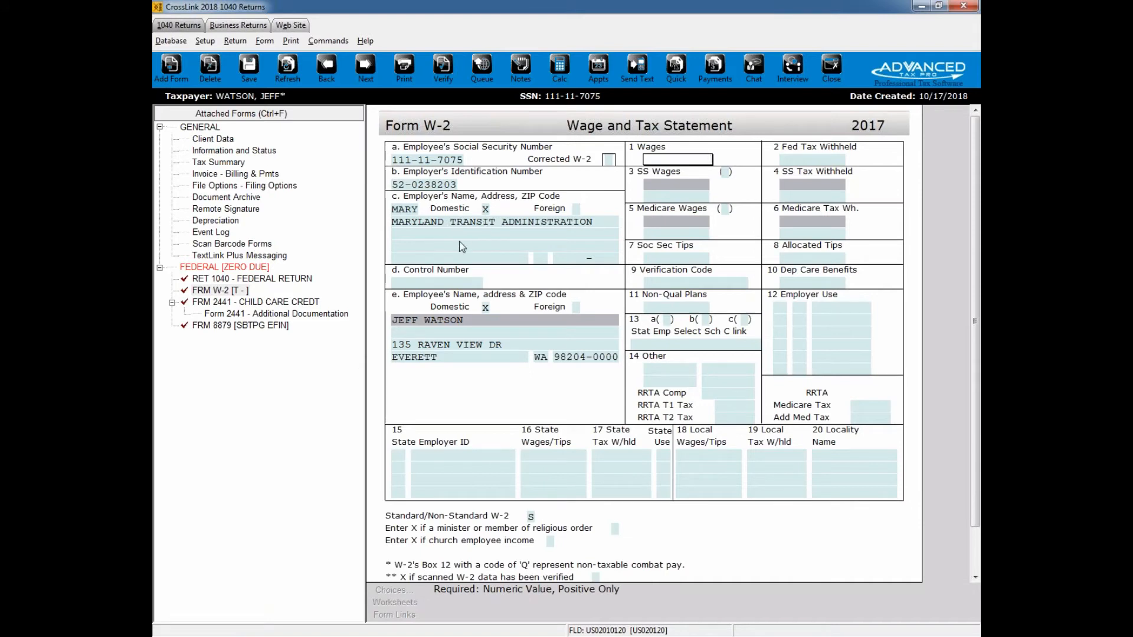
Step: Enter wages of 45,000 and federal tax withheld of 7,500 on the W-2, and refresh the return's calculations
{"action": "type", "text": "45000"}
{"action": "key", "text": "Return"}
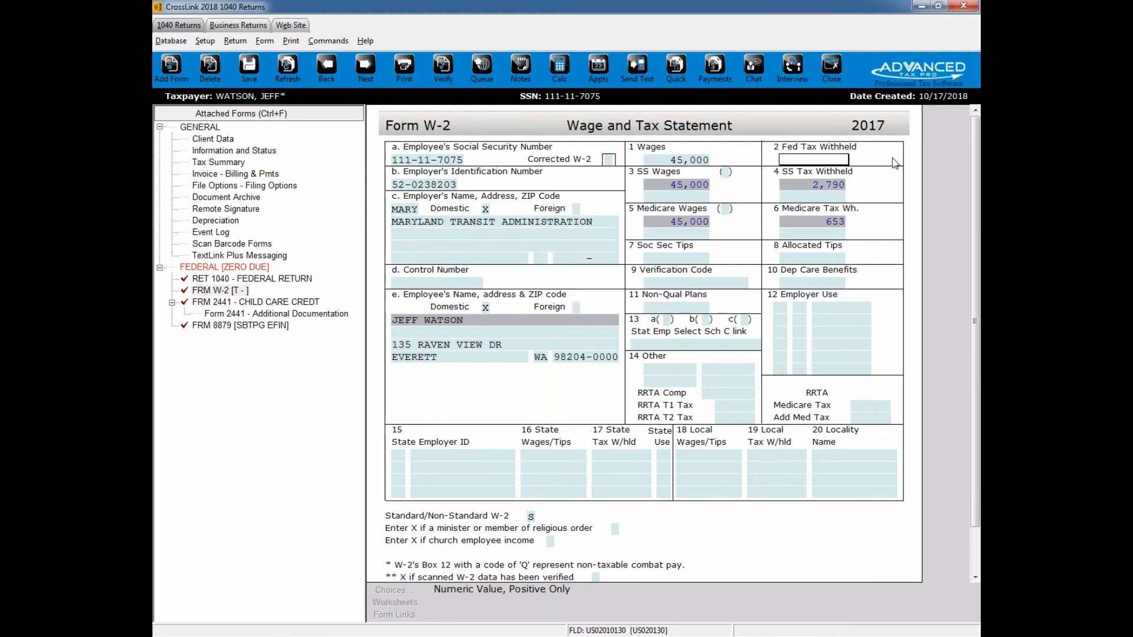
{"action": "type", "text": "500"}
{"action": "key", "text": "Tab"}
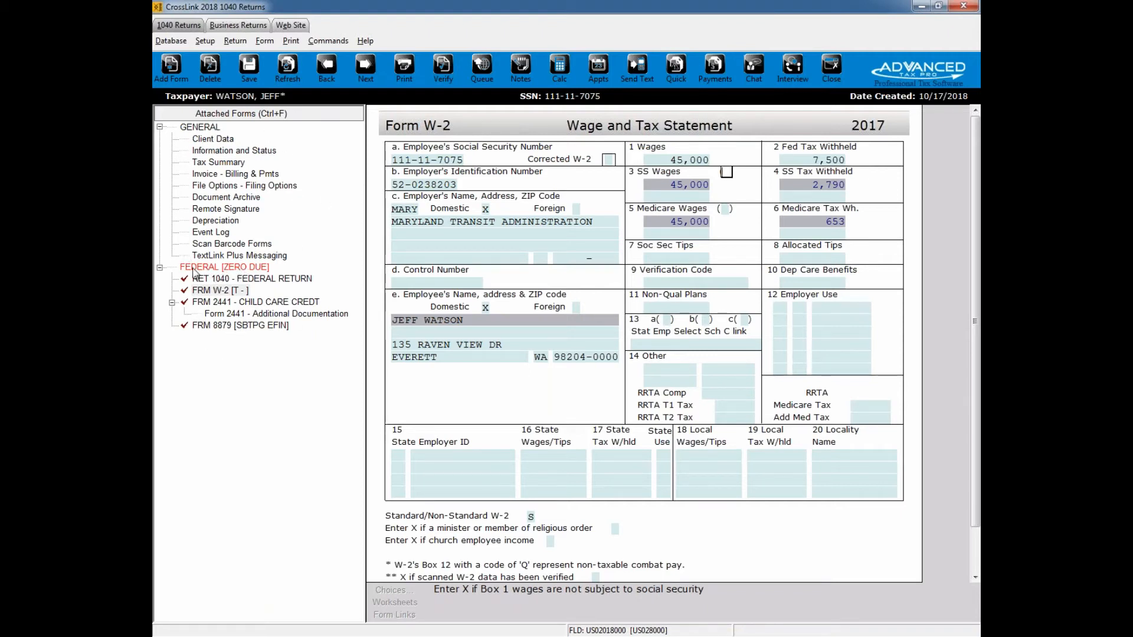
{"action": "left_click", "coordinate": [236, 269]}
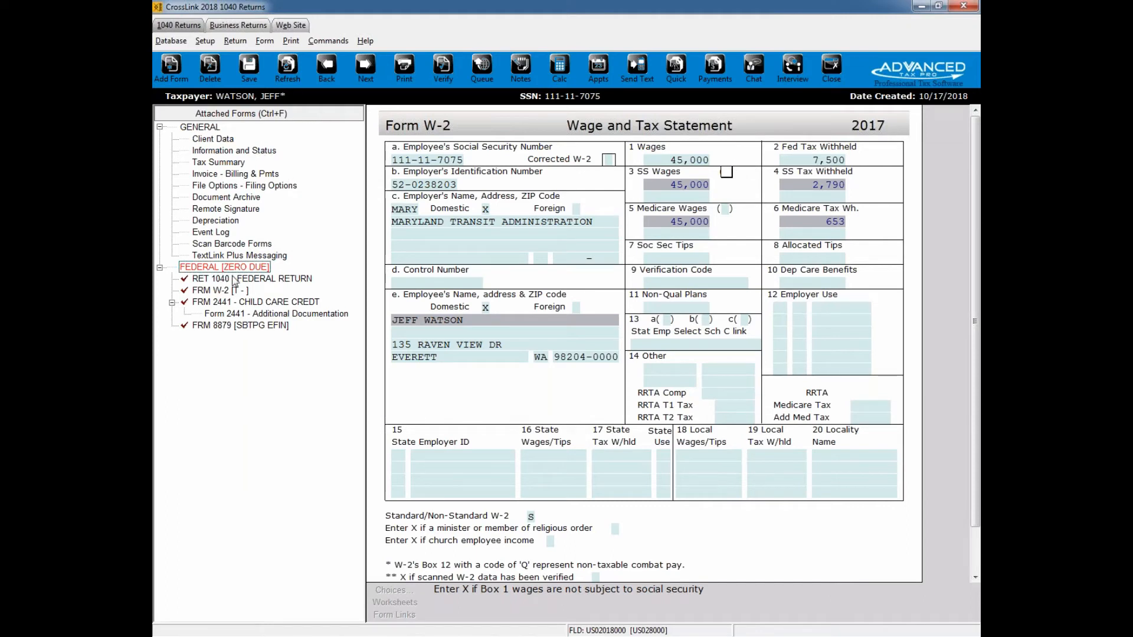
{"action": "left_click", "coordinate": [287, 68]}
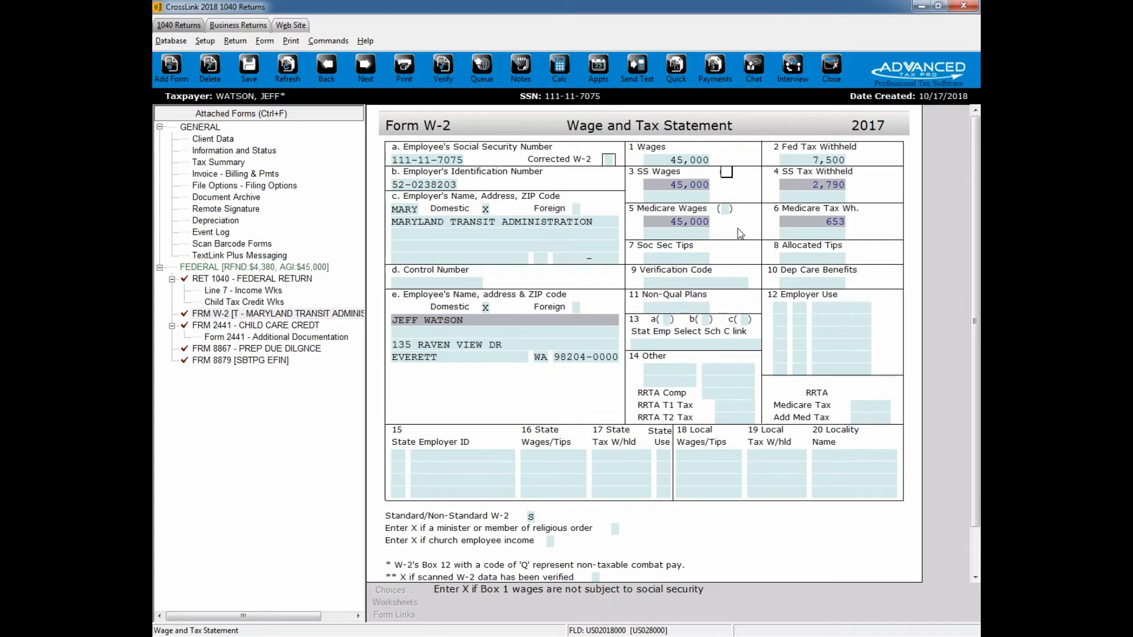
{"action": "scroll", "coordinate": [737, 229], "scroll_direction": "down", "scroll_amount": 2}
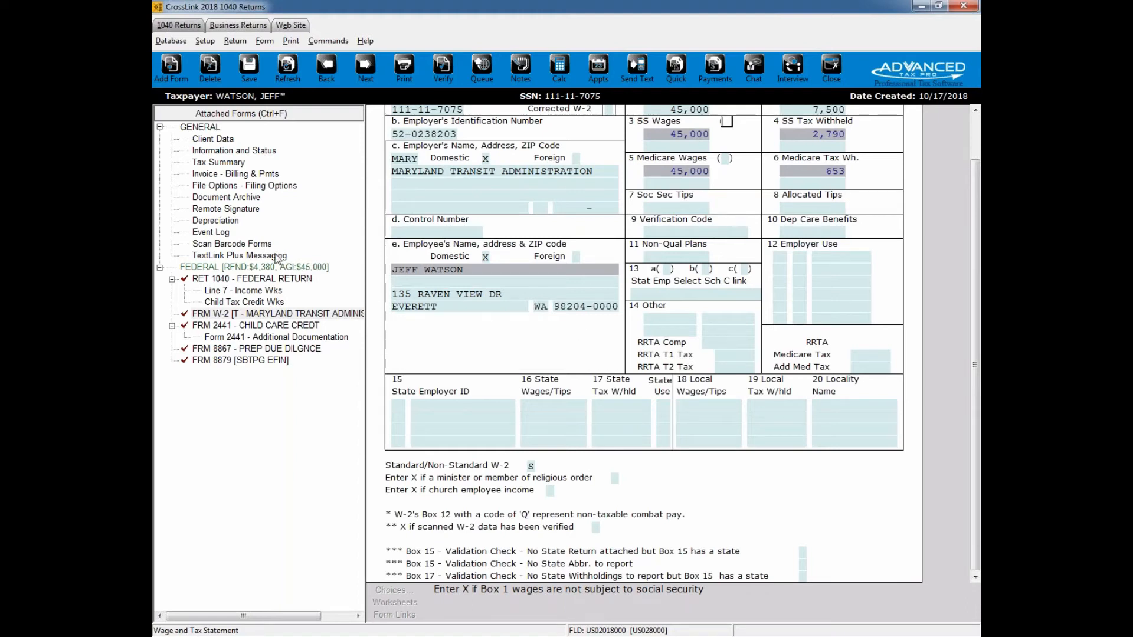
Step: Start scanning a document into the return's Document Archive with type Identification and description NYDL
{"action": "left_click", "coordinate": [247, 198]}
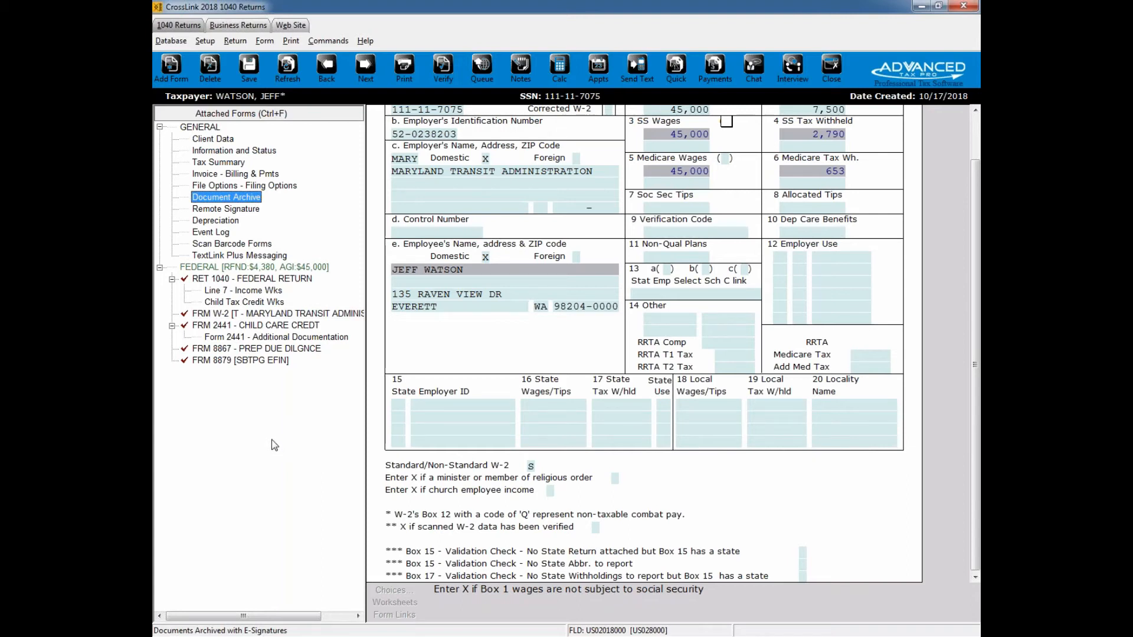
{"action": "double_click", "coordinate": [247, 198]}
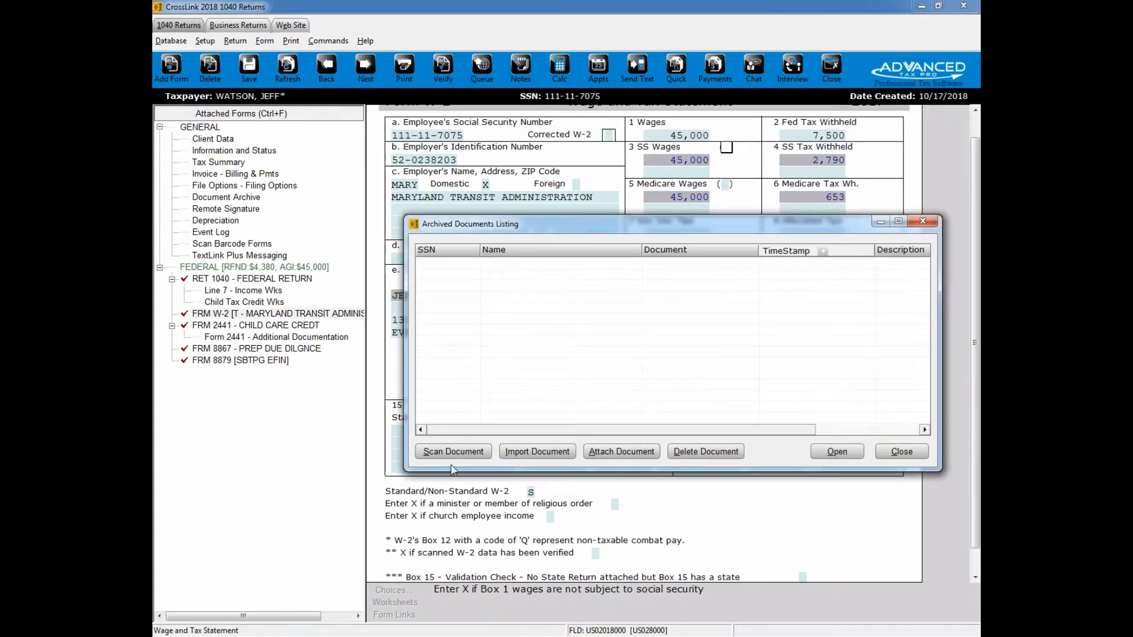
{"action": "left_click", "coordinate": [455, 452]}
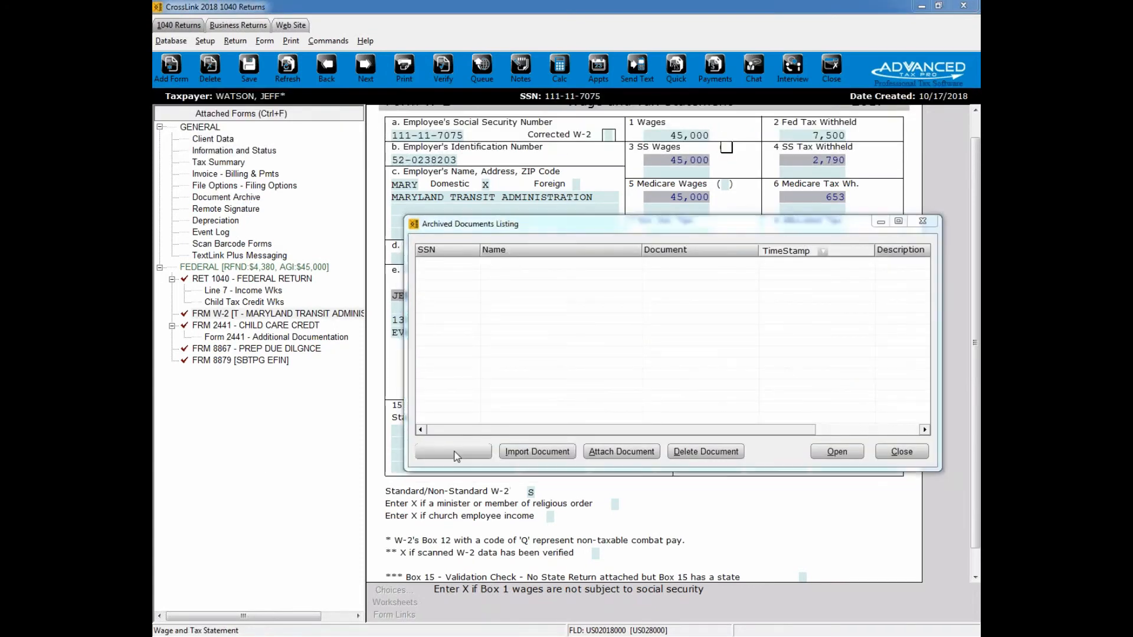
{"action": "left_click", "coordinate": [256, 609]}
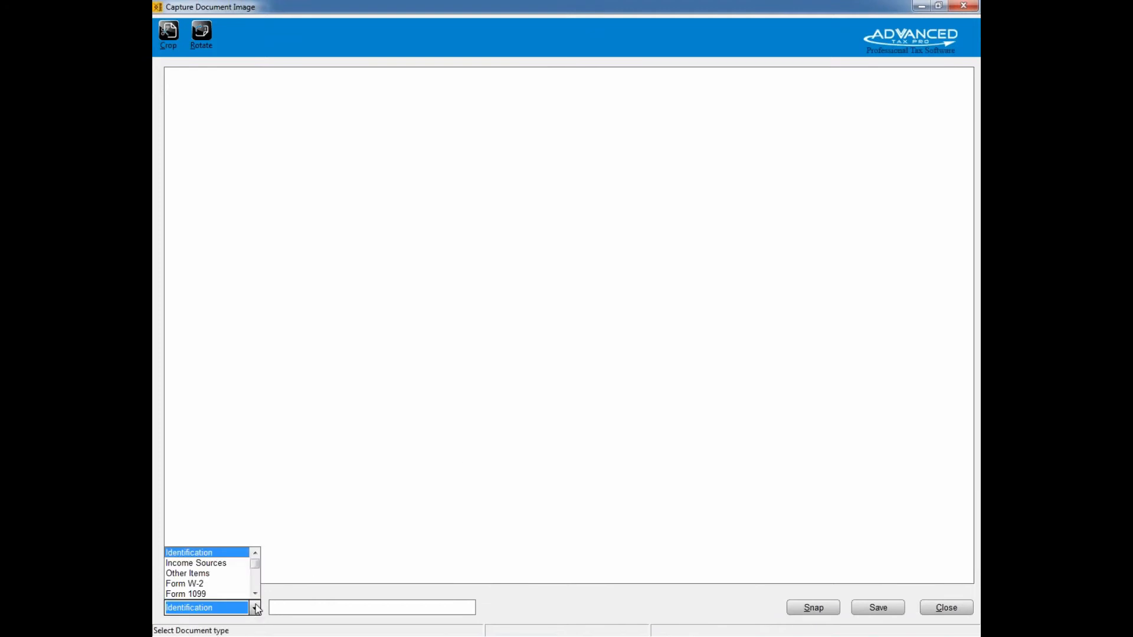
{"action": "left_click", "coordinate": [208, 553]}
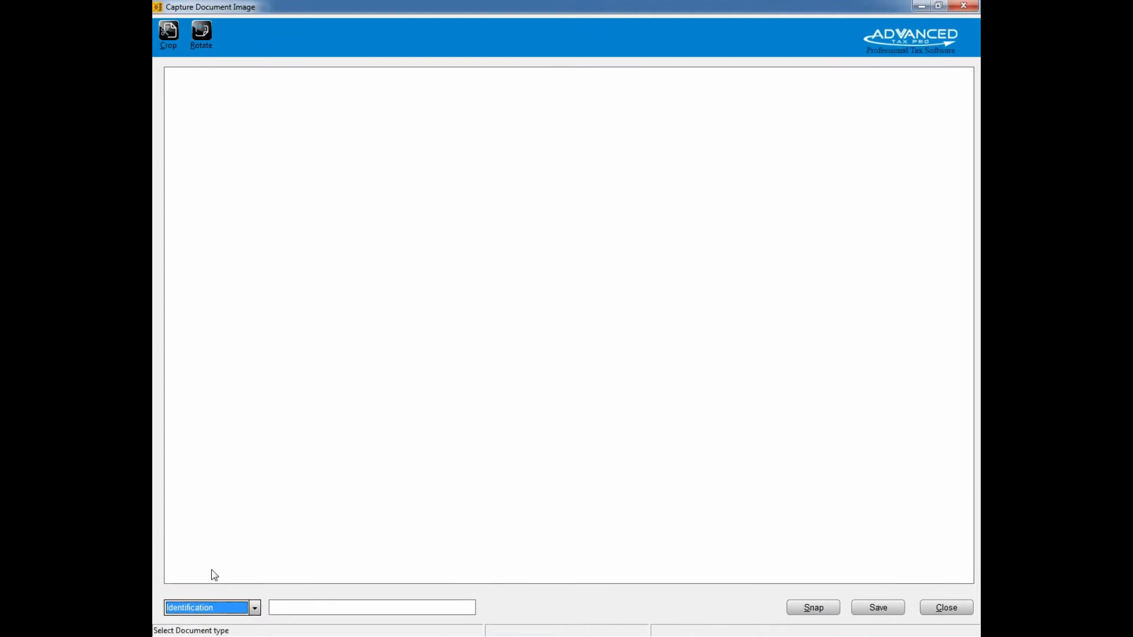
{"action": "left_click", "coordinate": [313, 611]}
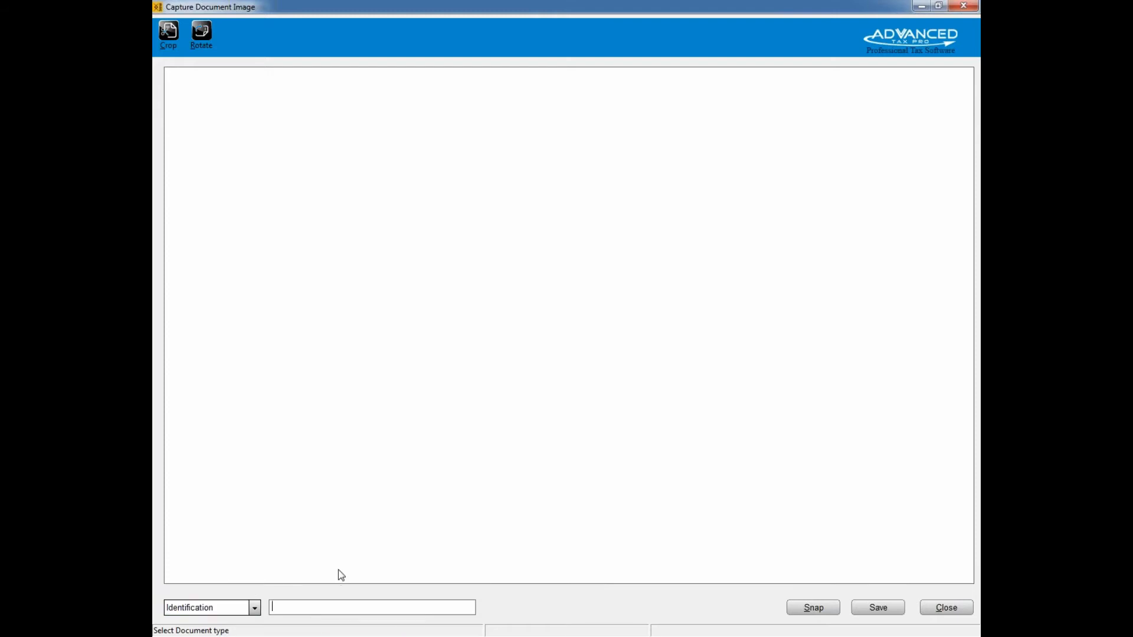
{"action": "type", "text": "NYDL"}
Step: Capture the driver license image, save it to the archive and close the capture window
{"action": "left_click", "coordinate": [812, 613]}
{"action": "left_click_drag", "start_coordinate": [970, 330], "coordinate": [936, 505]}
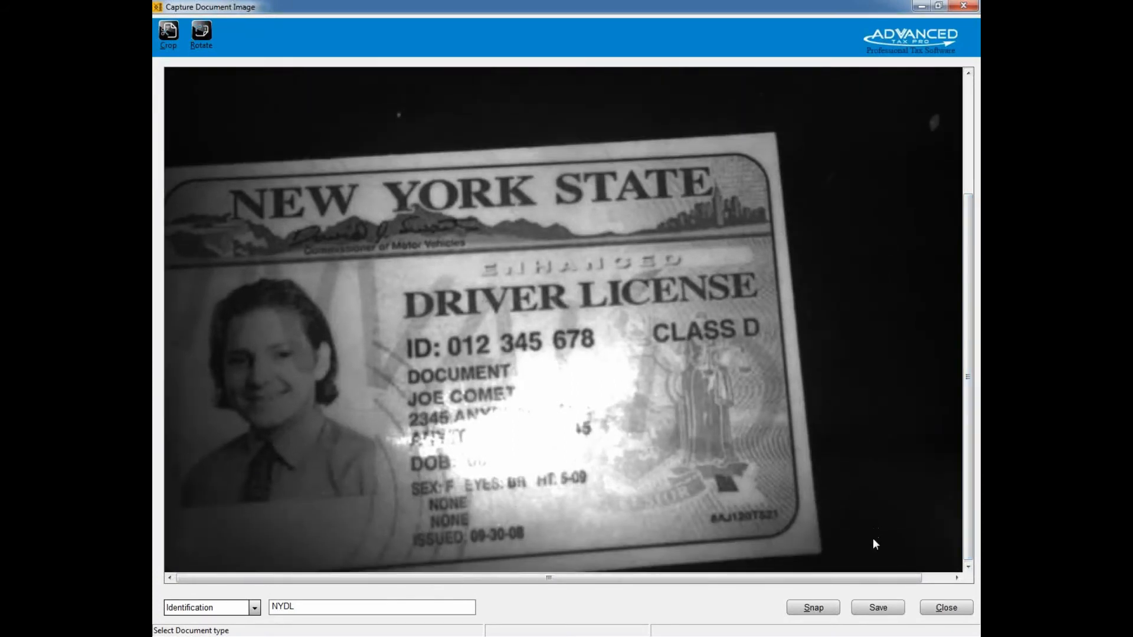
{"action": "left_click", "coordinate": [866, 614]}
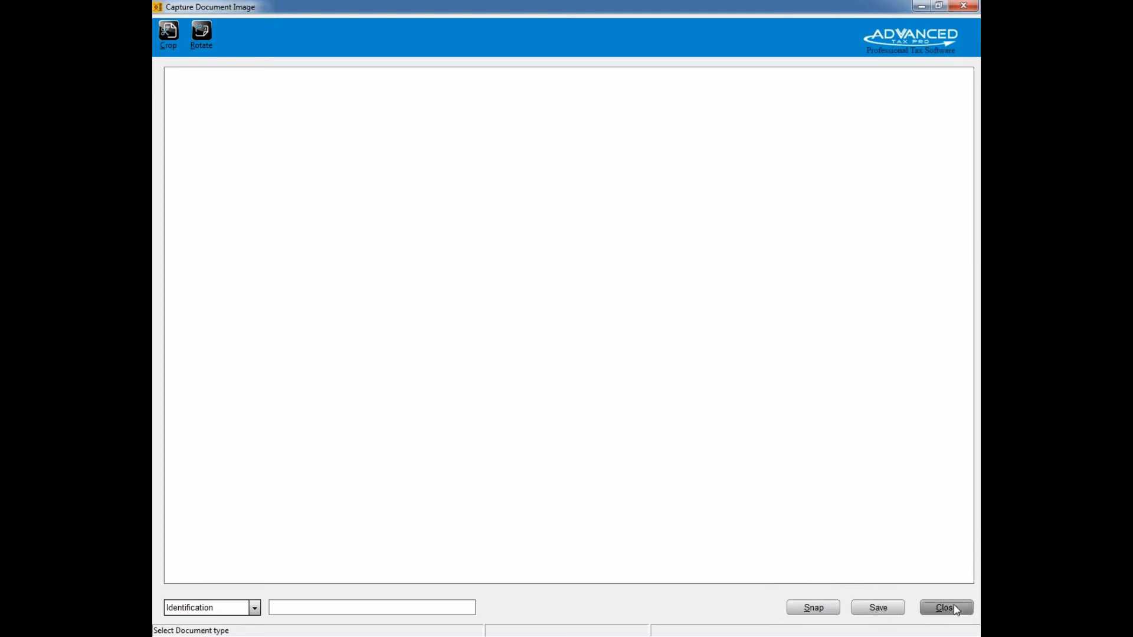
{"action": "left_click", "coordinate": [947, 608]}
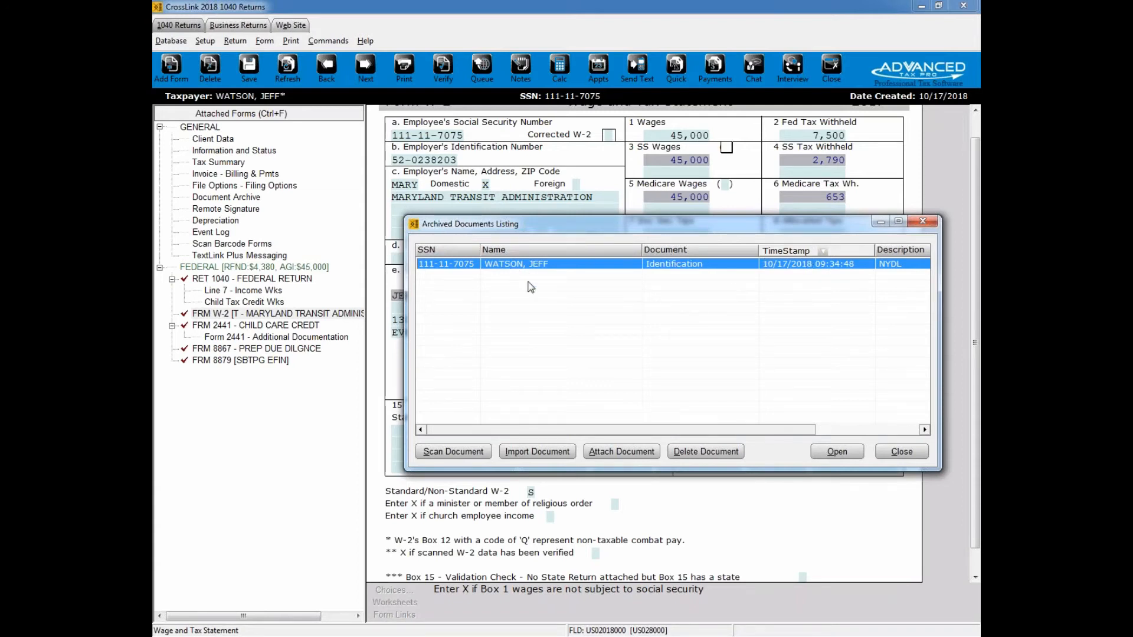
Step: Look at the Document Import options without importing anything, and leave the archived documents listing
{"action": "left_click", "coordinate": [532, 453]}
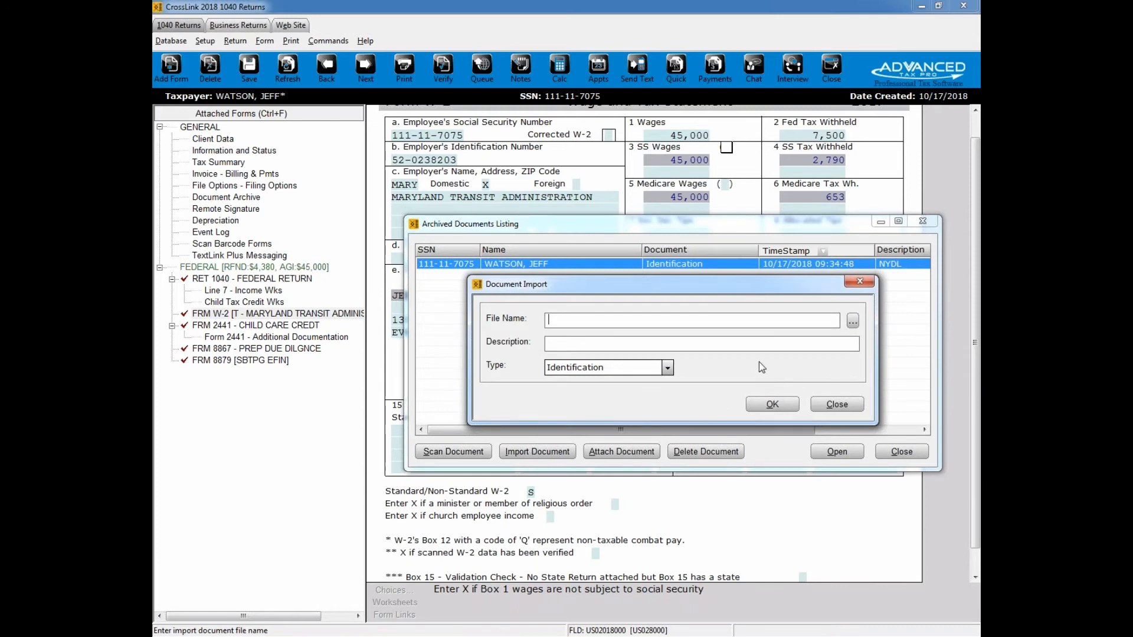
{"action": "left_click", "coordinate": [837, 405]}
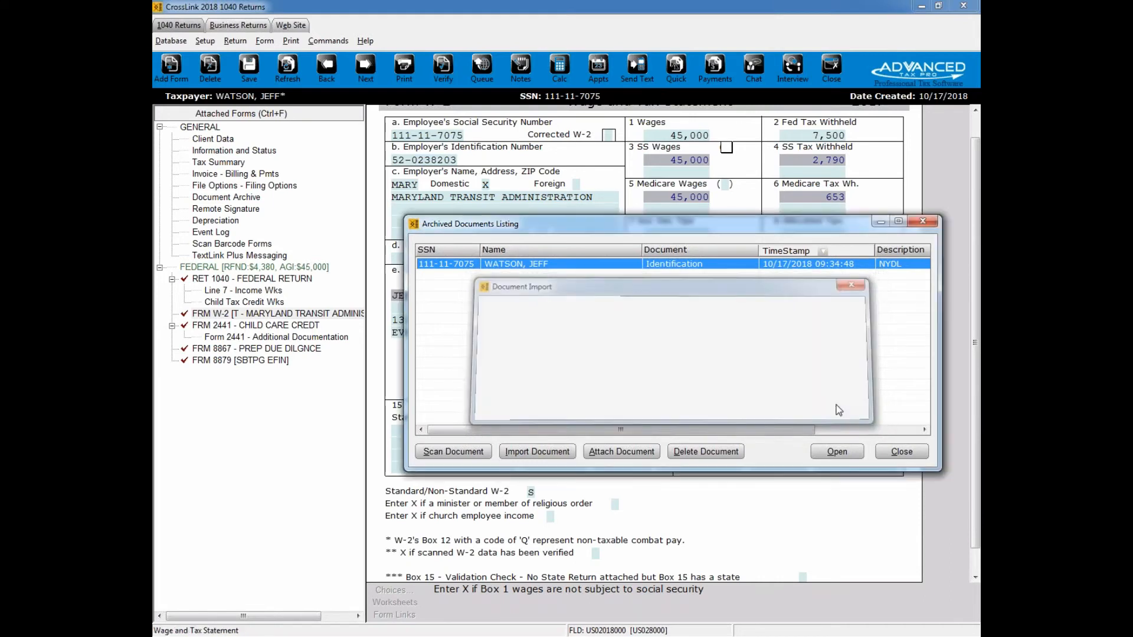
{"action": "left_click", "coordinate": [902, 454]}
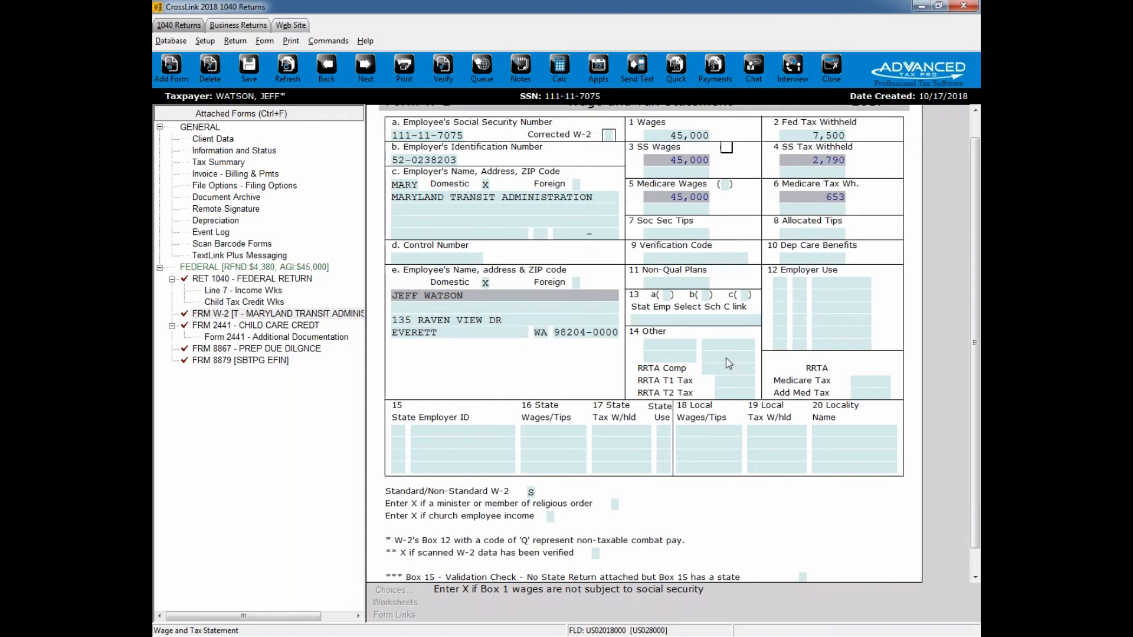
Step: Verify the return and review the listed errors, including those for Form 2441 and Form 8867
{"action": "left_click", "coordinate": [444, 68]}
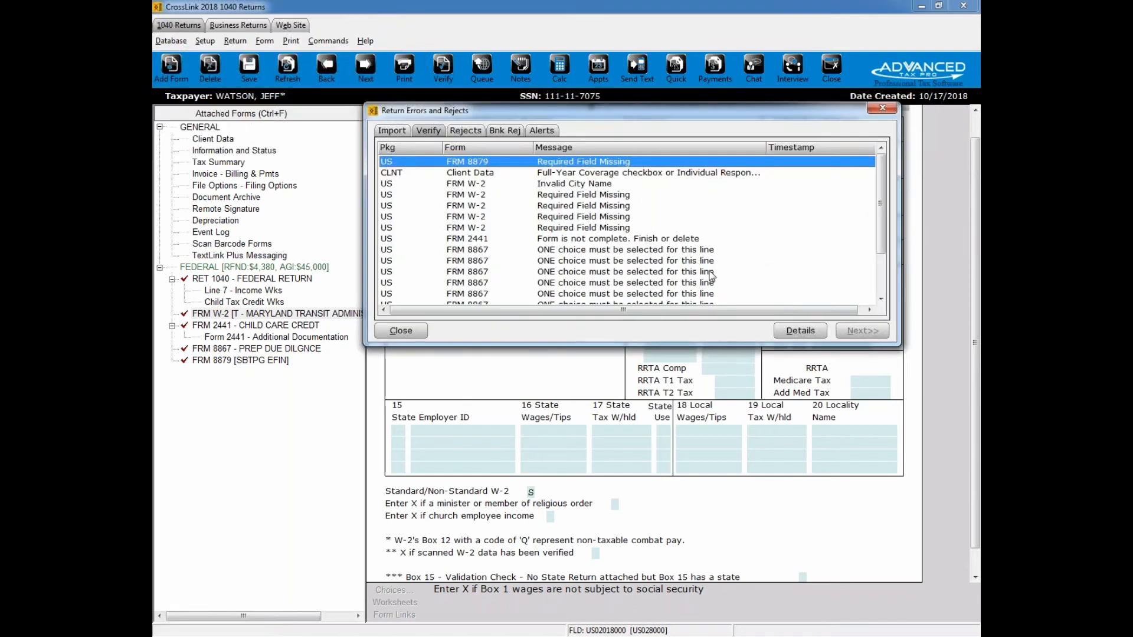
{"action": "left_click_drag", "start_coordinate": [880, 234], "coordinate": [887, 273]}
{"action": "left_click", "coordinate": [604, 196]}
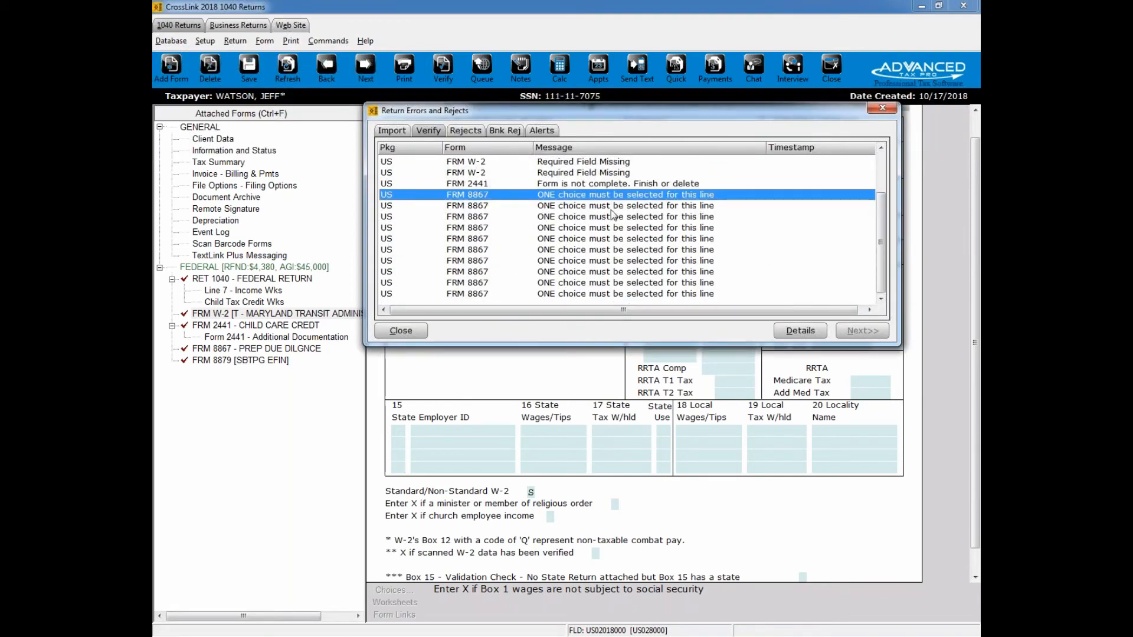
{"action": "scroll", "coordinate": [592, 212], "scroll_direction": "up", "scroll_amount": 1}
{"action": "left_click", "coordinate": [585, 217]}
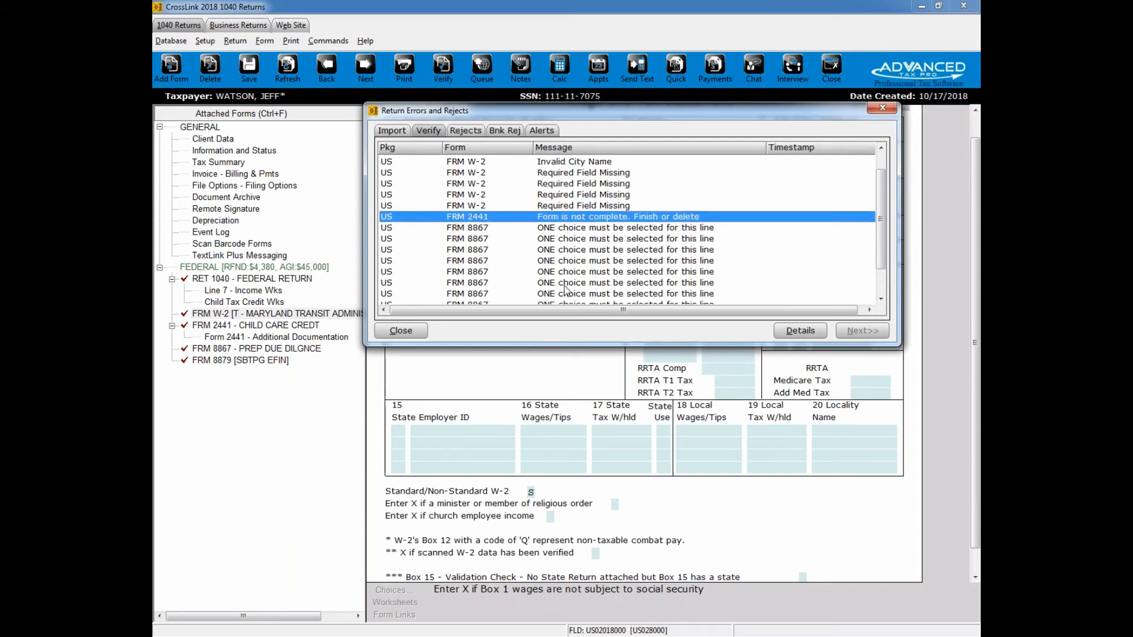
{"action": "scroll", "coordinate": [566, 290], "scroll_direction": "up", "scroll_amount": 1}
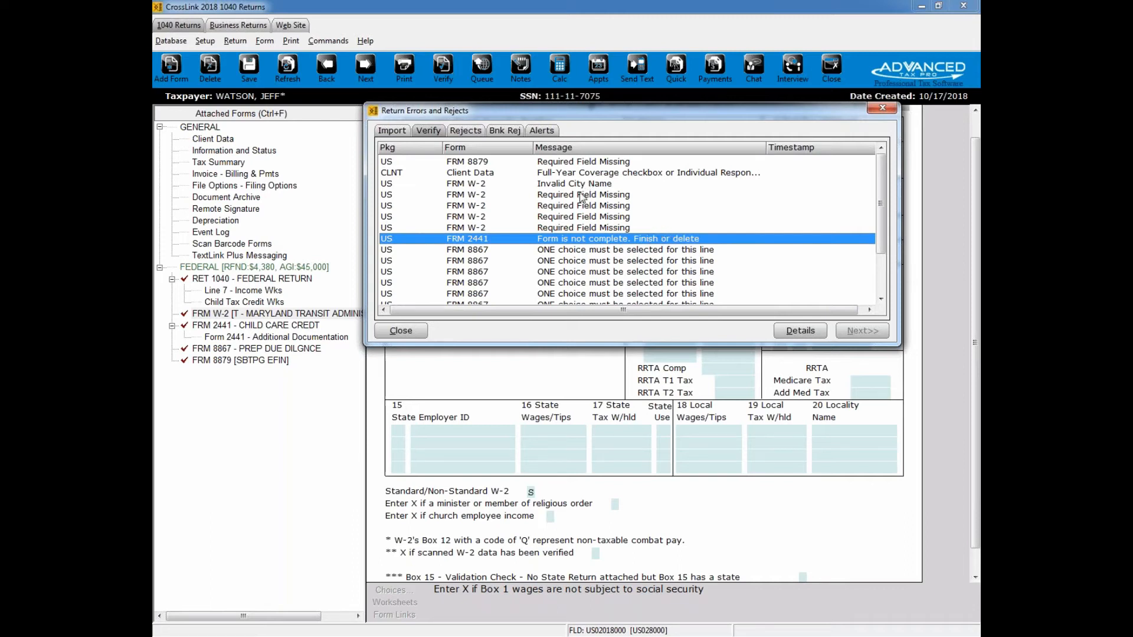
Step: Go from the error list to the flagged fields on Form 8879, Client Data health coverage and the W-2 employer's city
{"action": "left_click", "coordinate": [567, 163]}
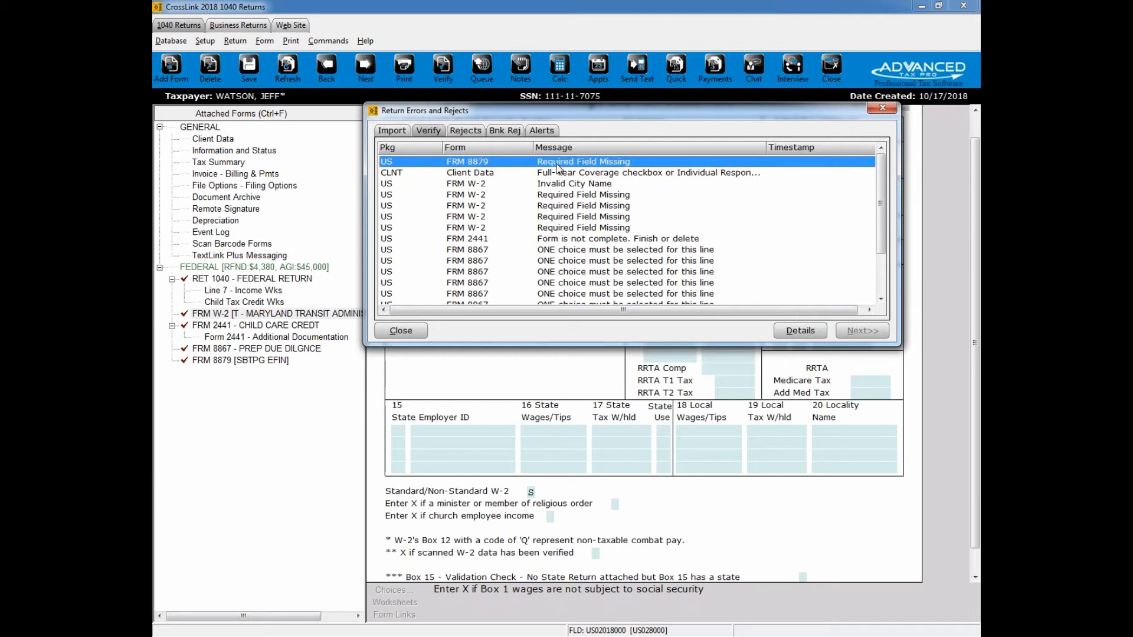
{"action": "double_click", "coordinate": [557, 163]}
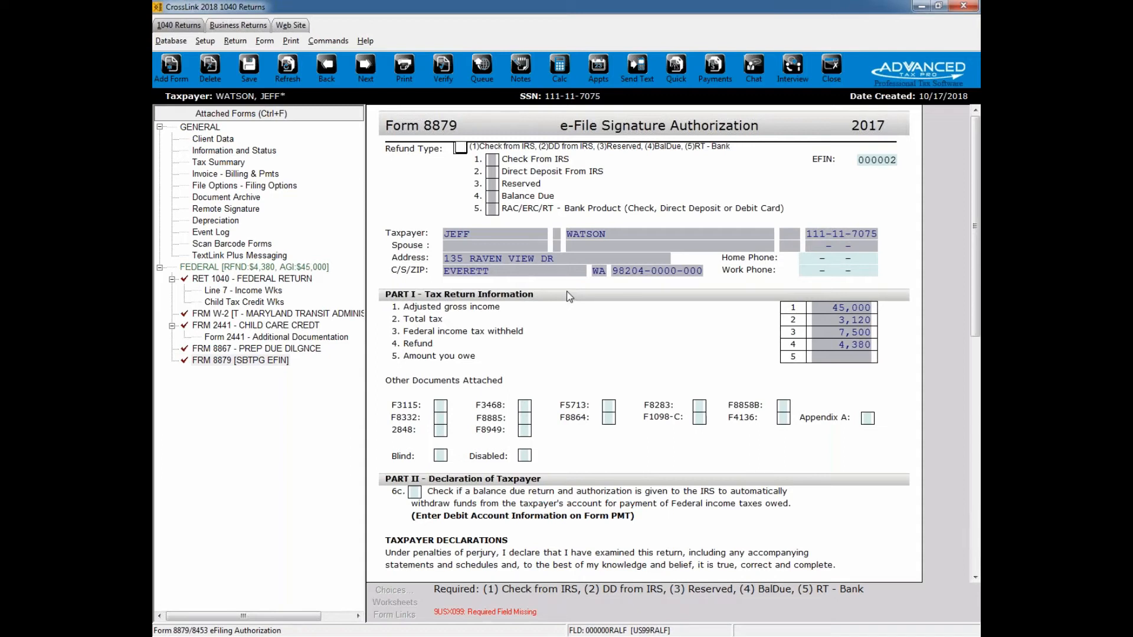
{"action": "key", "text": "ctrl+e"}
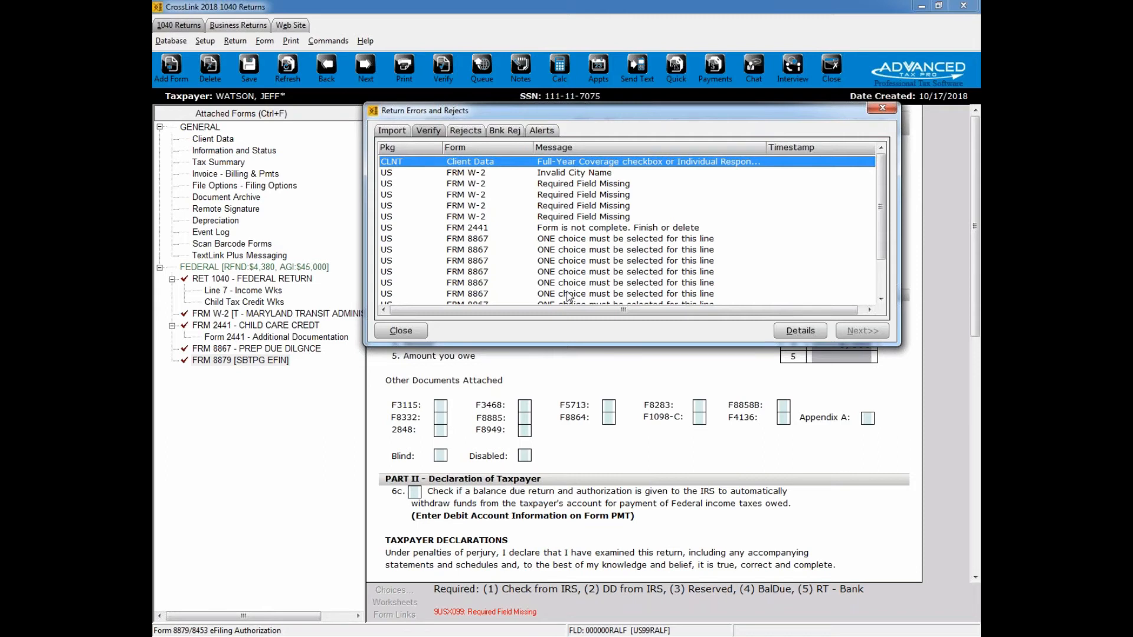
{"action": "key", "text": "Return"}
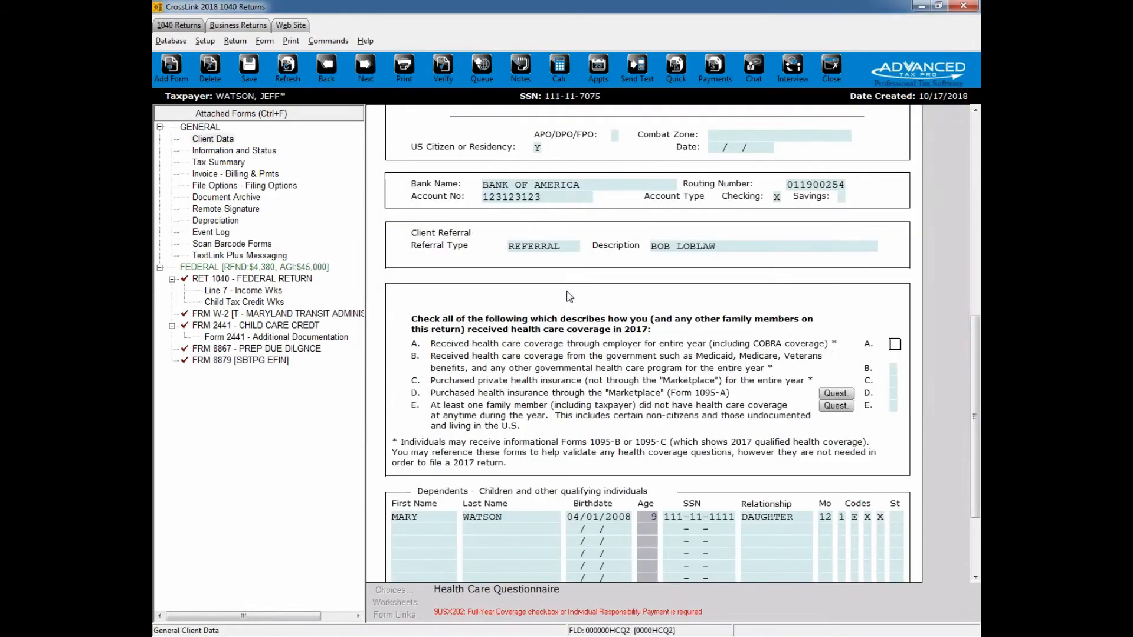
{"action": "key", "text": "ctrl+e"}
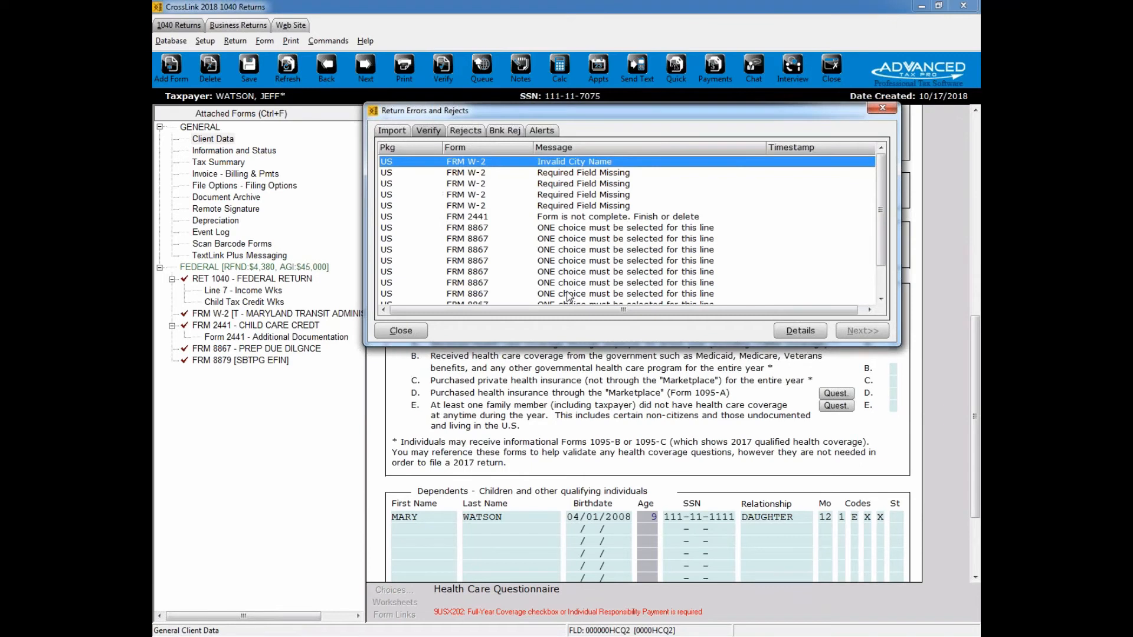
{"action": "double_click", "coordinate": [572, 162]}
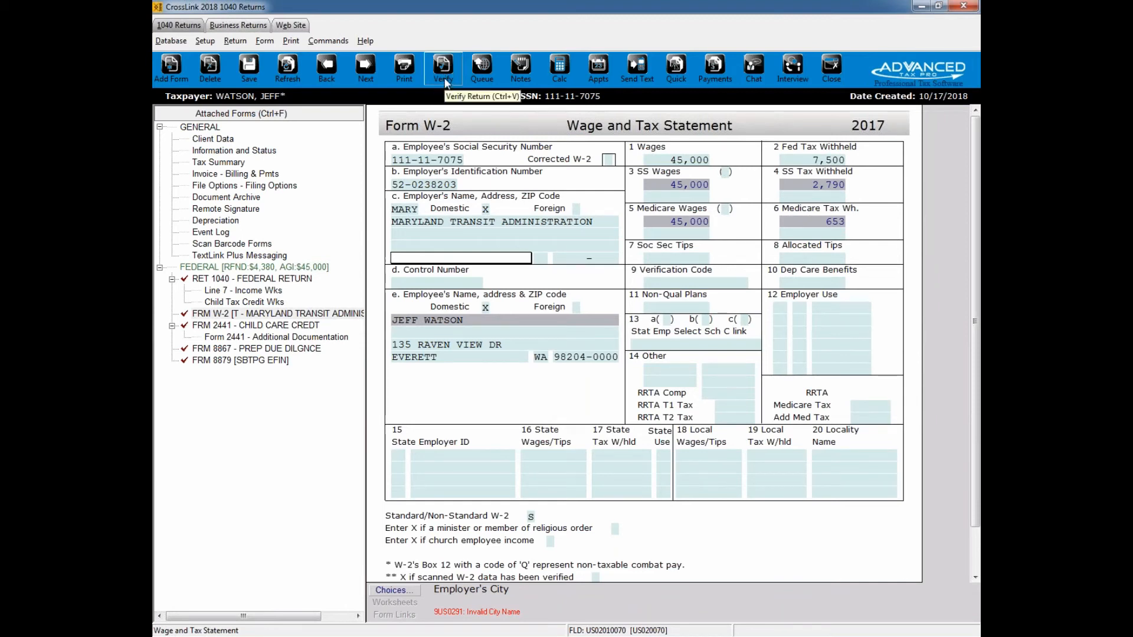
Step: Open the return with the Return Queued status from the full returns list in place of the current one and verify it
{"action": "left_click", "coordinate": [832, 69]}
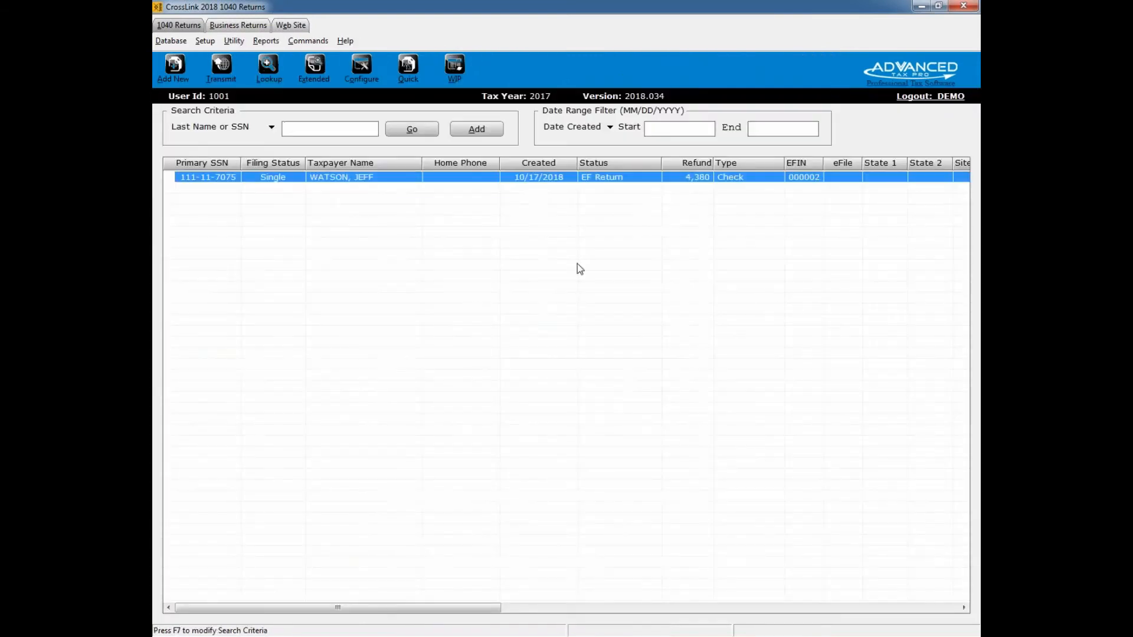
{"action": "left_click", "coordinate": [429, 132]}
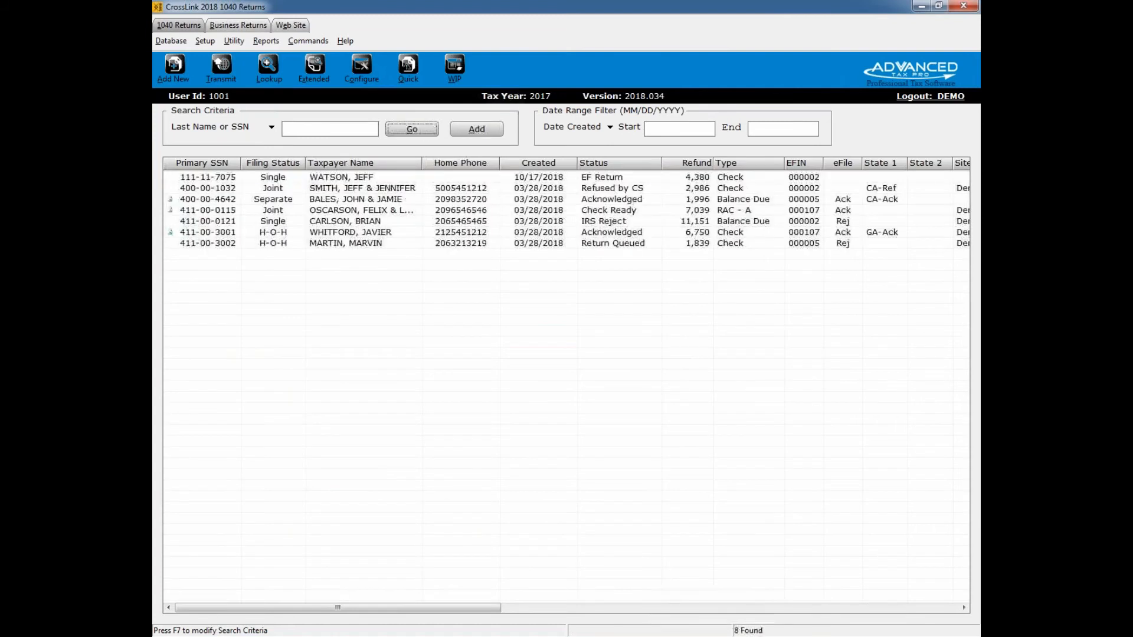
{"action": "left_click", "coordinate": [361, 243]}
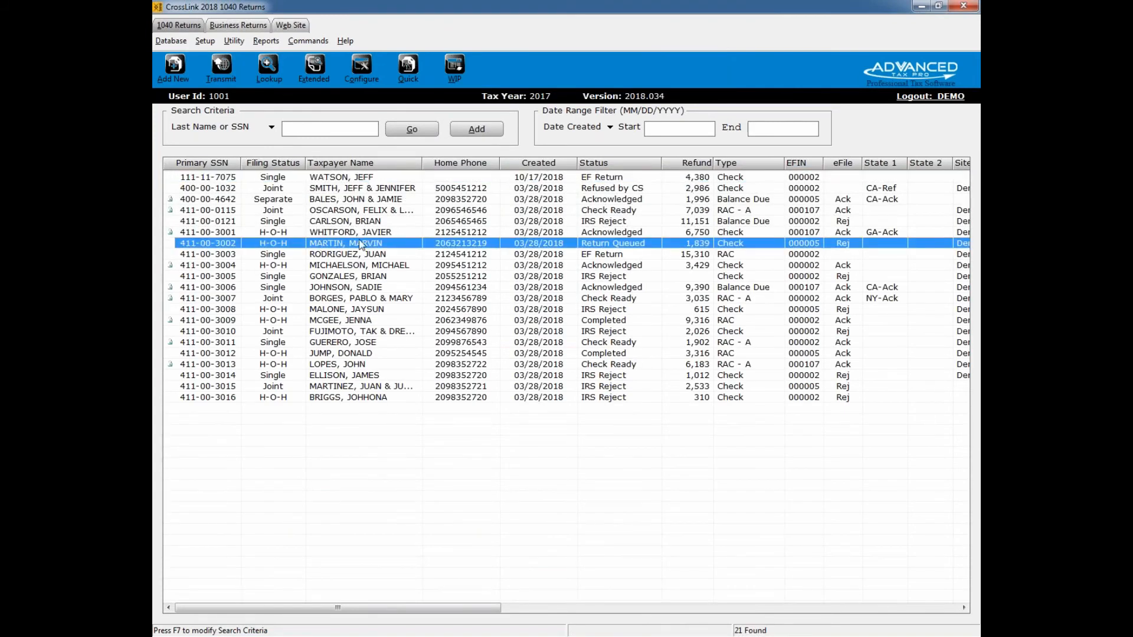
{"action": "double_click", "coordinate": [362, 245]}
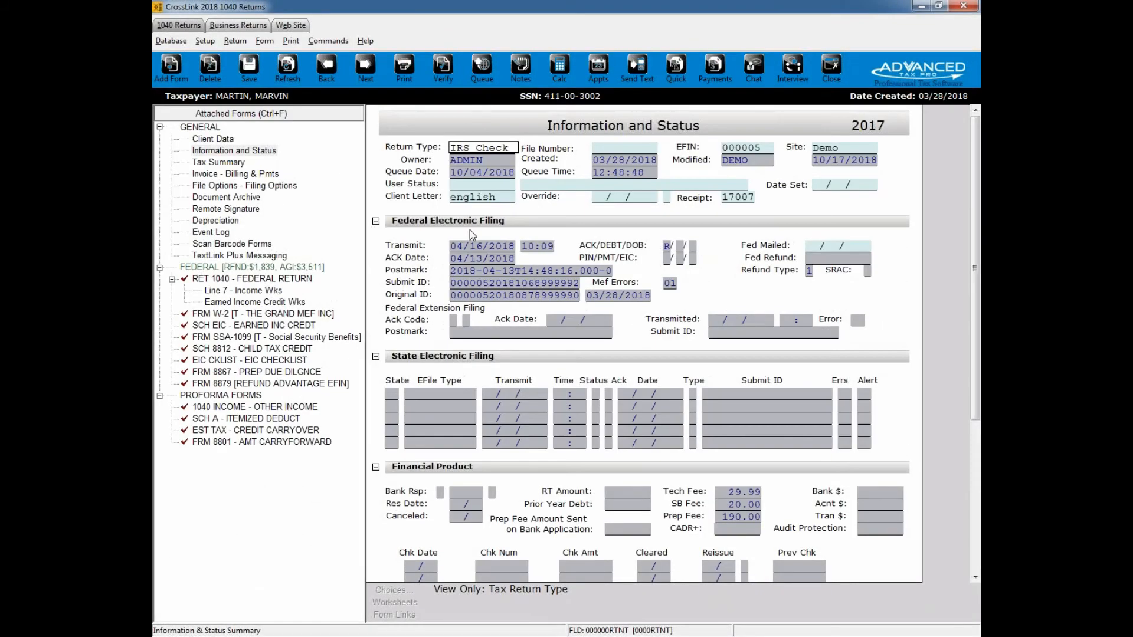
{"action": "left_click", "coordinate": [444, 78]}
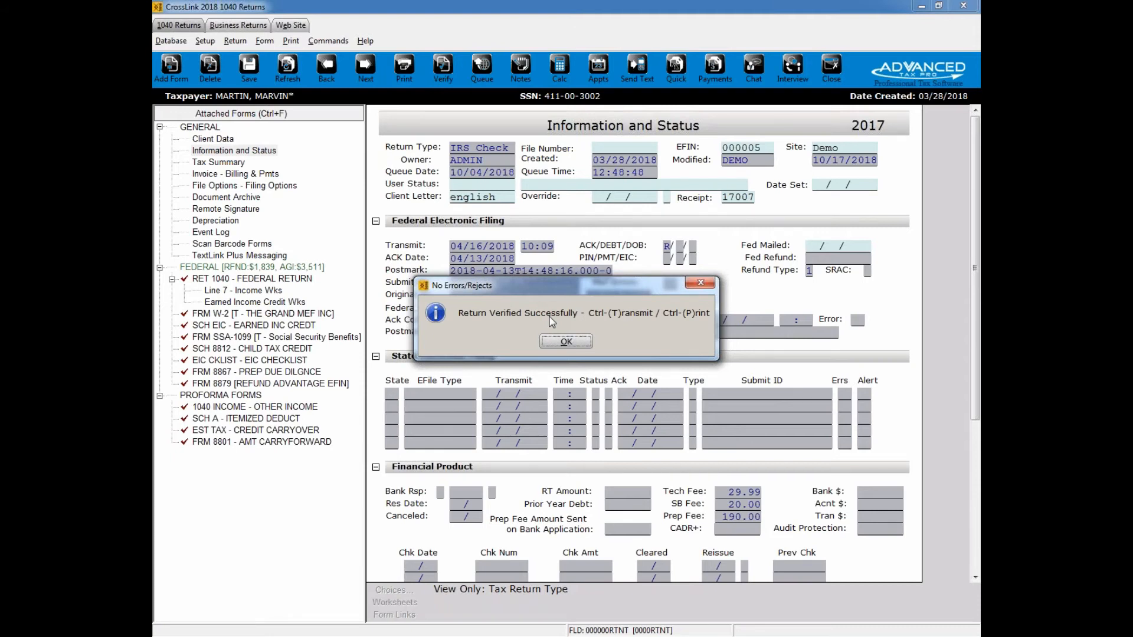
{"action": "left_click", "coordinate": [560, 342]}
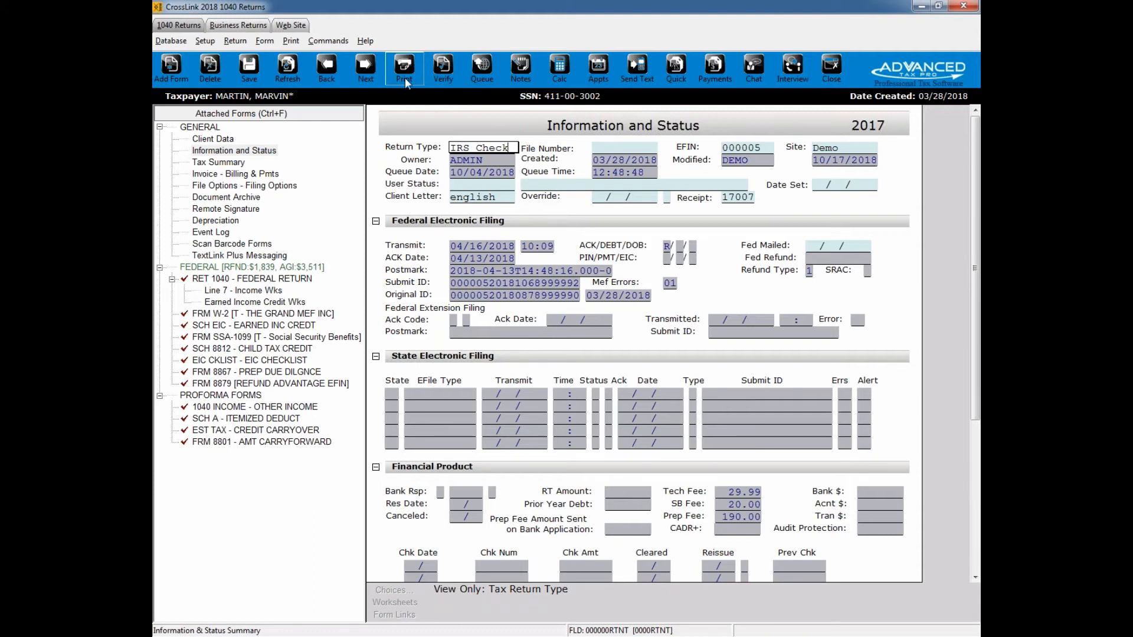
Step: Look at the Paid Preparer Information for preparer ID 001, including the stored signature, and close it without changes
{"action": "left_click", "coordinate": [171, 41]}
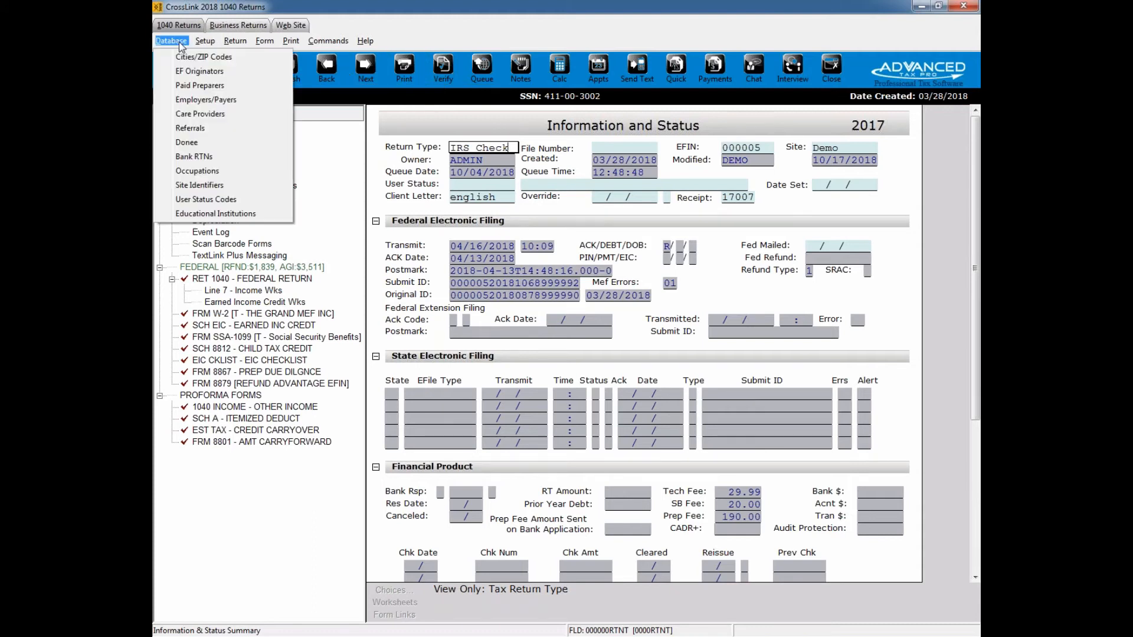
{"action": "left_click", "coordinate": [235, 87]}
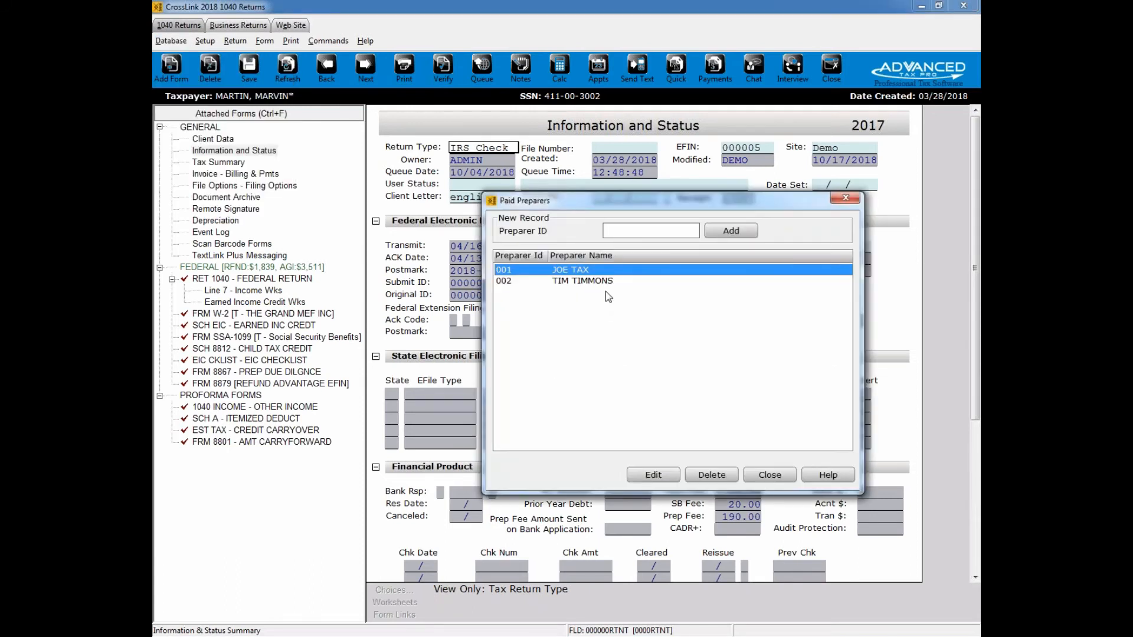
{"action": "double_click", "coordinate": [580, 272]}
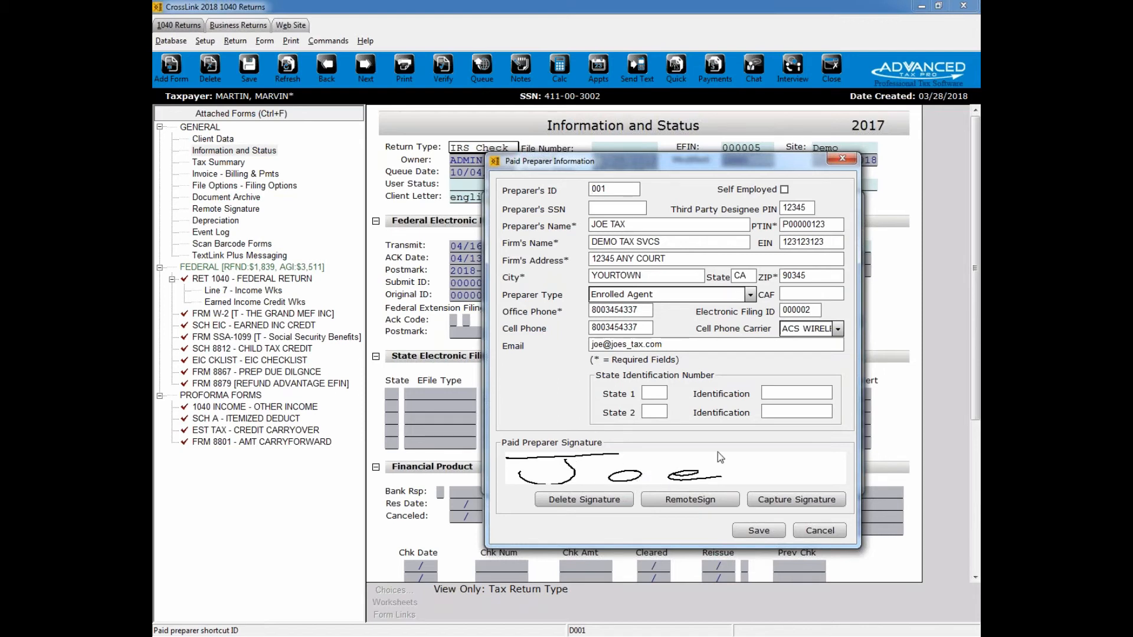
{"action": "left_click", "coordinate": [844, 160]}
{"action": "left_click", "coordinate": [844, 201]}
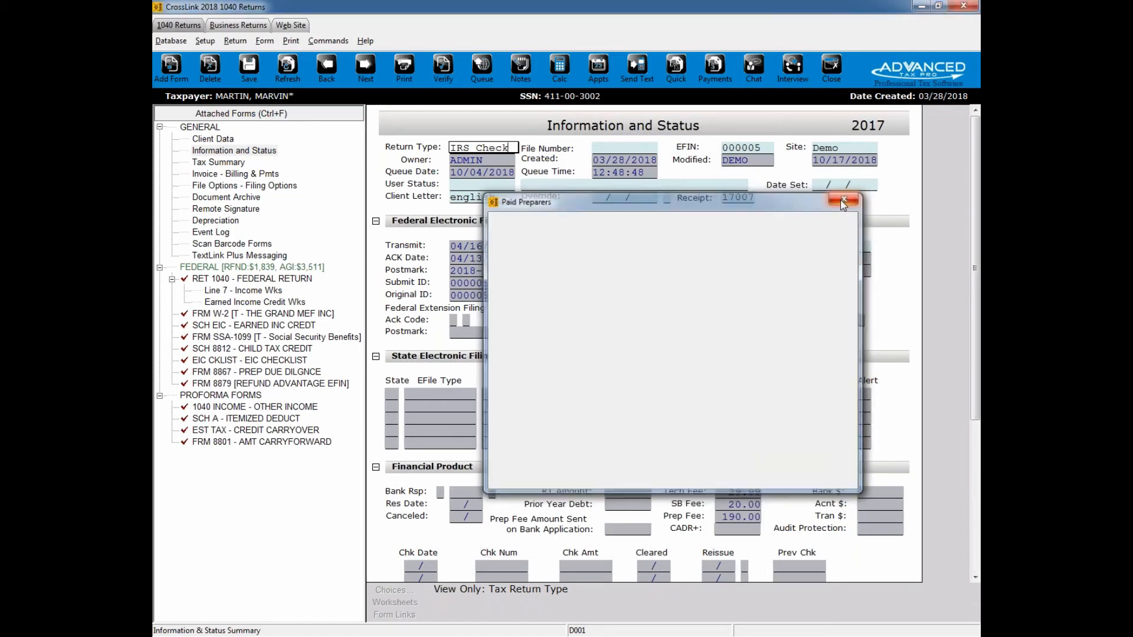
Step: Generate the final return with SignDoc, drawing and accepting a freehand taxpayer signature
{"action": "left_click", "coordinate": [406, 76]}
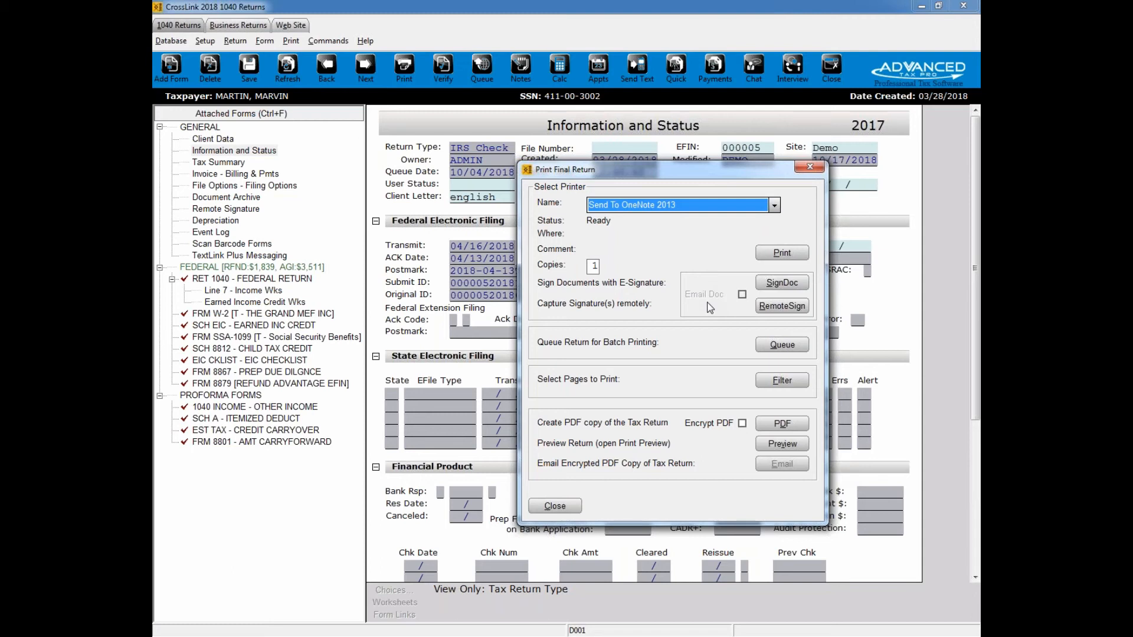
{"action": "left_click", "coordinate": [783, 285]}
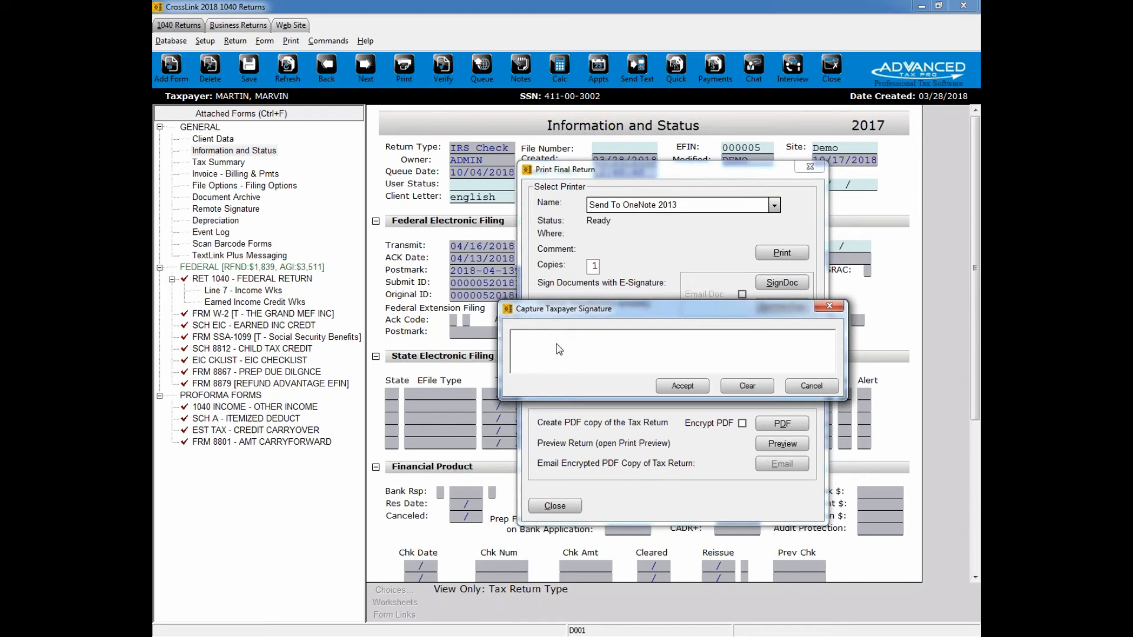
{"action": "mouse_move", "coordinate": [662, 359]}
{"action": "left_mouse_down"}
{"action": "mouse_move", "coordinate": [789, 353]}
{"action": "mouse_move", "coordinate": [687, 352]}
{"action": "left_mouse_up"}
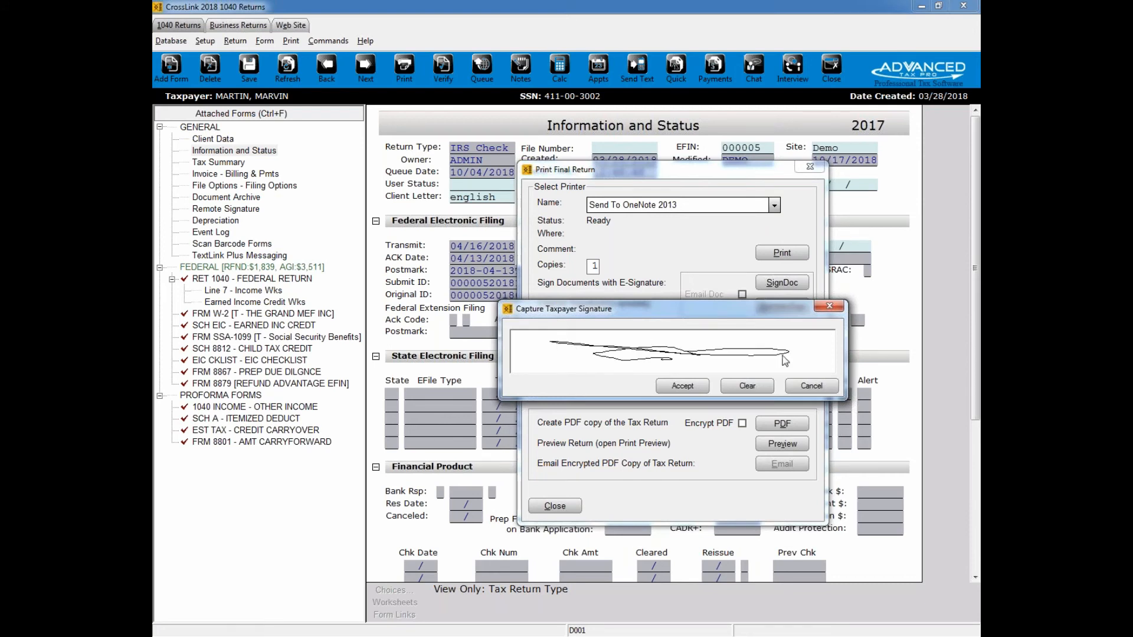
{"action": "left_click", "coordinate": [694, 387]}
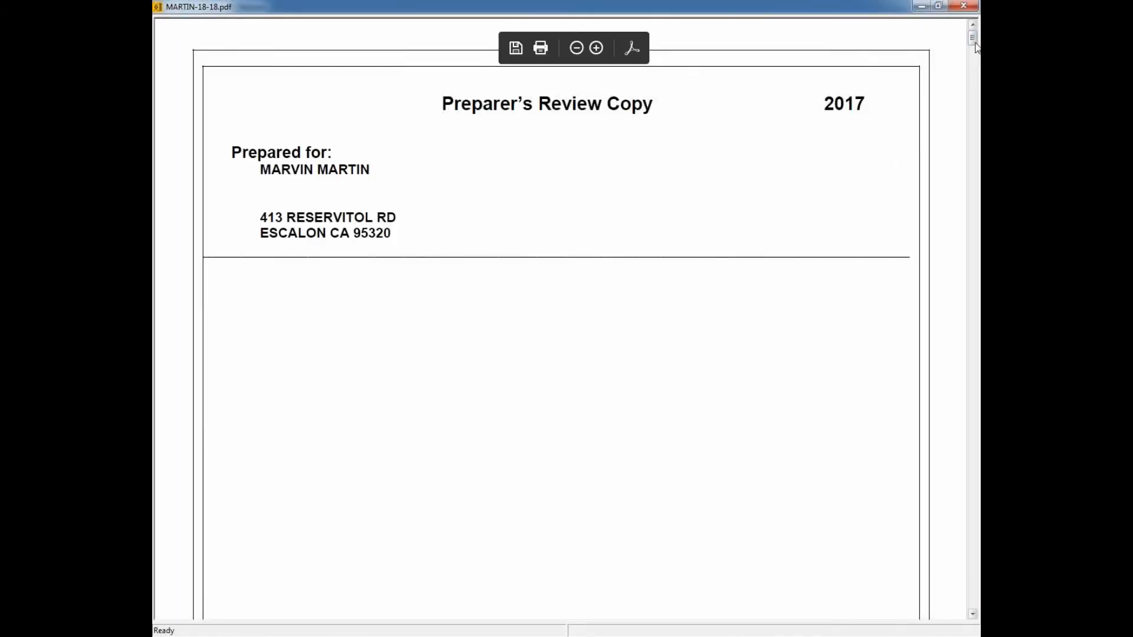
Step: Review the taxpayer and ERO signatures on Form 8879 in the generated PDF, and close the document
{"action": "left_click_drag", "start_coordinate": [976, 48], "coordinate": [972, 147]}
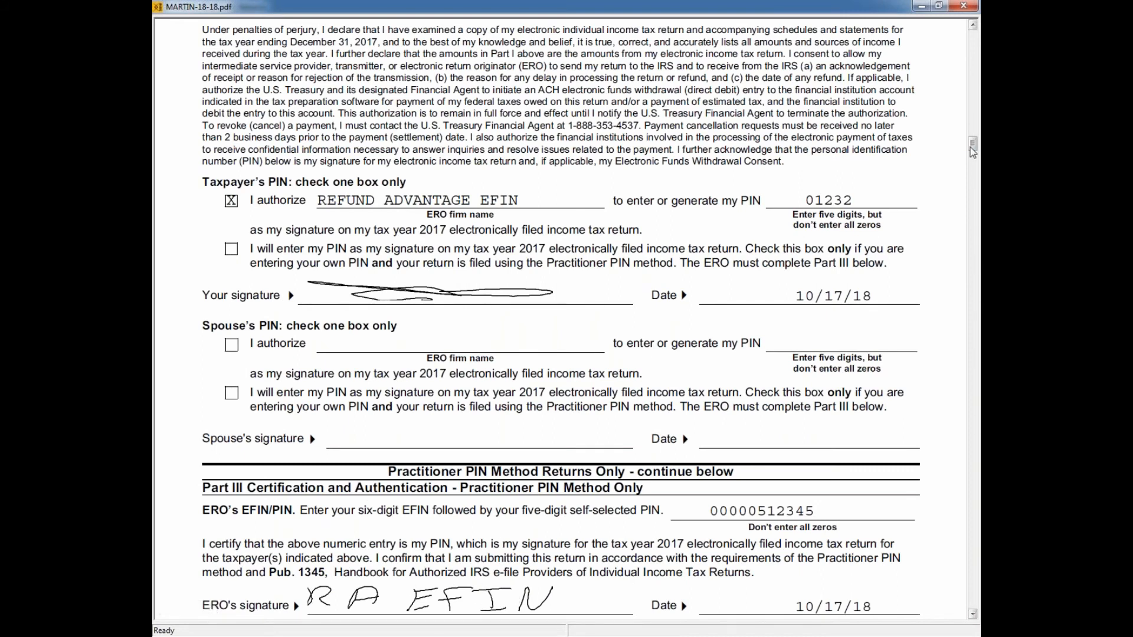
{"action": "scroll", "coordinate": [478, 243], "scroll_direction": "down", "scroll_amount": 5}
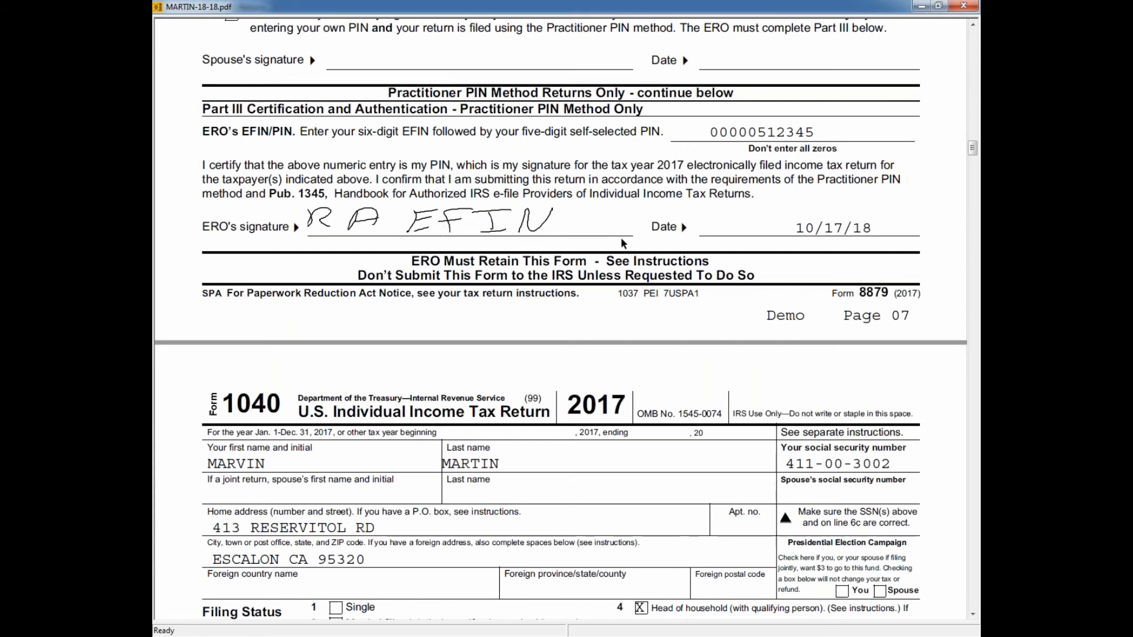
{"action": "left_click_drag", "start_coordinate": [973, 148], "coordinate": [972, 143]}
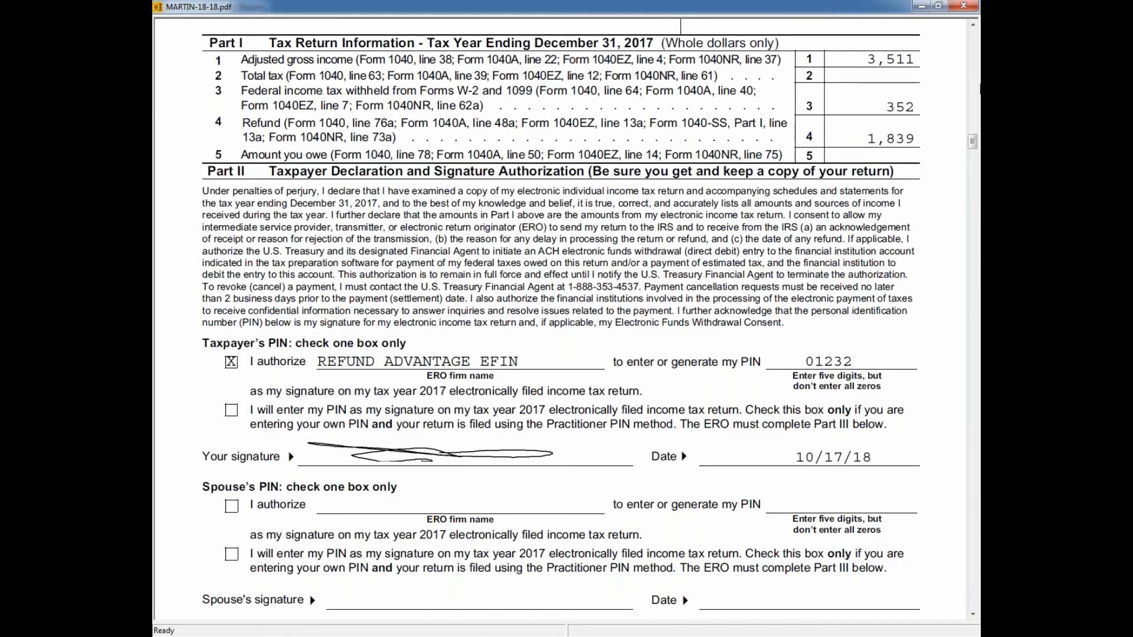
{"action": "left_click", "coordinate": [964, 7]}
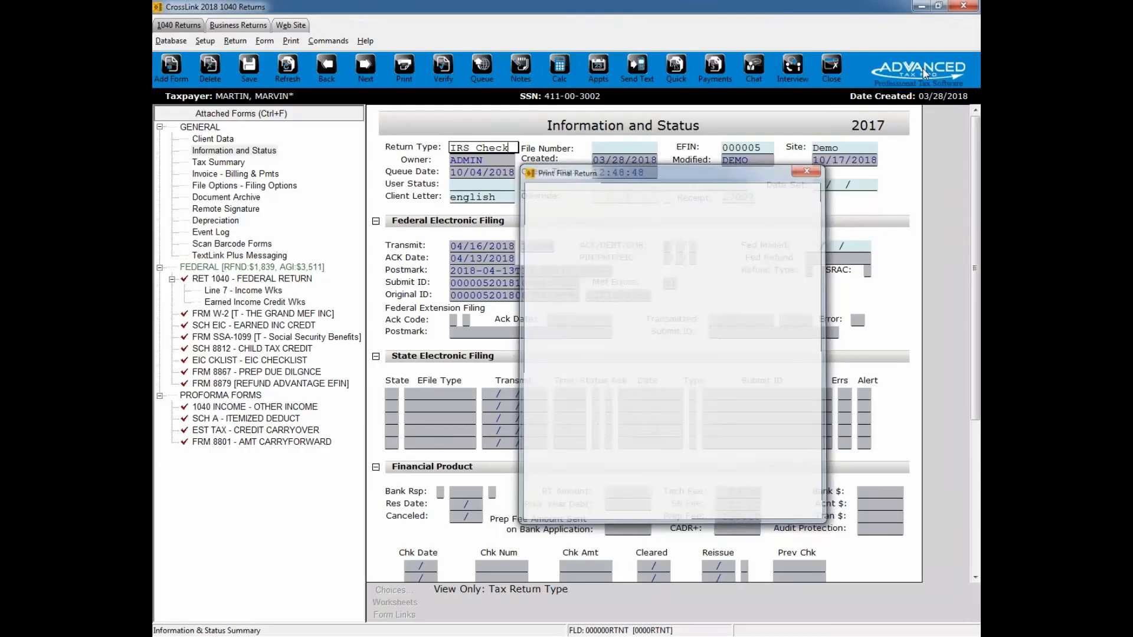
Step: View the Signed Full Tax Return dated 10/17/2018 in the Document Archive and close it
{"action": "left_click", "coordinate": [232, 193]}
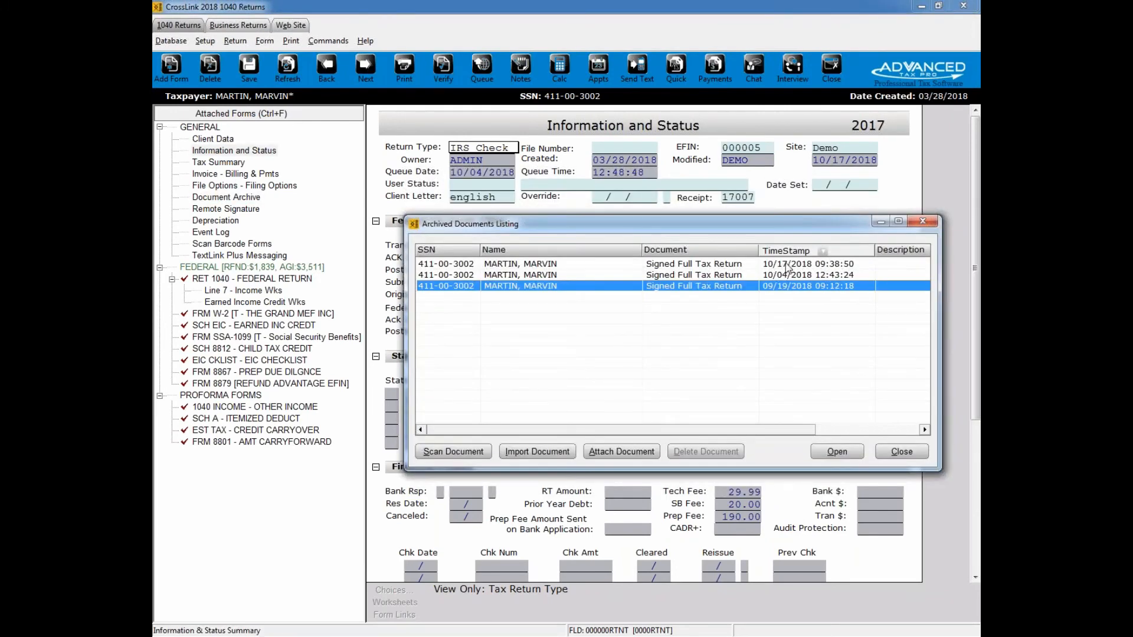
{"action": "left_click", "coordinate": [788, 265]}
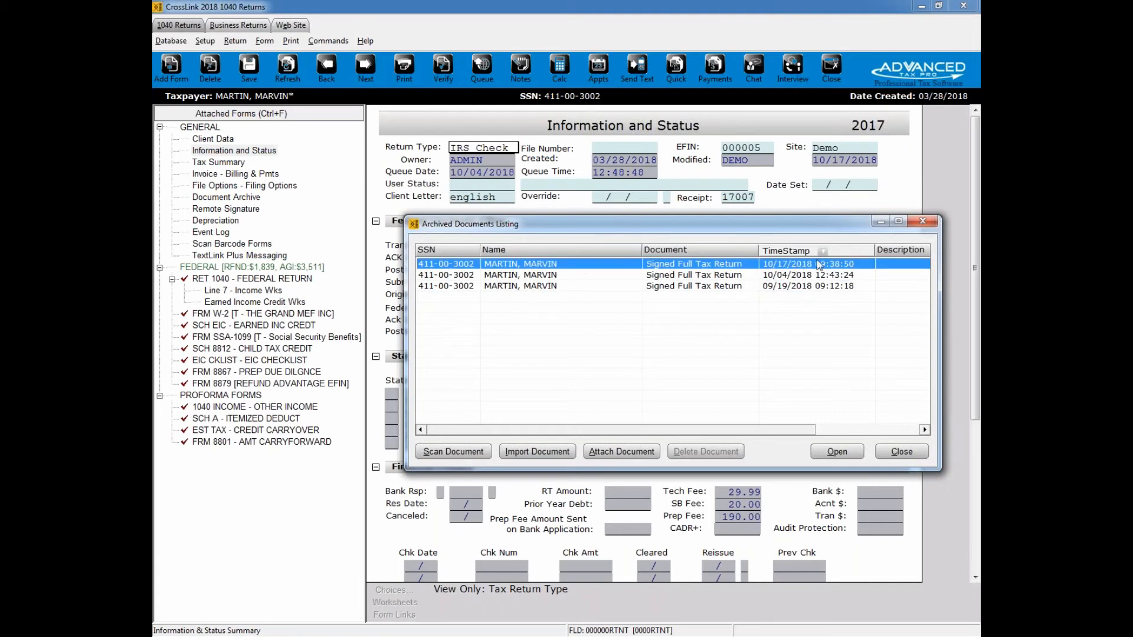
{"action": "double_click", "coordinate": [707, 266]}
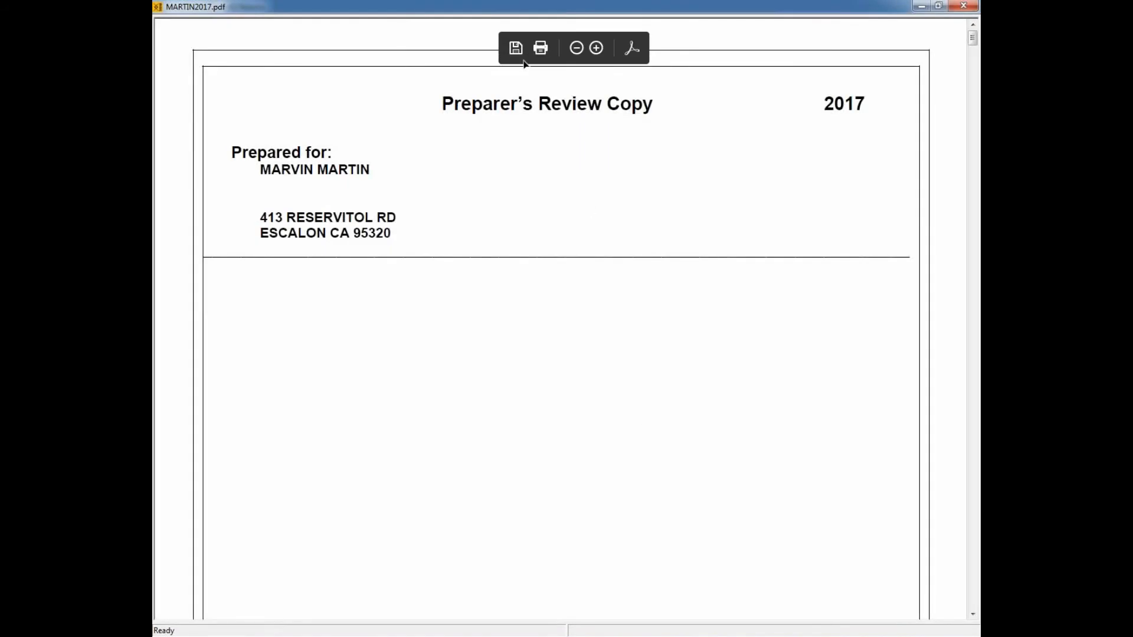
{"action": "left_click", "coordinate": [964, 6]}
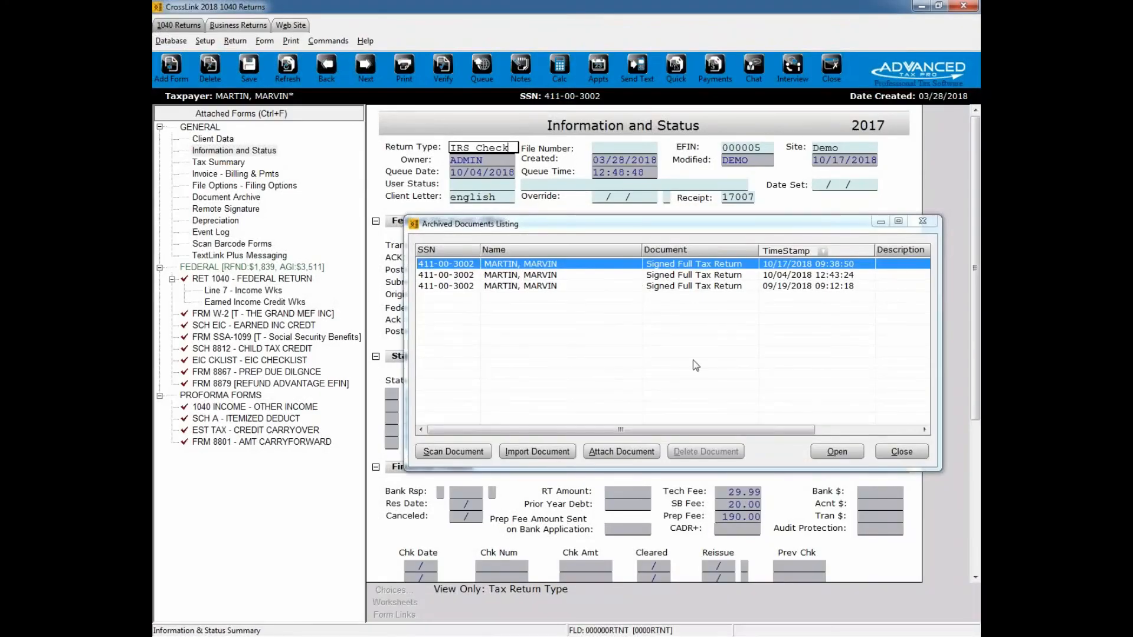
{"action": "left_click", "coordinate": [922, 221]}
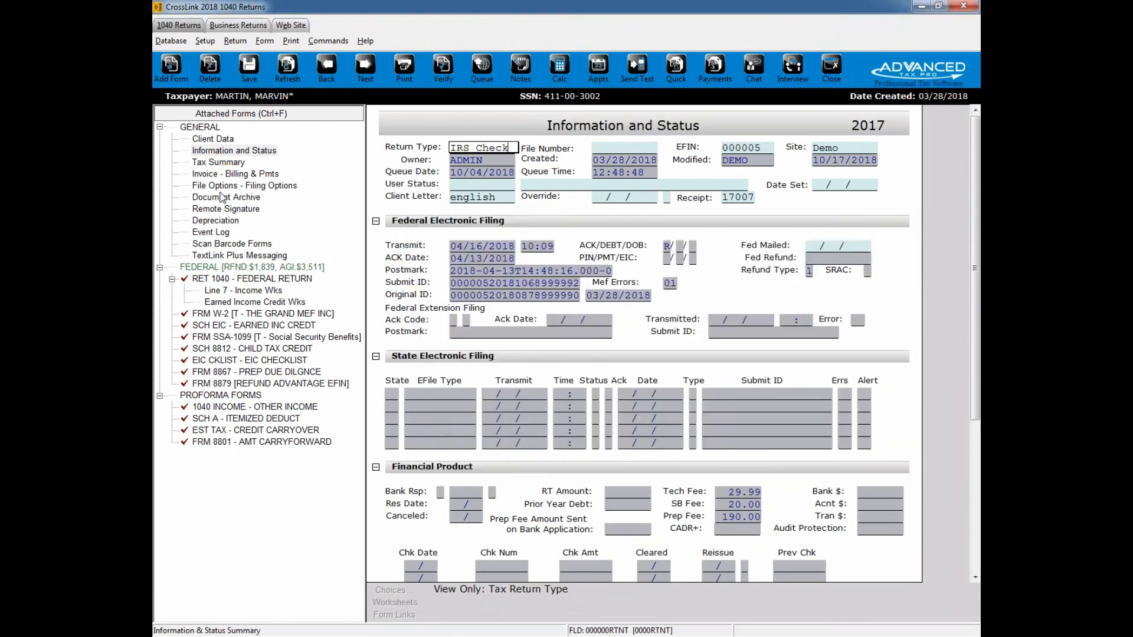
{"action": "left_click", "coordinate": [222, 197]}
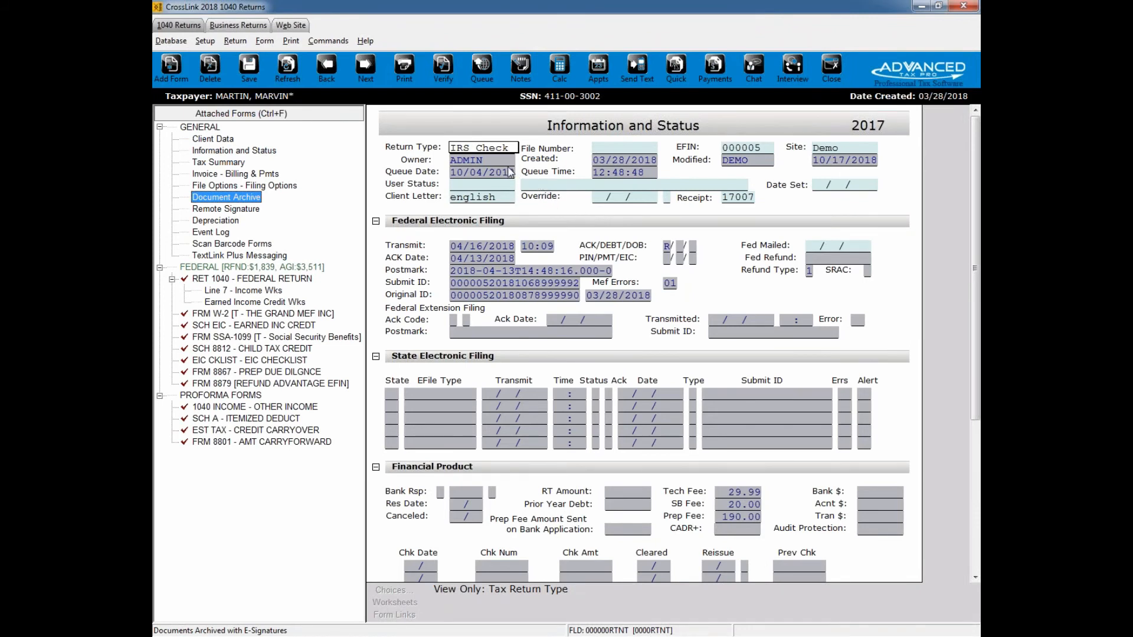
Step: Queue the federal package for transmission and show the Work In Progress Summary
{"action": "left_click", "coordinate": [481, 70]}
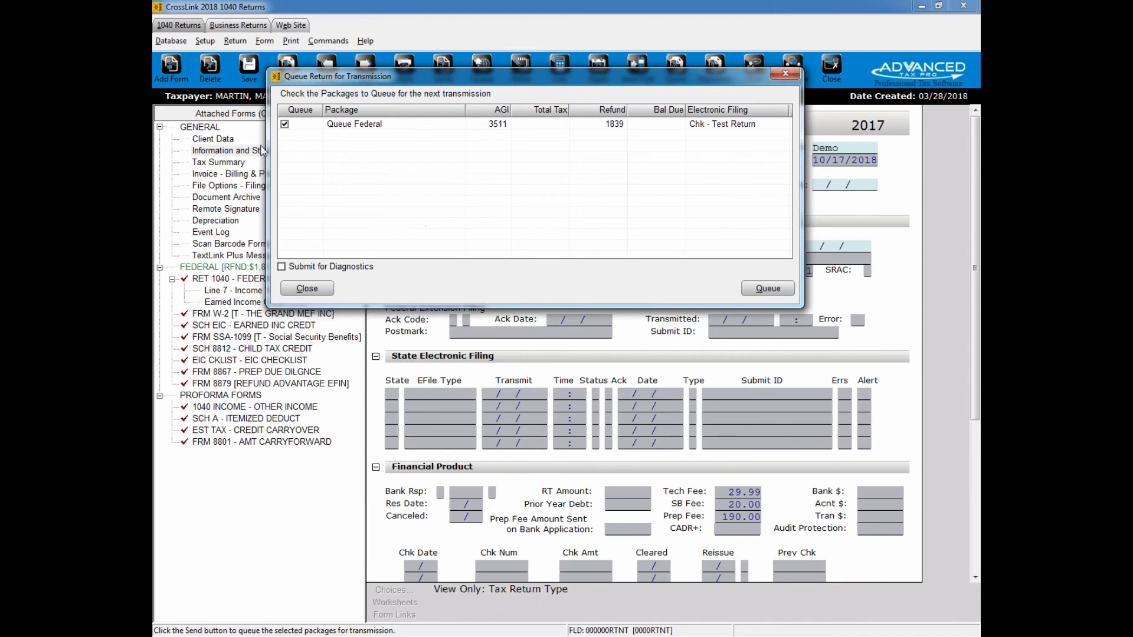
{"action": "left_click", "coordinate": [768, 289]}
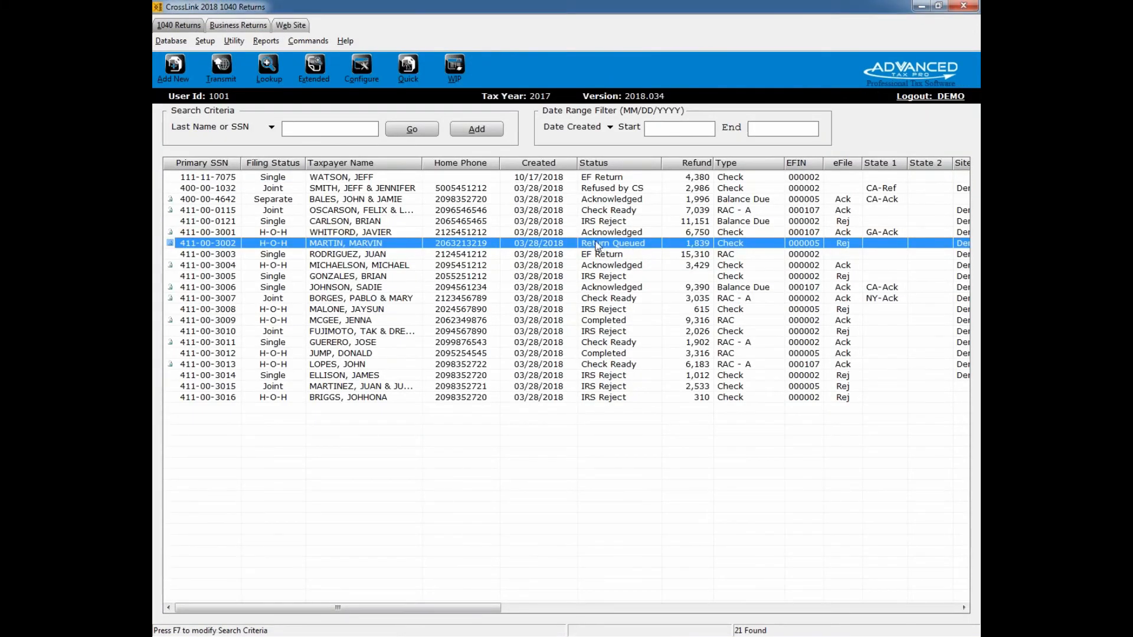
{"action": "left_click", "coordinate": [455, 65]}
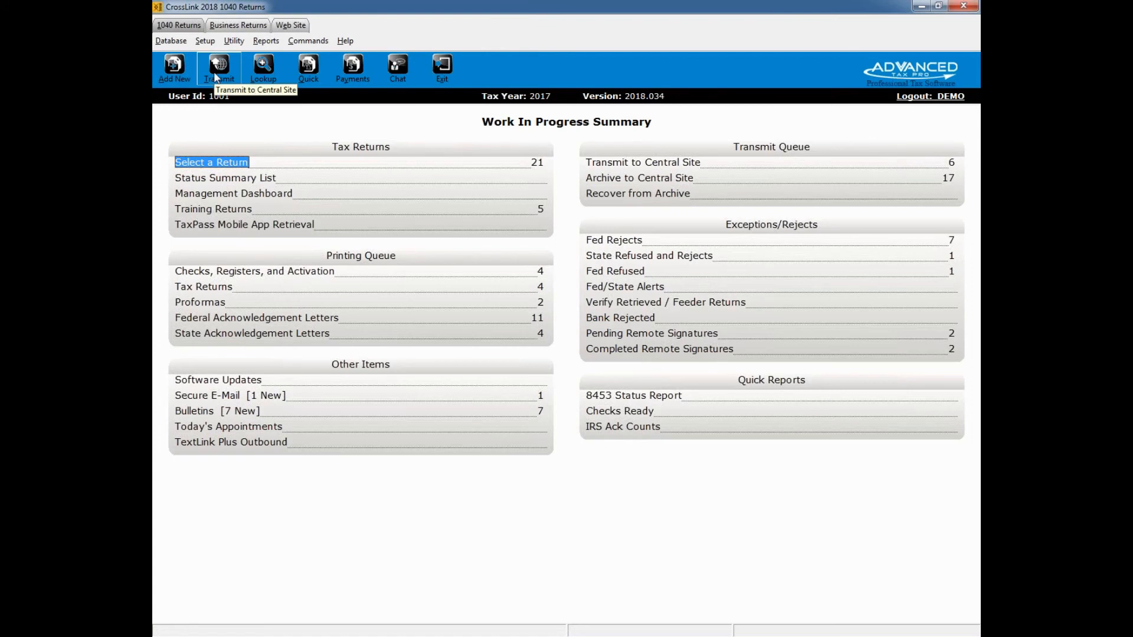
Step: Reopen the queued return from the full returns list and try to add the Return Interview to it
{"action": "left_click", "coordinate": [233, 162]}
{"action": "left_click", "coordinate": [412, 129]}
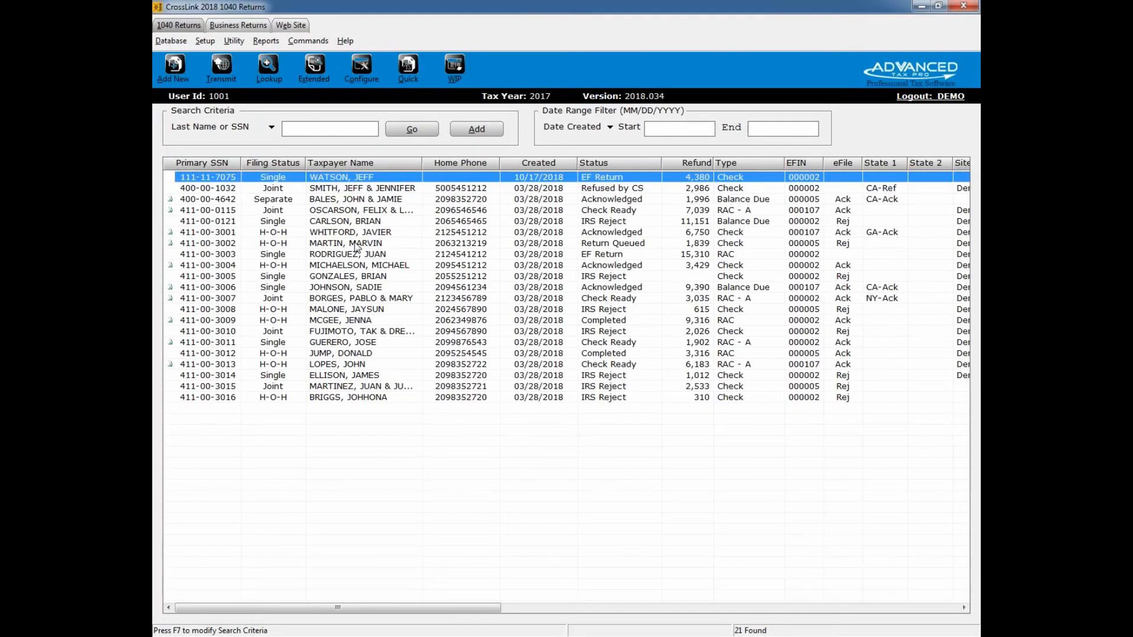
{"action": "double_click", "coordinate": [358, 243]}
{"action": "left_click", "coordinate": [530, 344]}
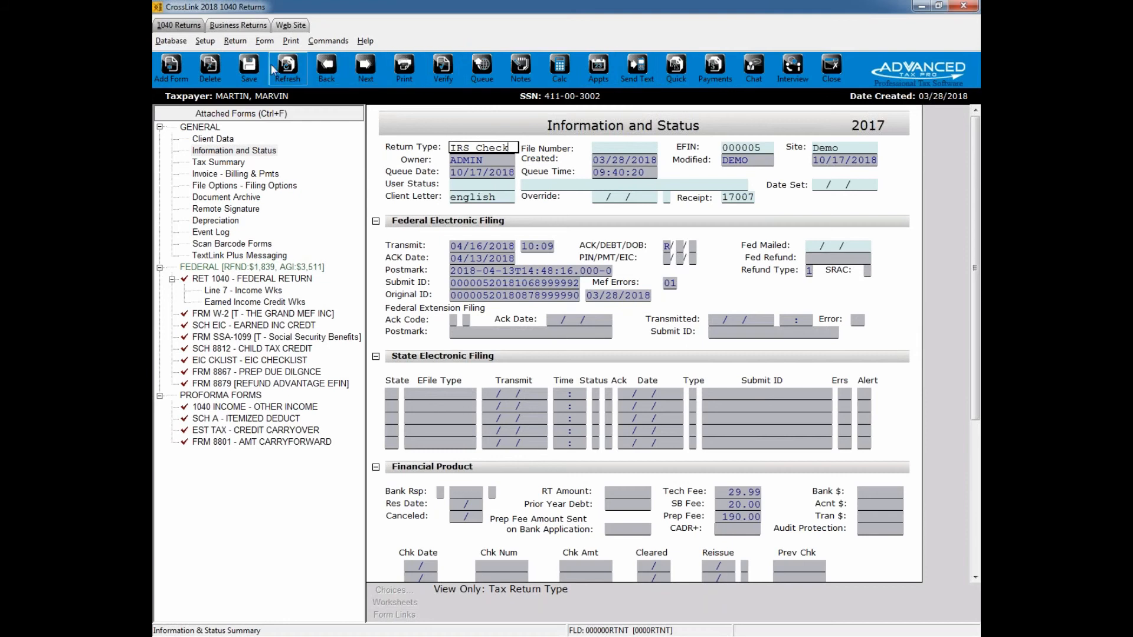
{"action": "left_click", "coordinate": [796, 75]}
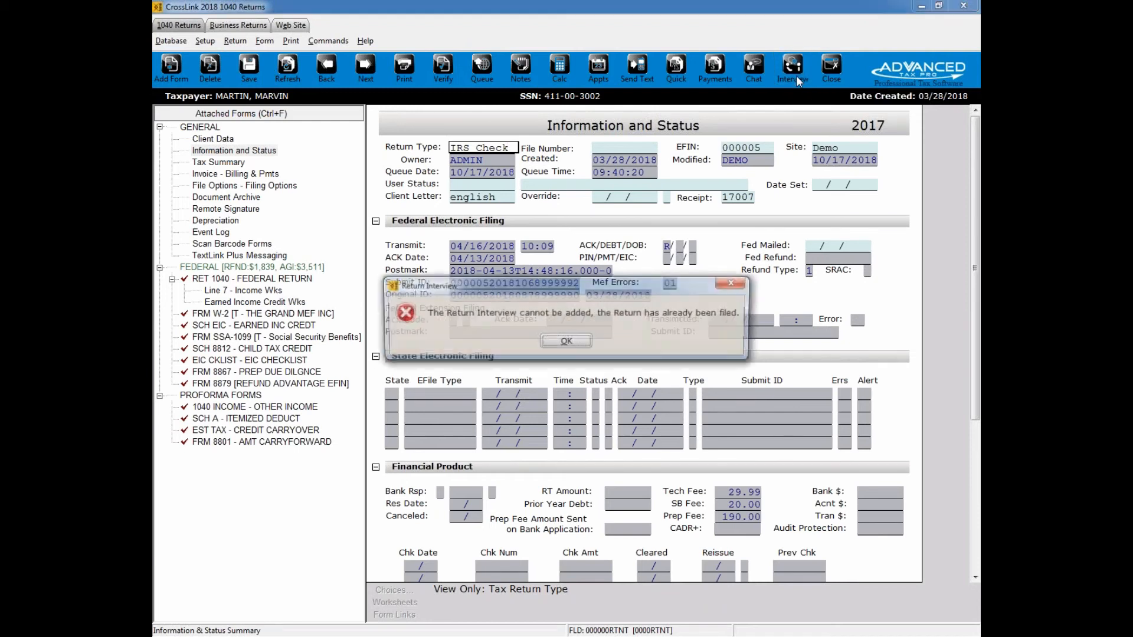
{"action": "left_click", "coordinate": [568, 342]}
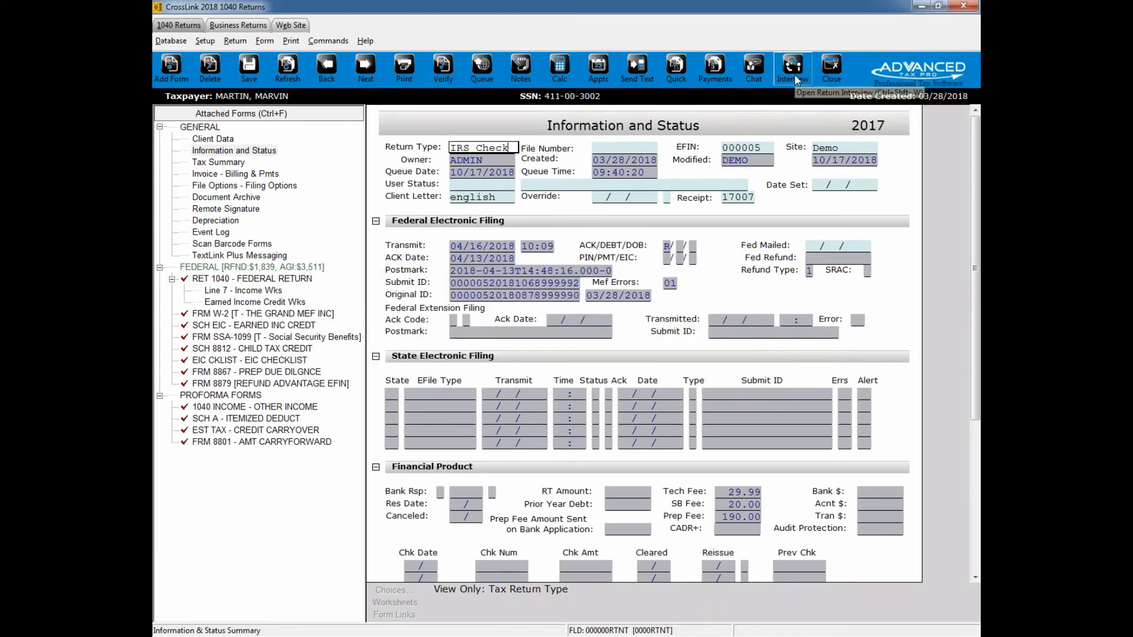
Step: Open the Return Interview in the single filer's return created 10/17/2018 instead, and mark Single as the filing status
{"action": "left_click", "coordinate": [832, 76]}
{"action": "left_click", "coordinate": [362, 179]}
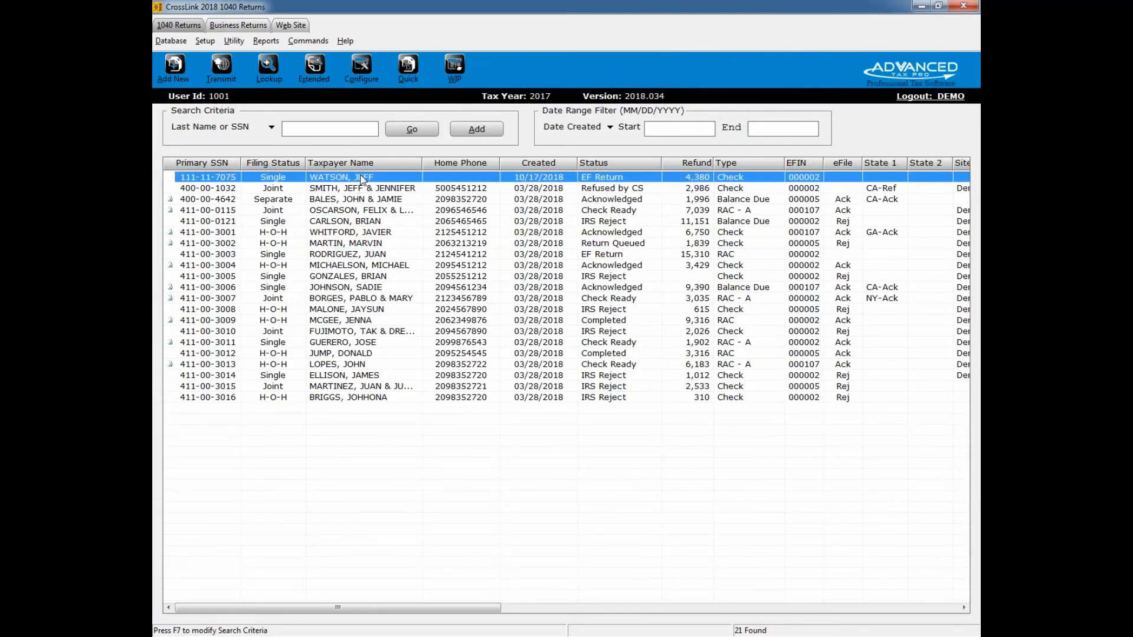
{"action": "double_click", "coordinate": [362, 179]}
{"action": "left_click", "coordinate": [788, 78]}
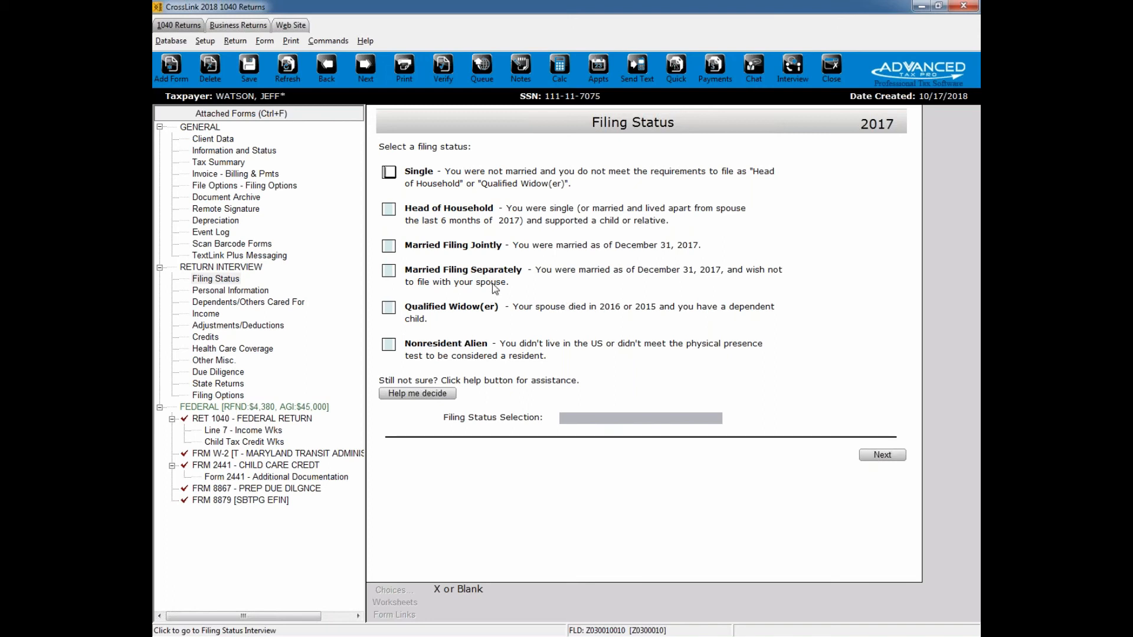
{"action": "key", "text": "s"}
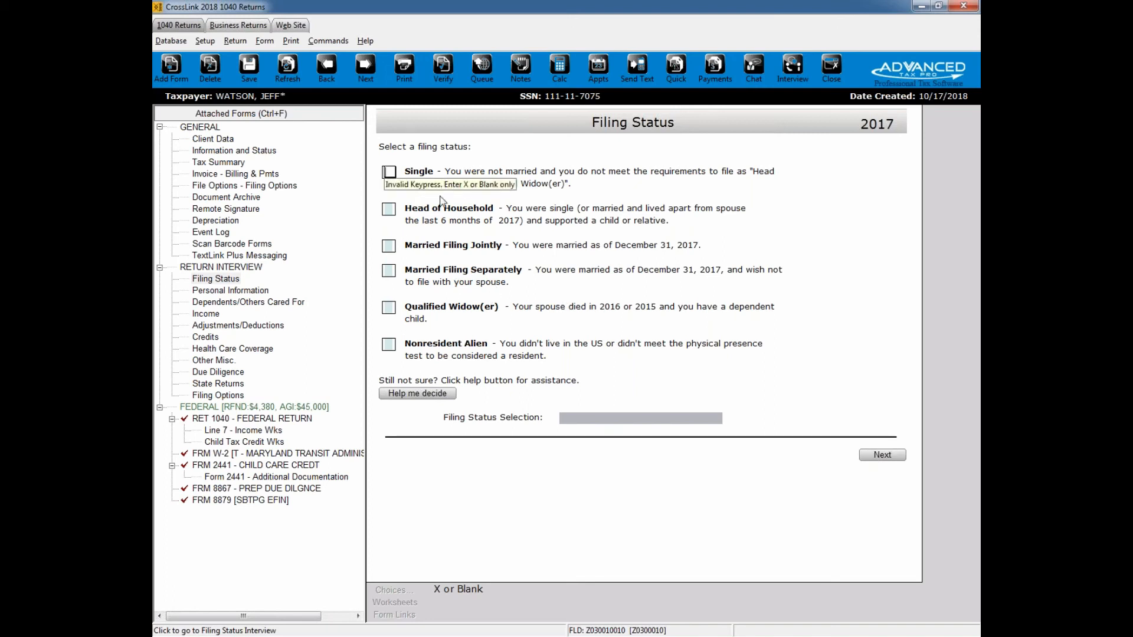
{"action": "key", "text": "x"}
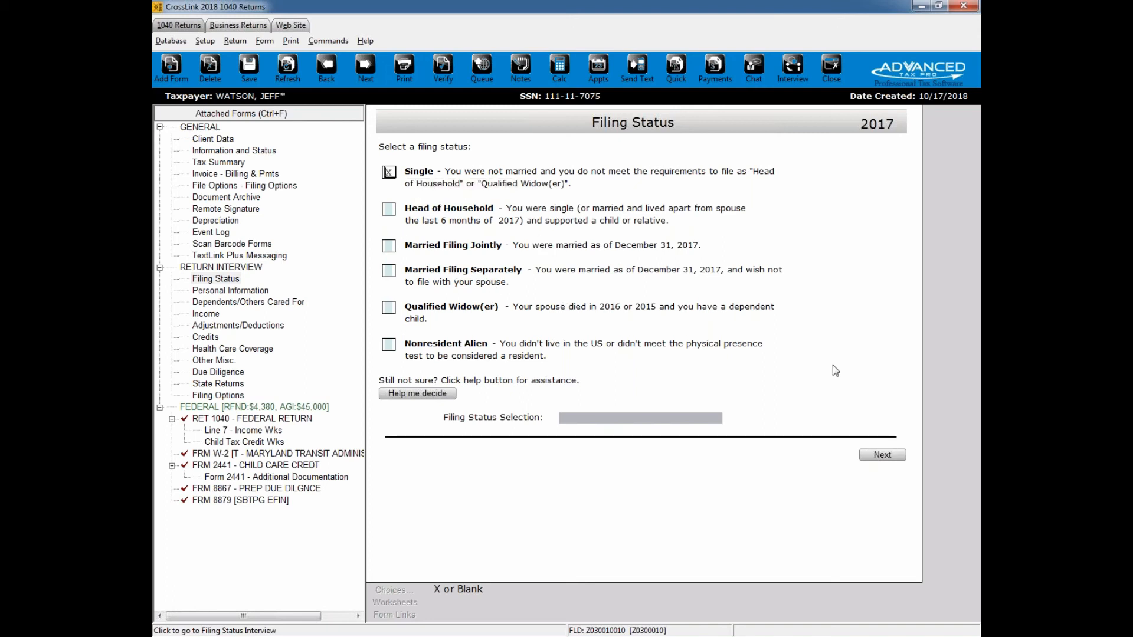
Step: Confirm the filing status selection and continue the Return Interview to the Personal Information page
{"action": "key", "text": "Return"}
{"action": "left_click", "coordinate": [885, 455]}
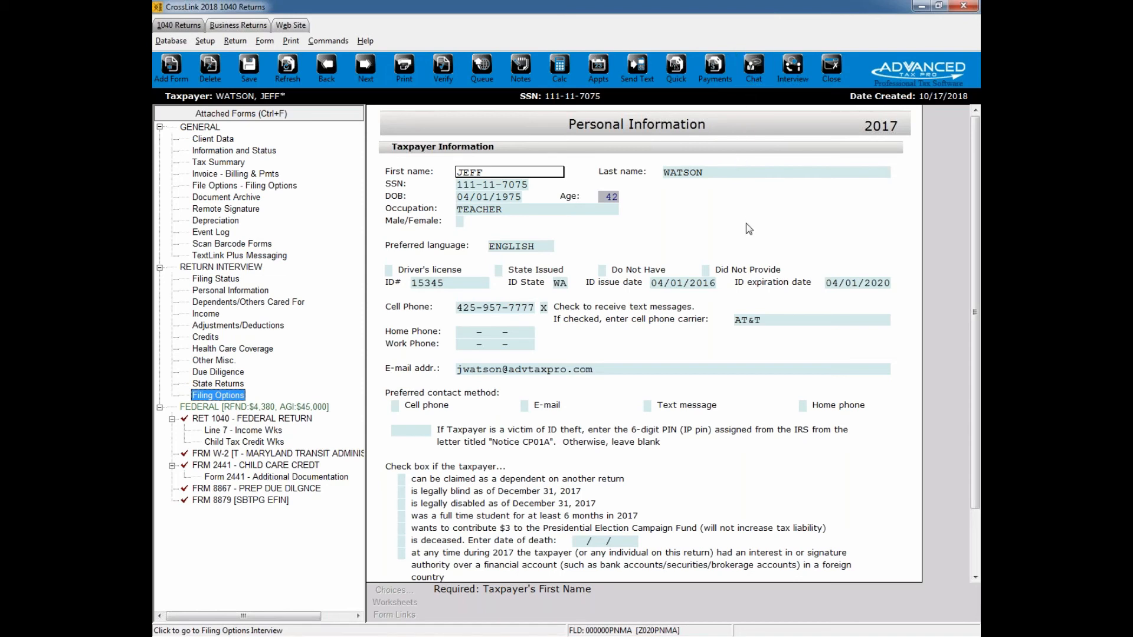
Step: View the available payment methods in the Tax Return Payment Details for this return and close them without recording a payment
{"action": "left_click", "coordinate": [713, 79]}
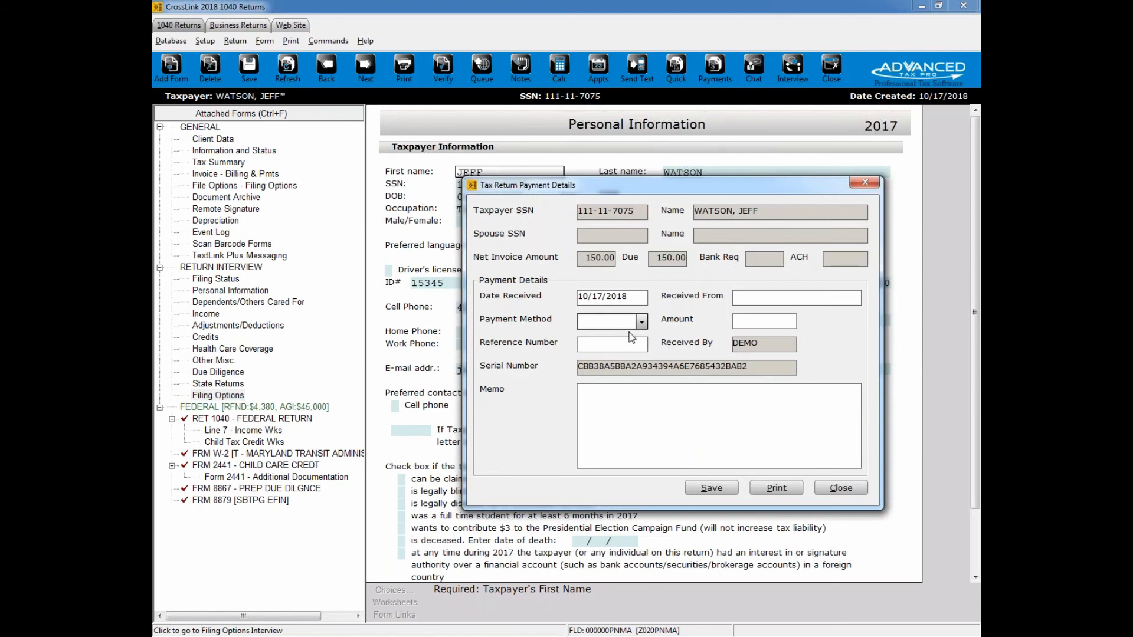
{"action": "left_click", "coordinate": [642, 325]}
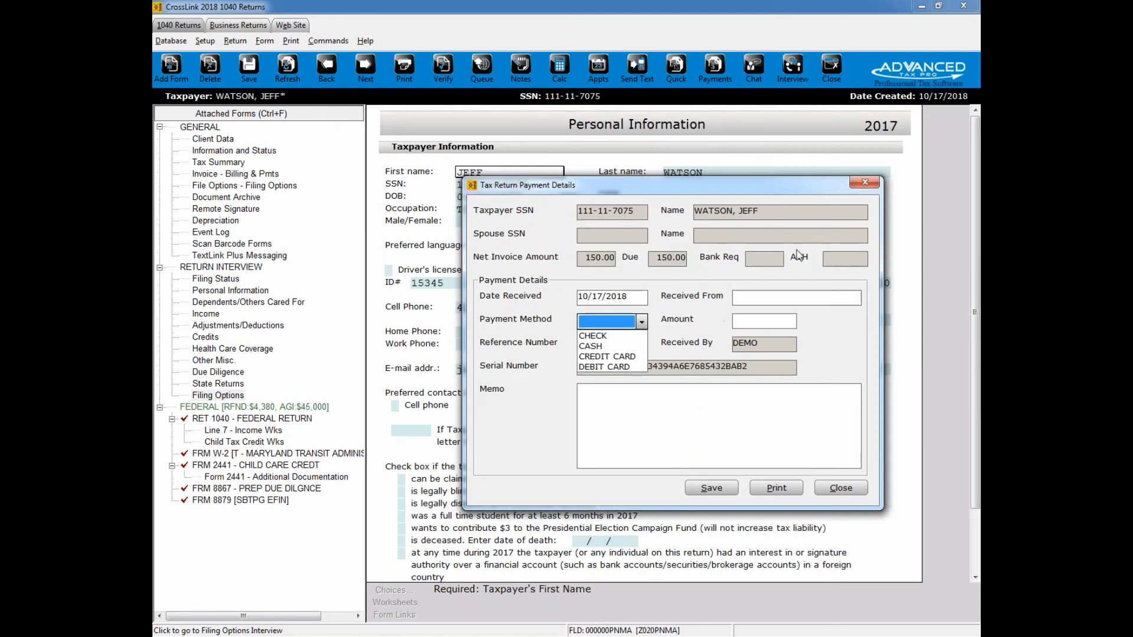
{"action": "left_click", "coordinate": [864, 186]}
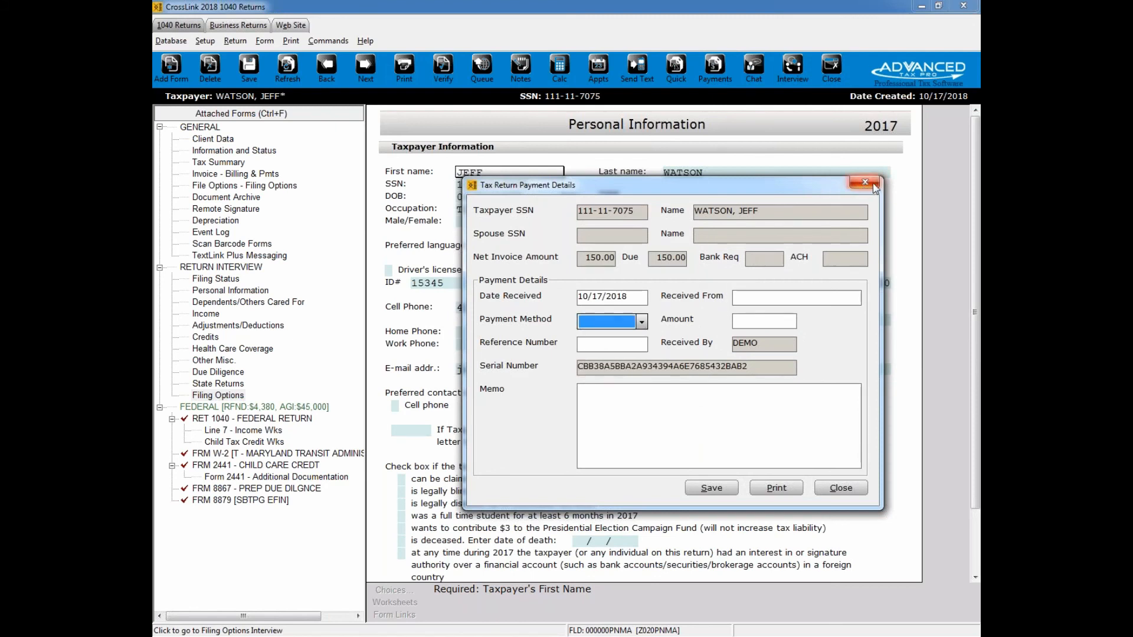
{"action": "left_click", "coordinate": [863, 184]}
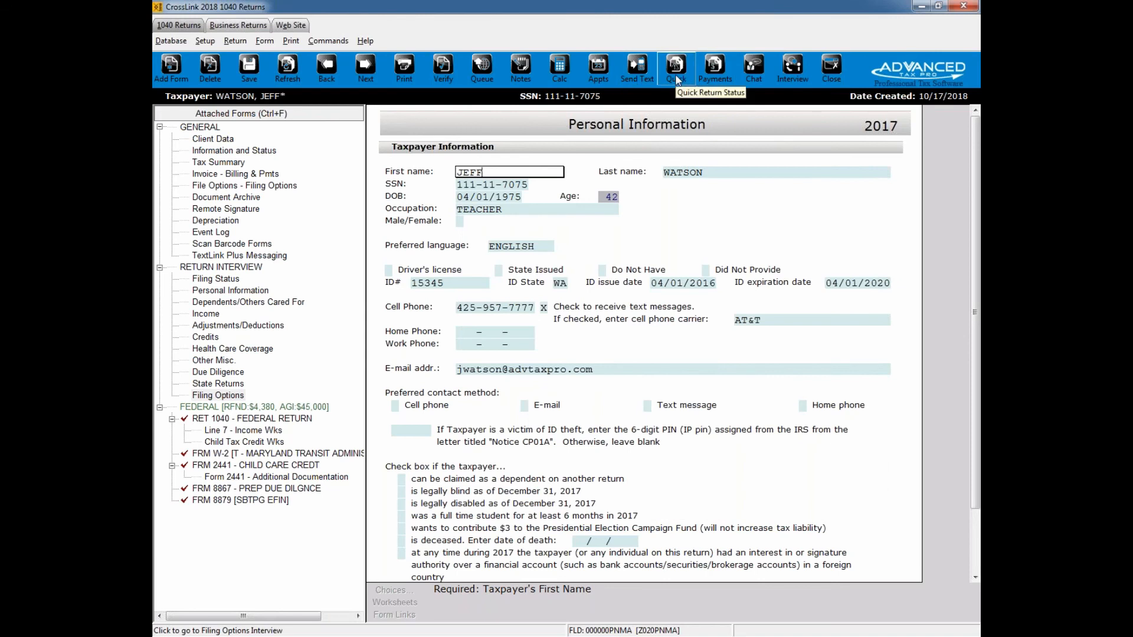
Step: Query the return status by the taxpayer's SSN, review the General and Bank Application results, and close them
{"action": "left_click", "coordinate": [677, 80]}
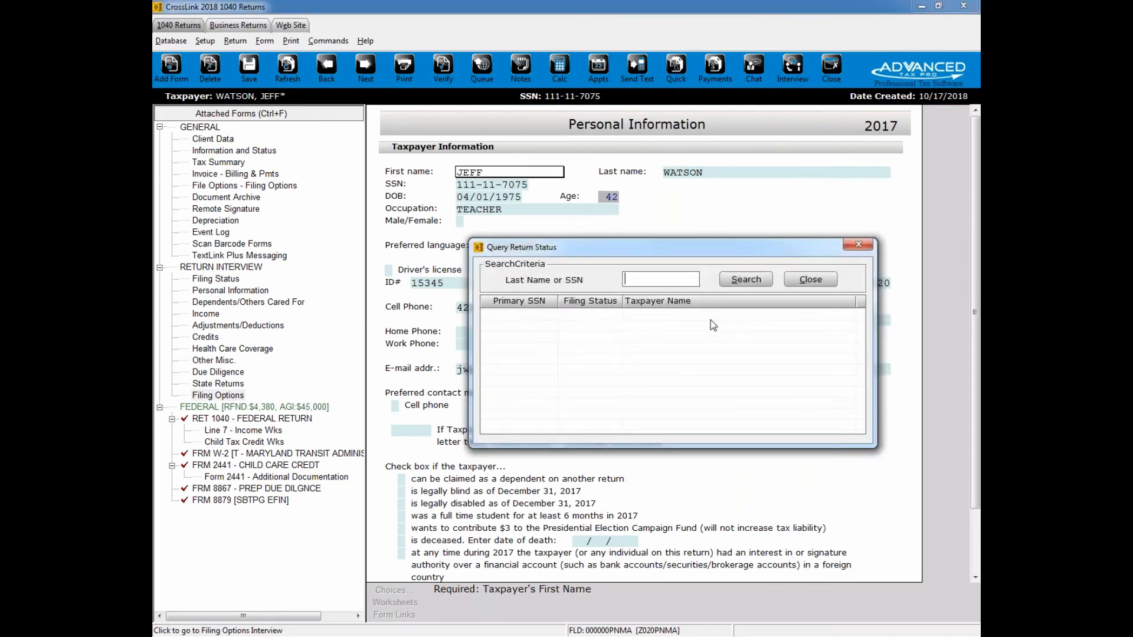
{"action": "key", "text": "Return"}
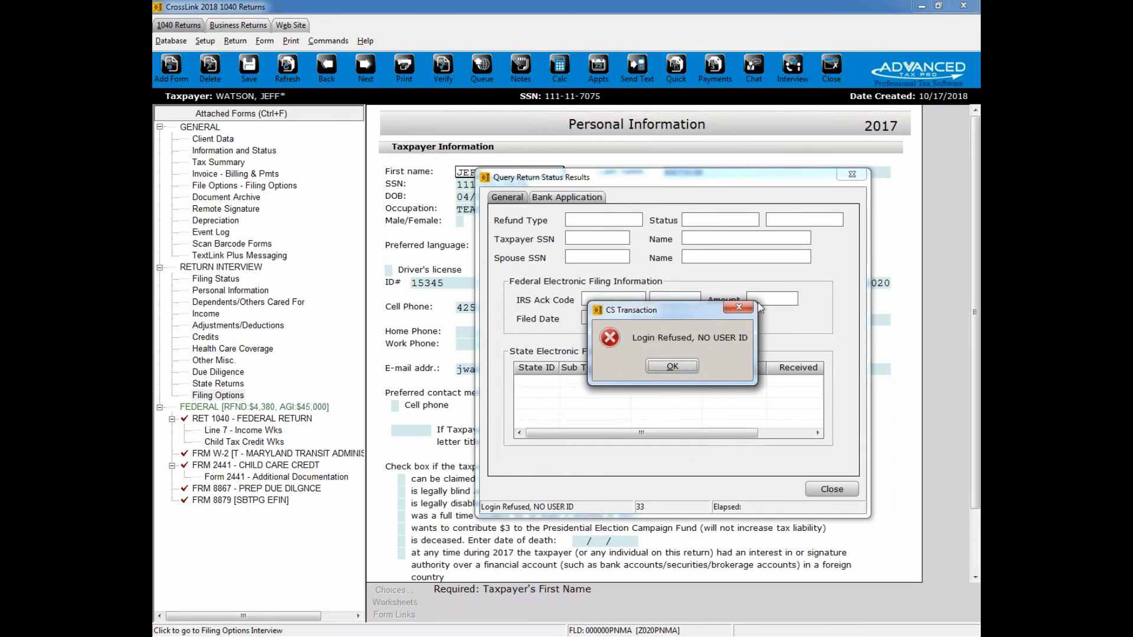
{"action": "left_click", "coordinate": [673, 366]}
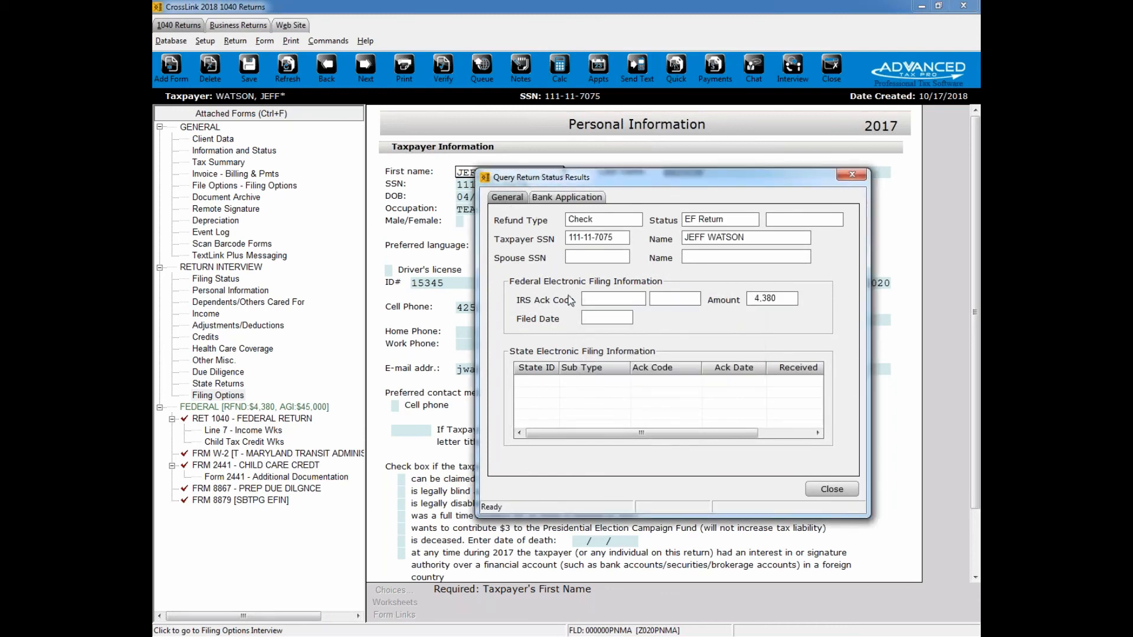
{"action": "left_click", "coordinate": [558, 199]}
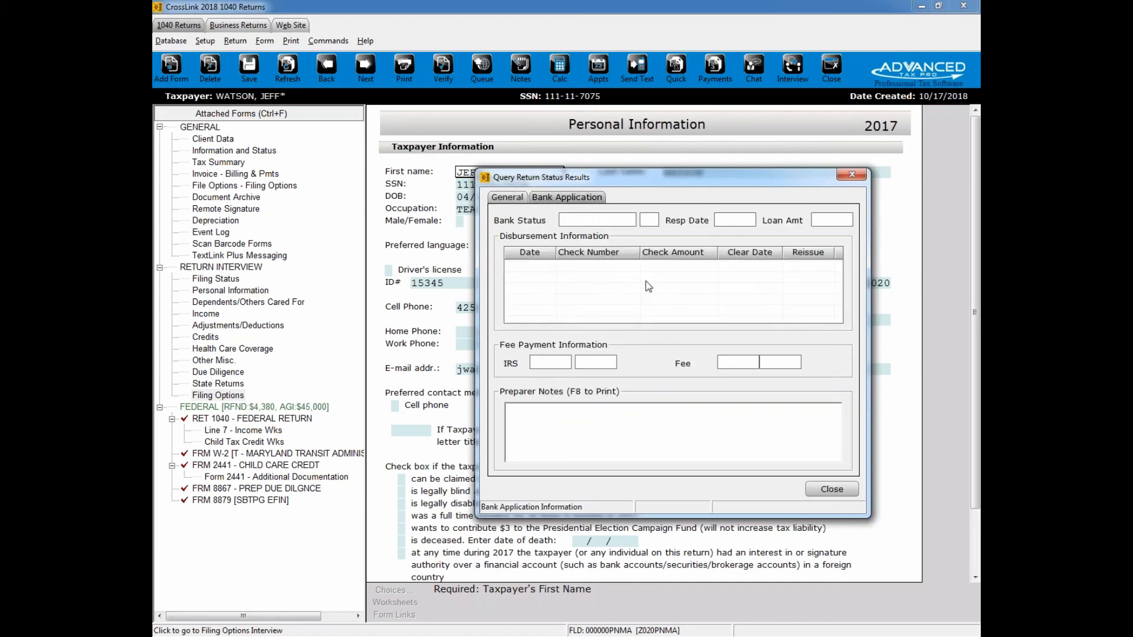
{"action": "left_click", "coordinate": [514, 198]}
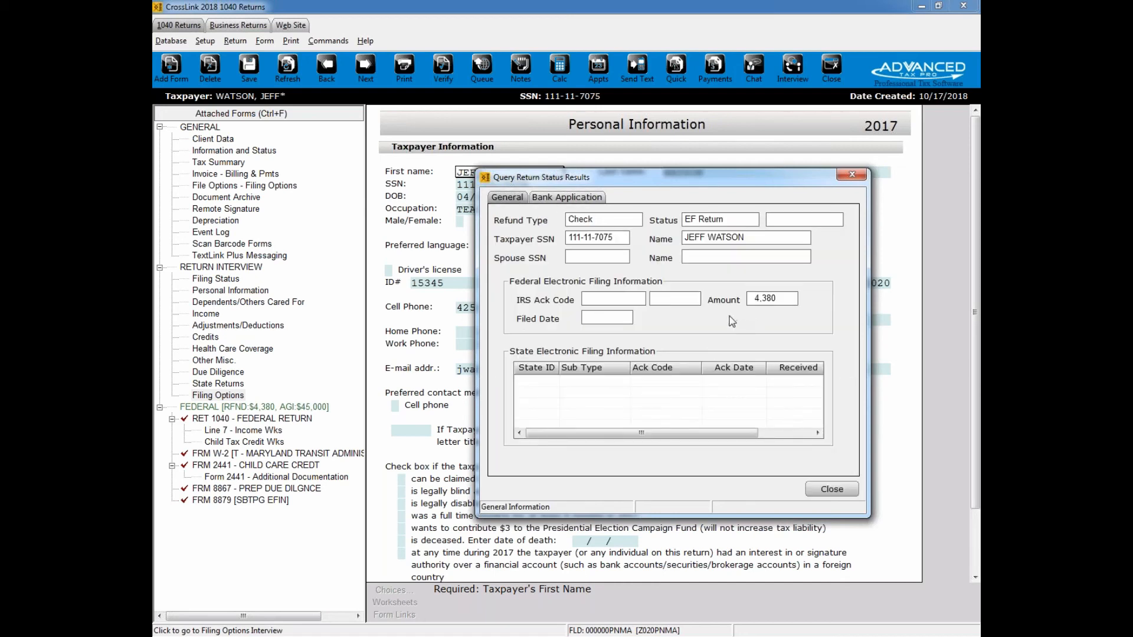
{"action": "left_click", "coordinate": [859, 178]}
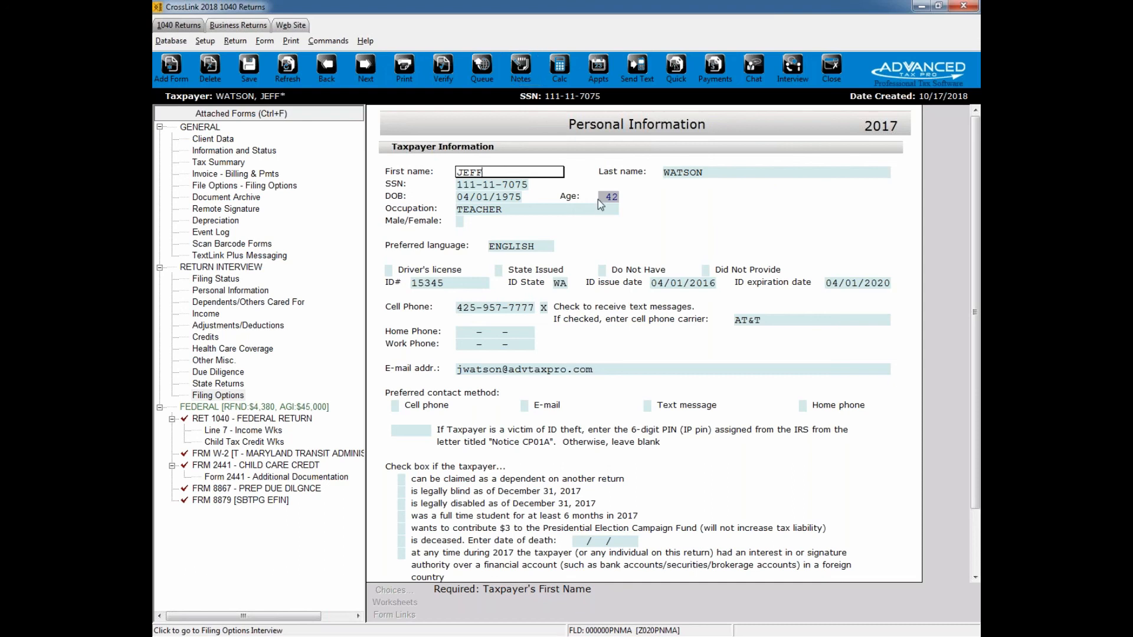
Step: Bookmark the taxpayer's e-mail address field on the Personal Information page with the note "adf"
{"action": "right_click", "coordinate": [632, 370]}
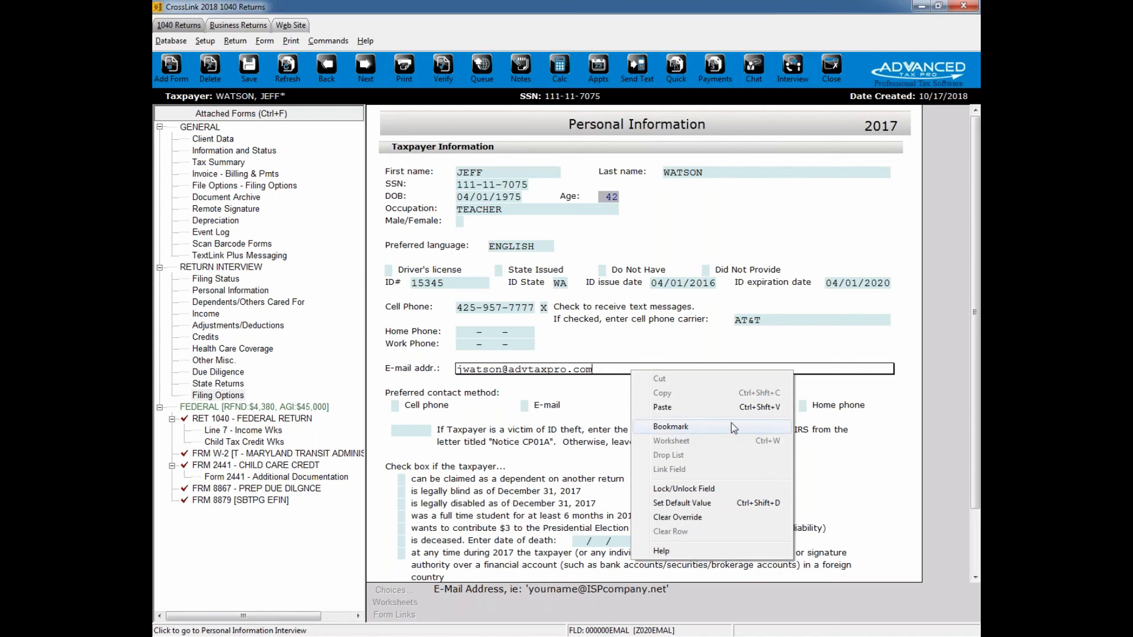
{"action": "left_click", "coordinate": [718, 429]}
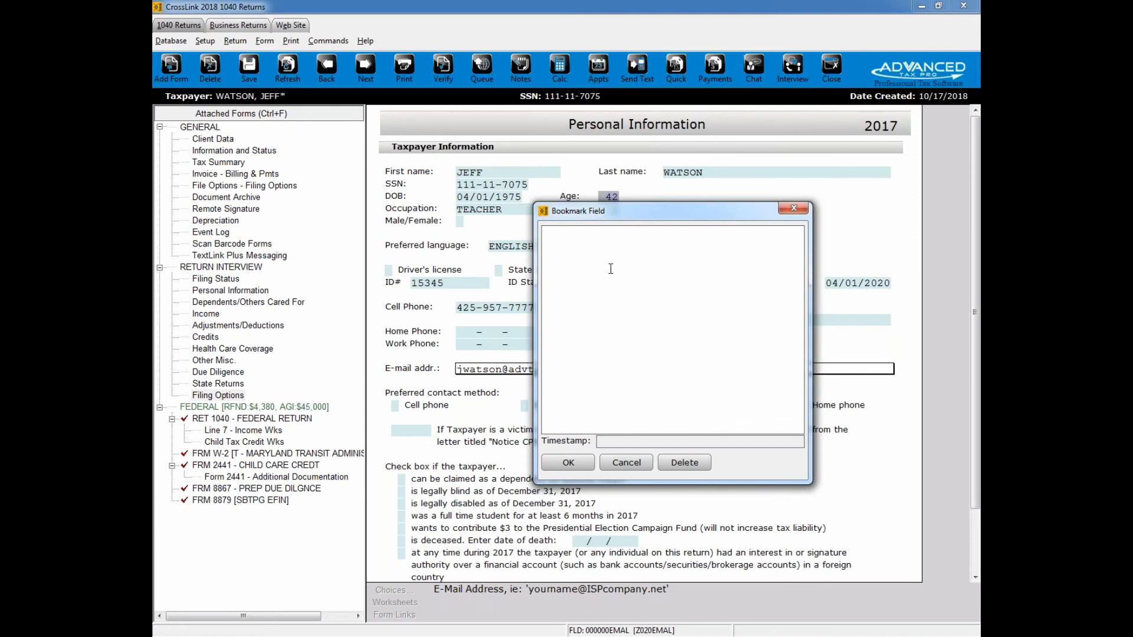
{"action": "type", "text": "adf"}
{"action": "left_click", "coordinate": [582, 465]}
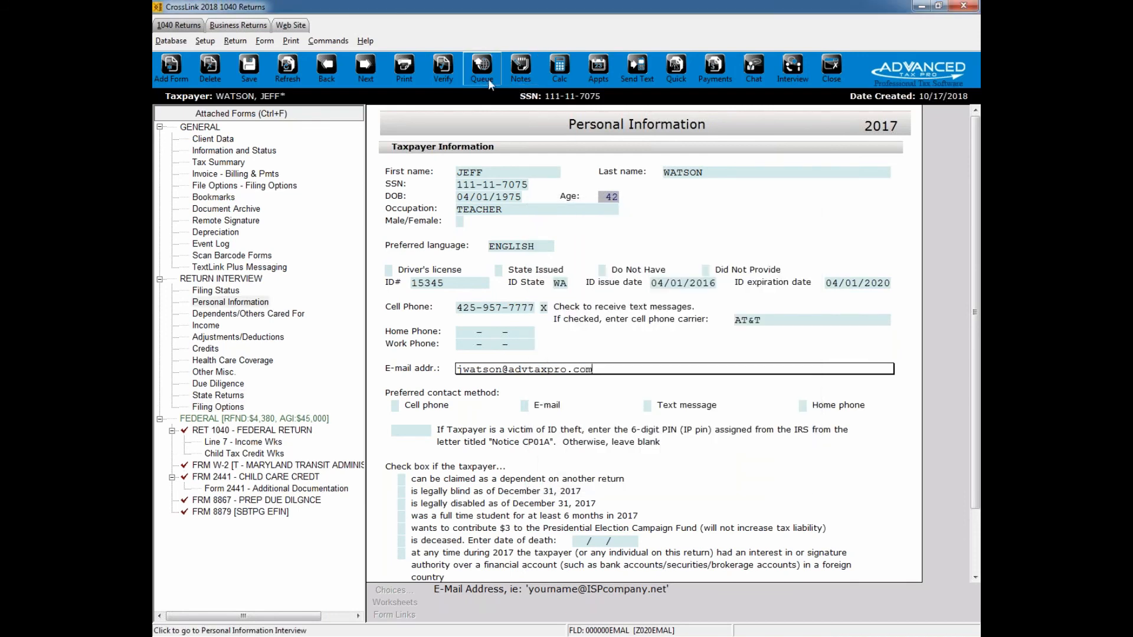
Step: Verify the return, examine the list of errors through to the bookmarked field entry, and close it
{"action": "left_click", "coordinate": [440, 81]}
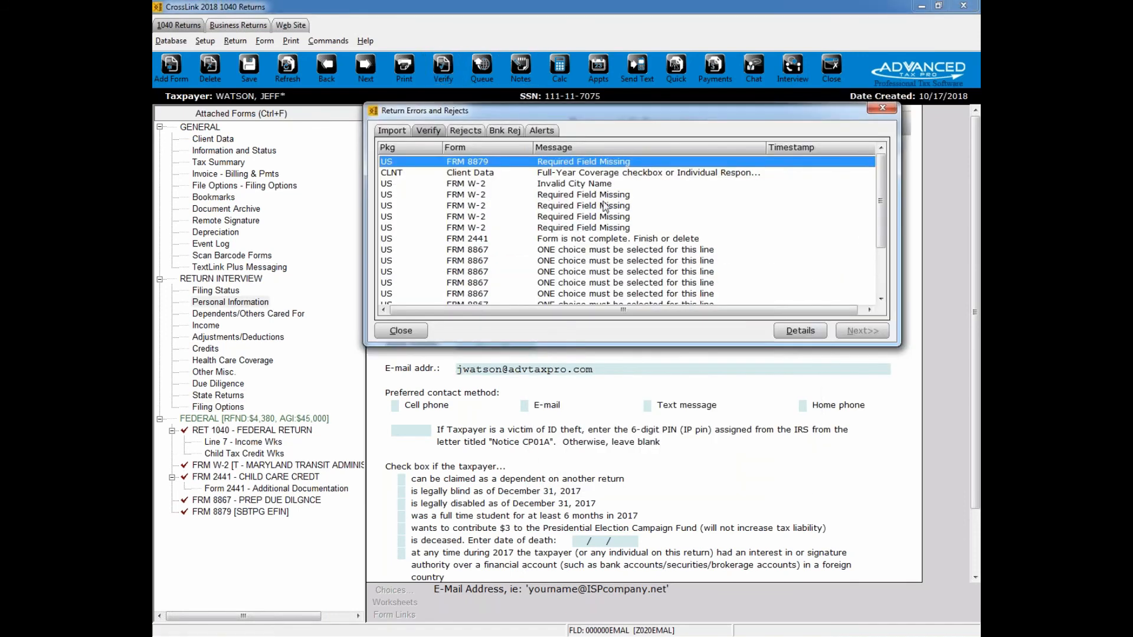
{"action": "left_click", "coordinate": [618, 175]}
{"action": "scroll", "coordinate": [620, 189], "scroll_direction": "down", "scroll_amount": 2}
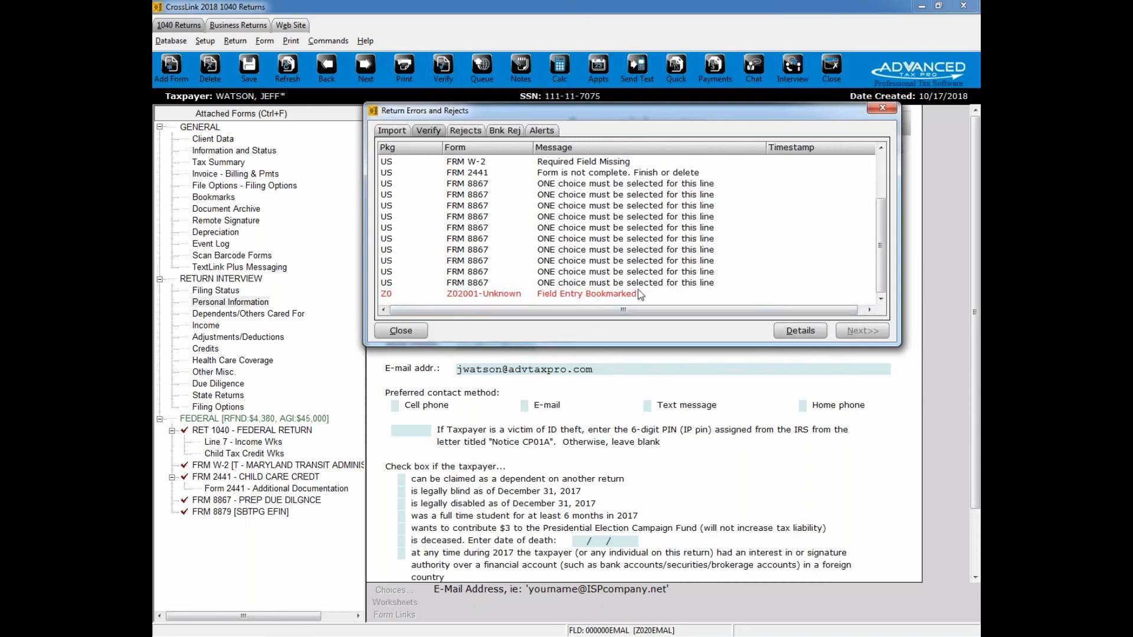
{"action": "left_click", "coordinate": [883, 108]}
Step: Delete the "adf" bookmark from the Return Bookmarks list and close the list
{"action": "left_click", "coordinate": [219, 202]}
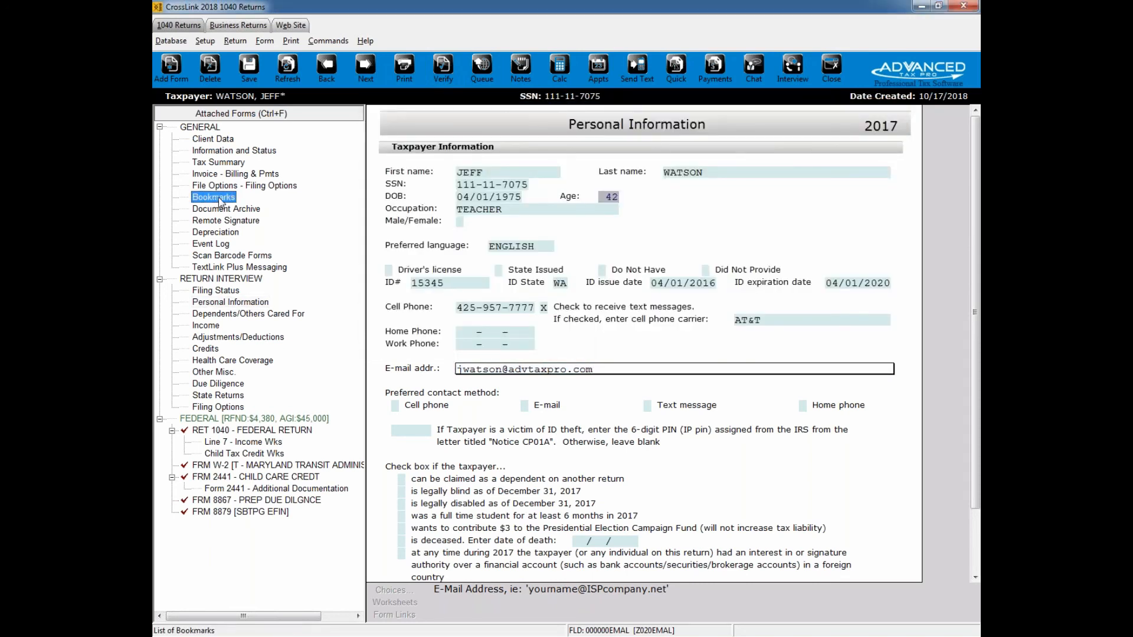
{"action": "double_click", "coordinate": [219, 201]}
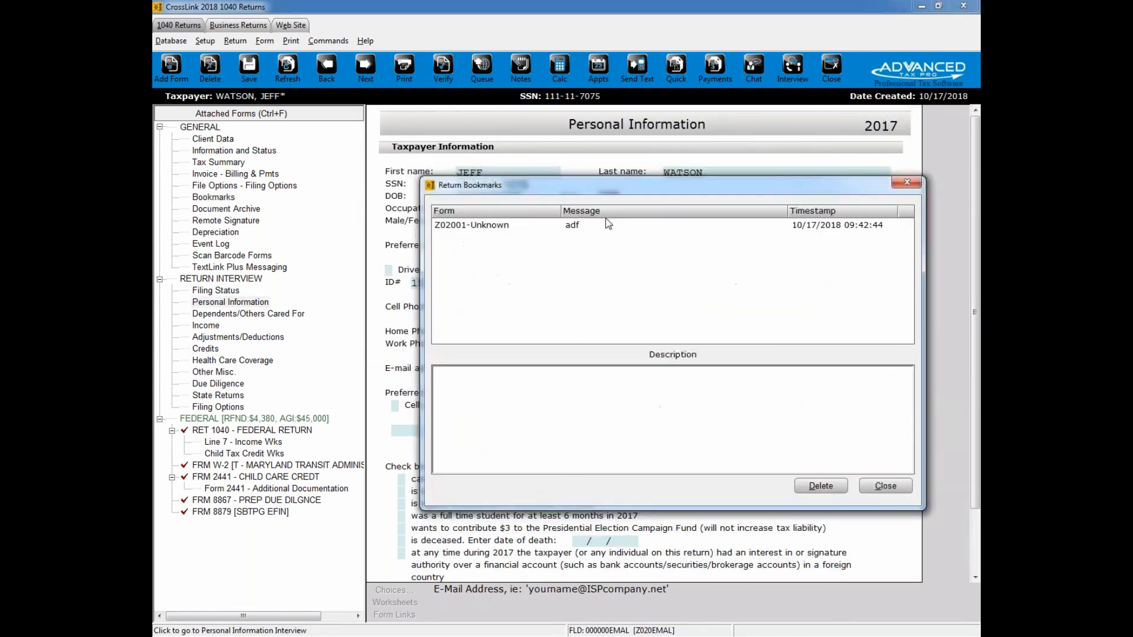
{"action": "left_click", "coordinate": [602, 225]}
{"action": "left_click", "coordinate": [815, 486]}
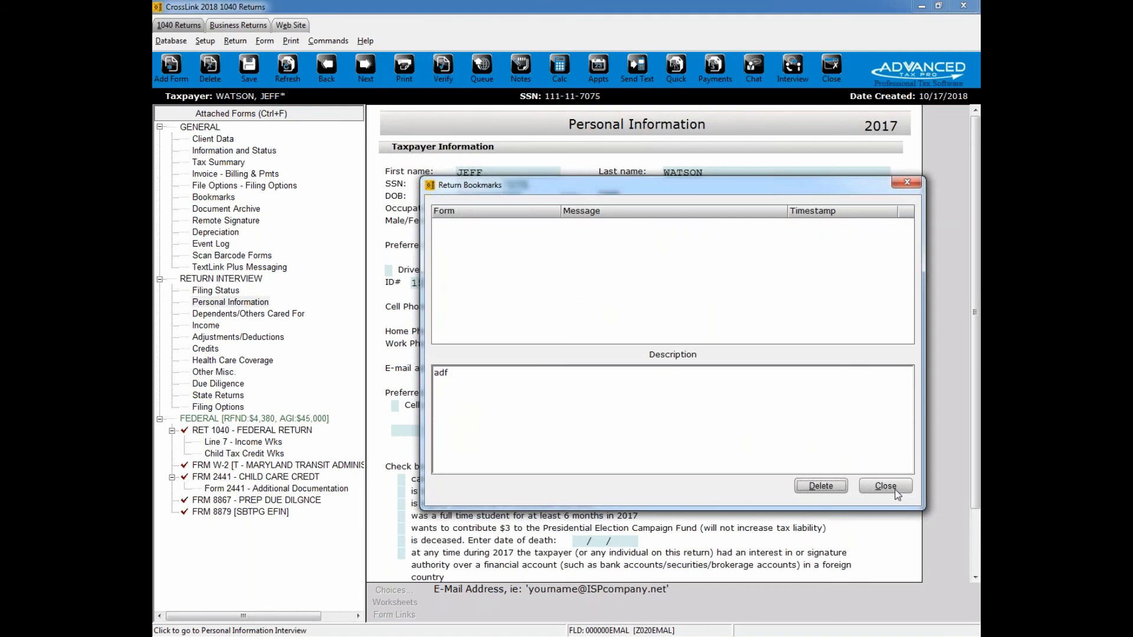
{"action": "left_click", "coordinate": [885, 487]}
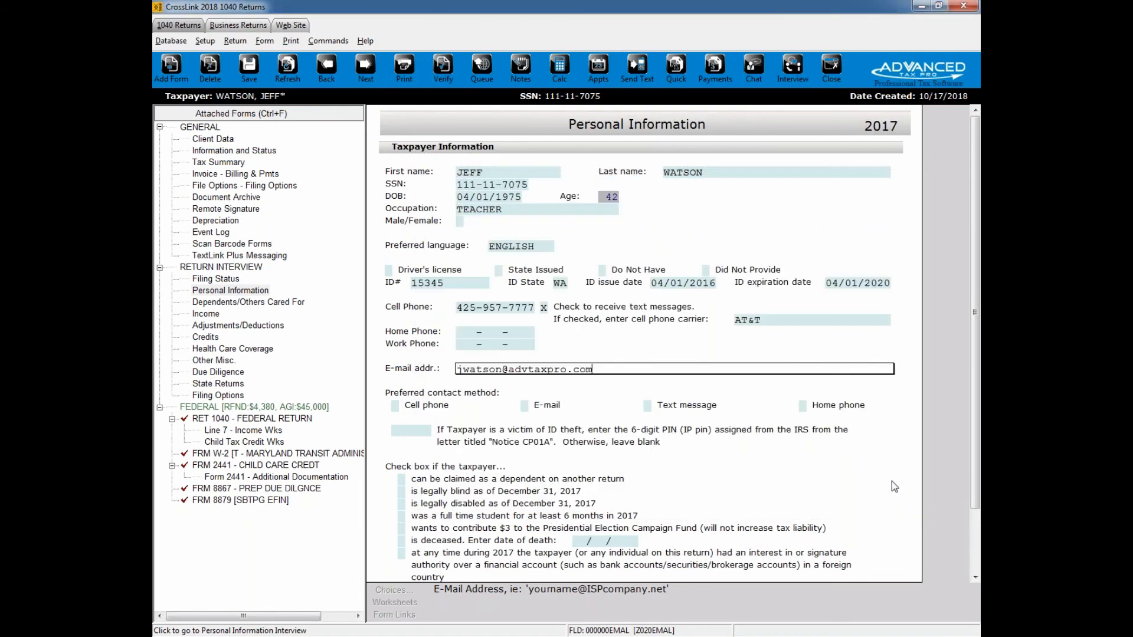
Step: Close the return and go back to the Work In Progress Summary
{"action": "left_click", "coordinate": [830, 80]}
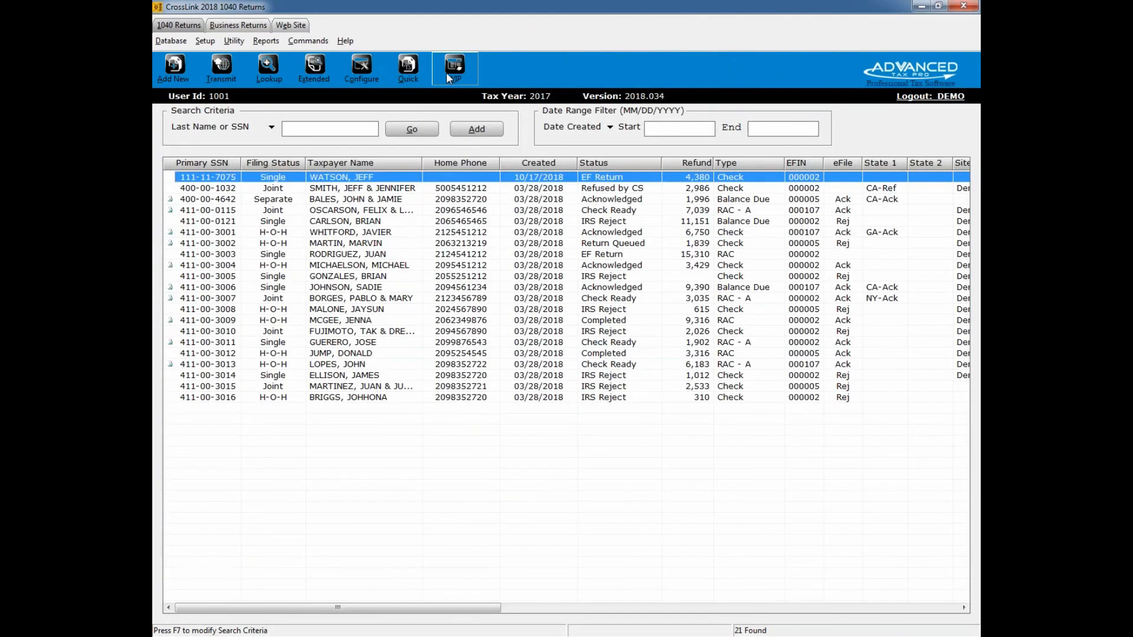
{"action": "left_click", "coordinate": [455, 66]}
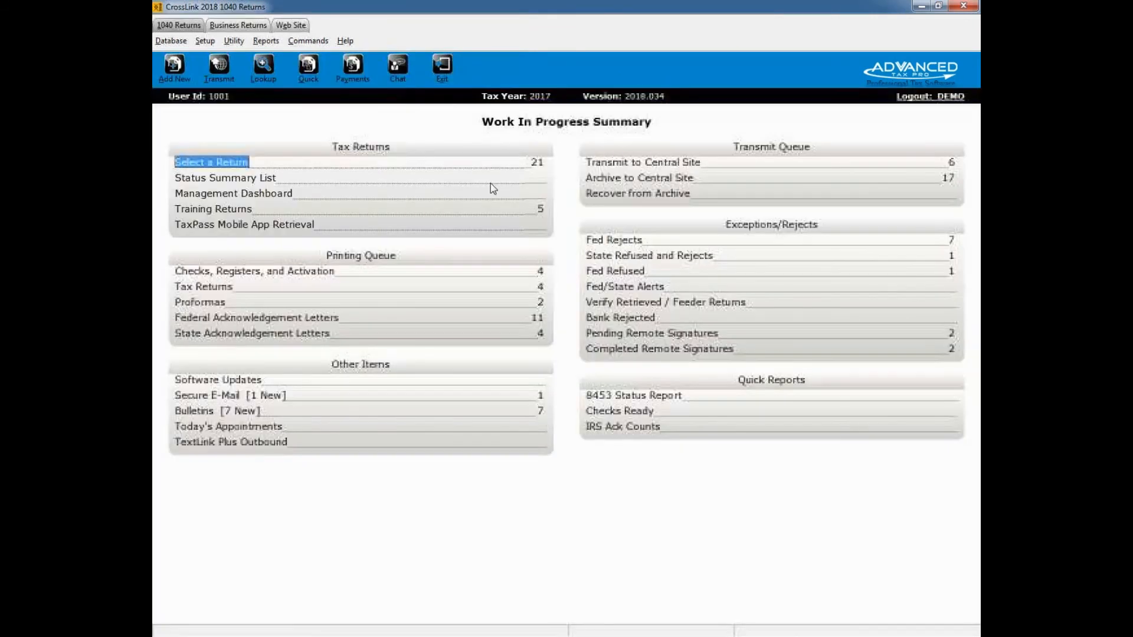